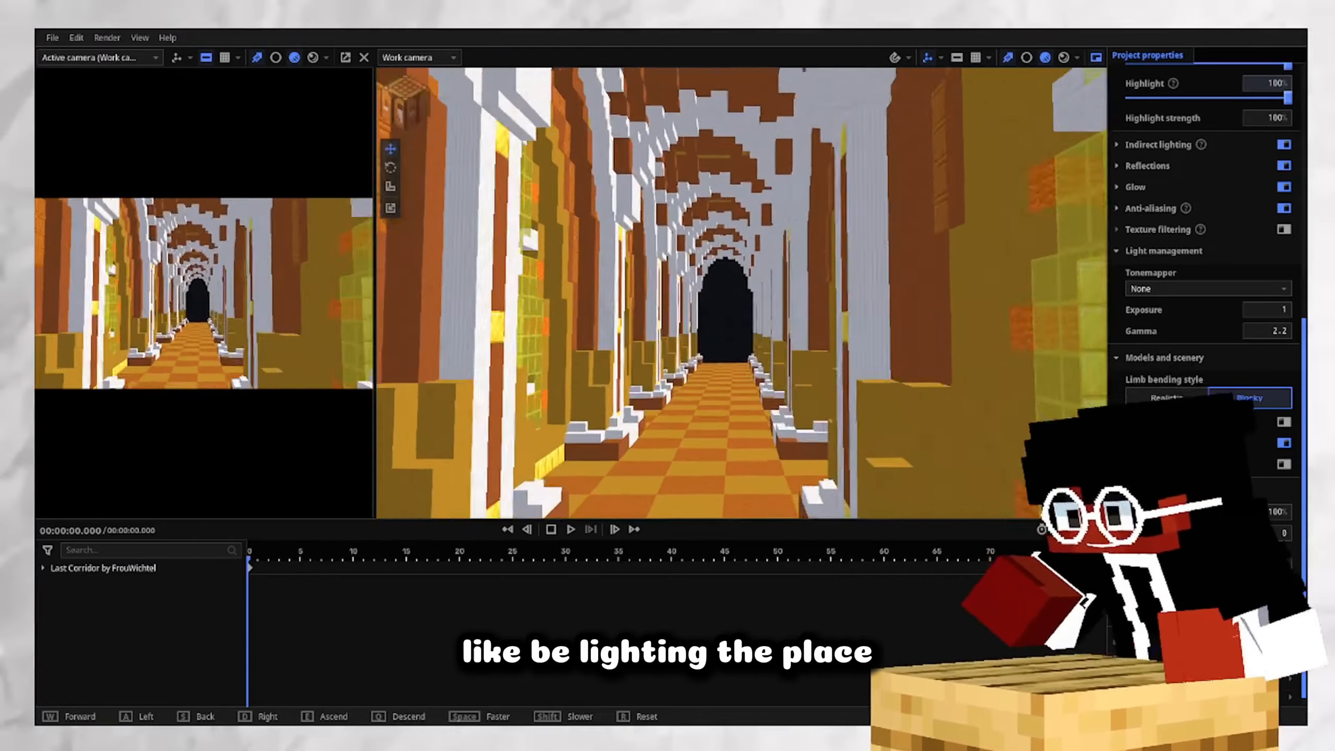
Lock the Last Corridor scenery in the timeline list.
key("w")
key("d")
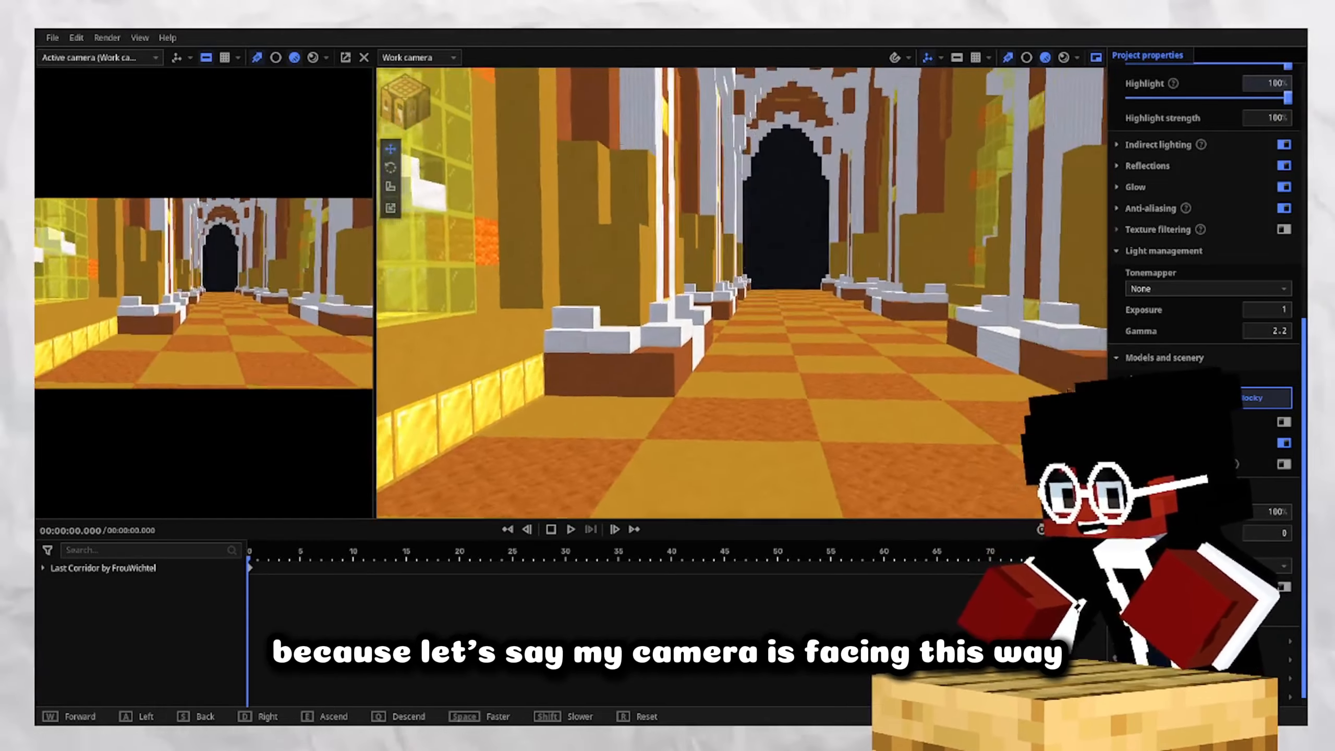
key("w")
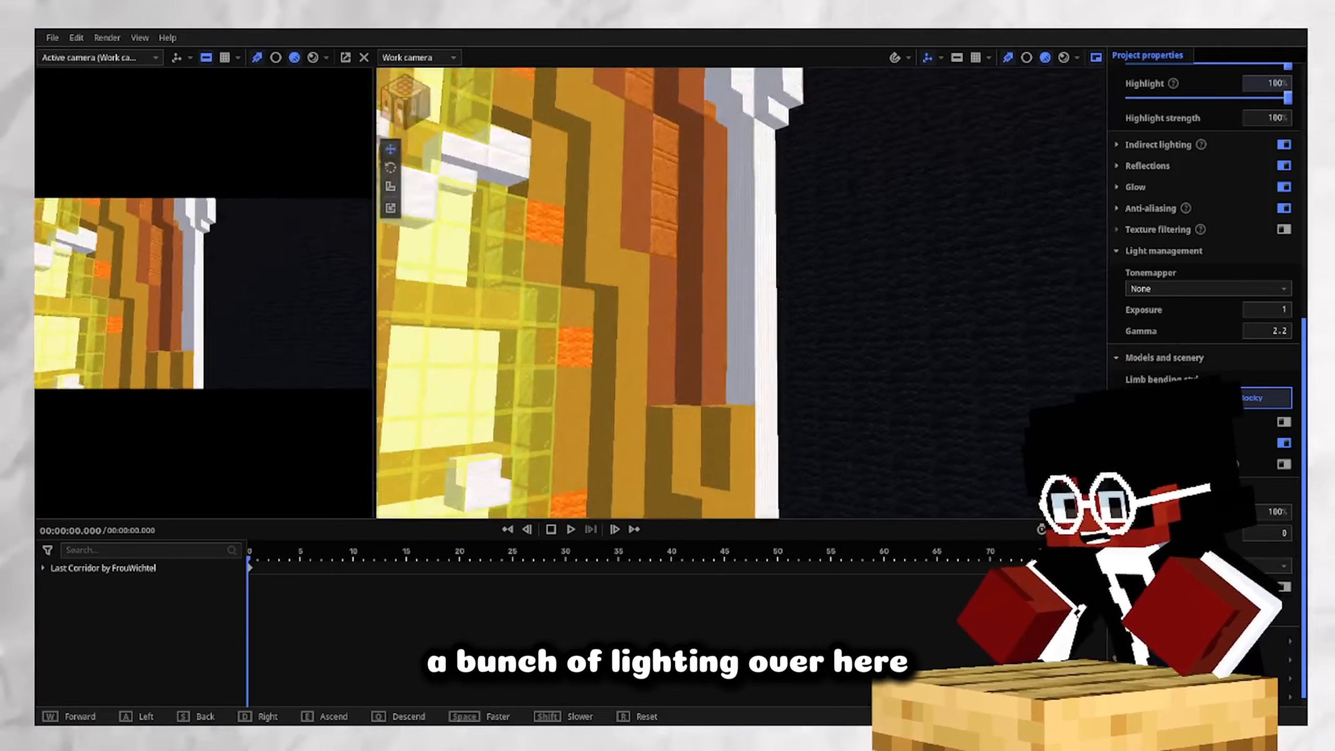
right_click_drag(741, 293, 893, 293)
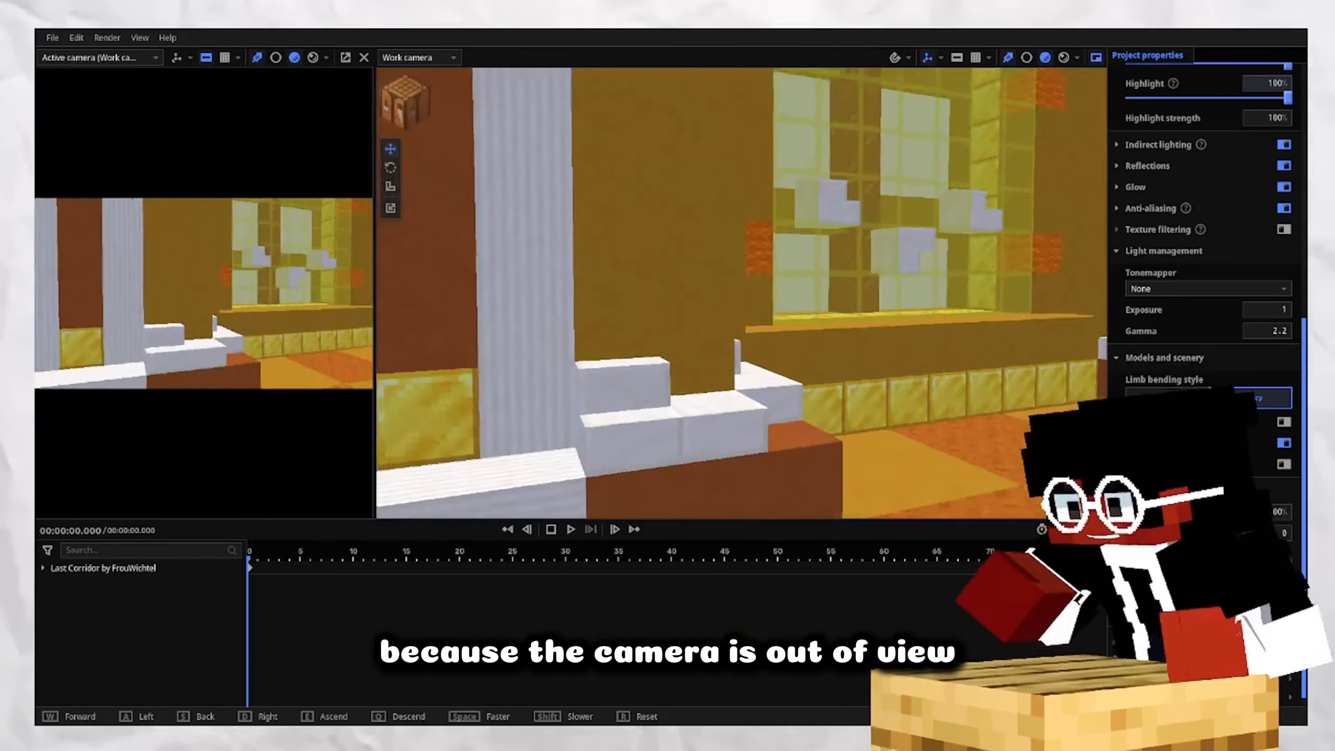
right_click_drag(741, 293, 783, 293)
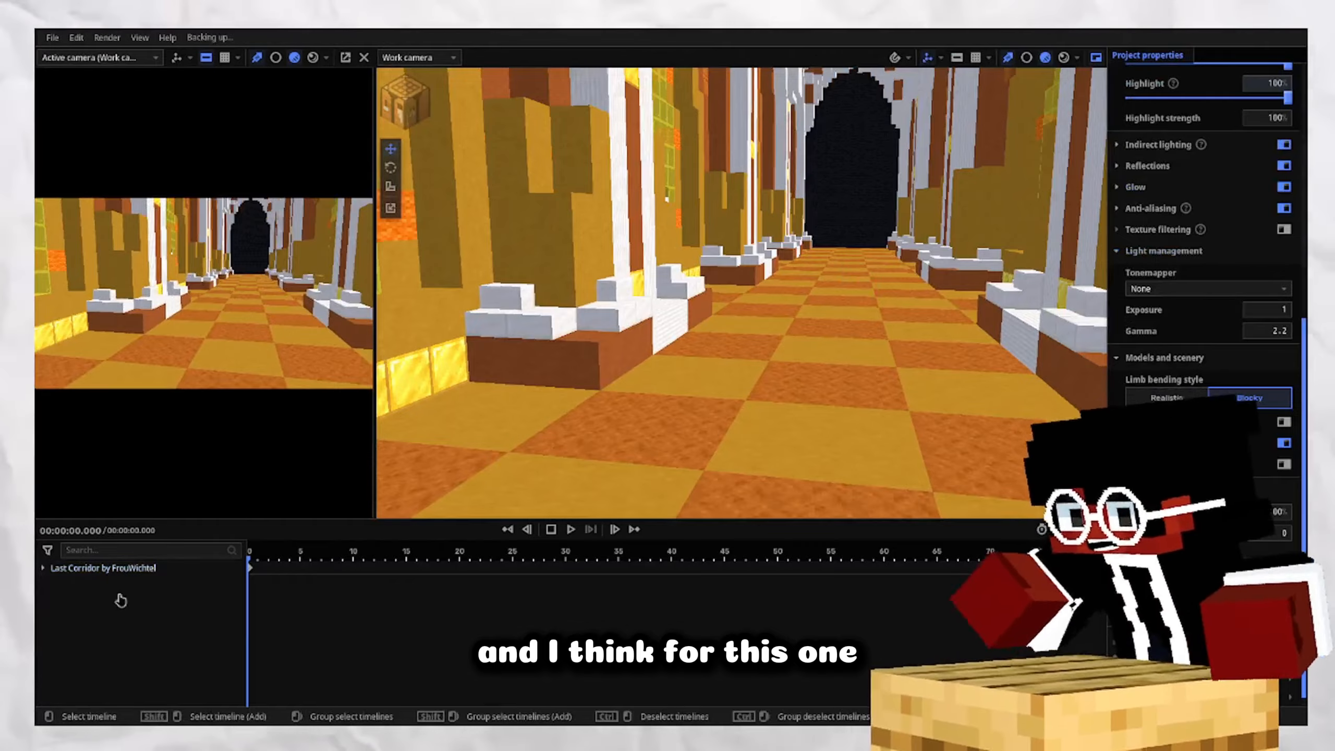
left_click(219, 568)
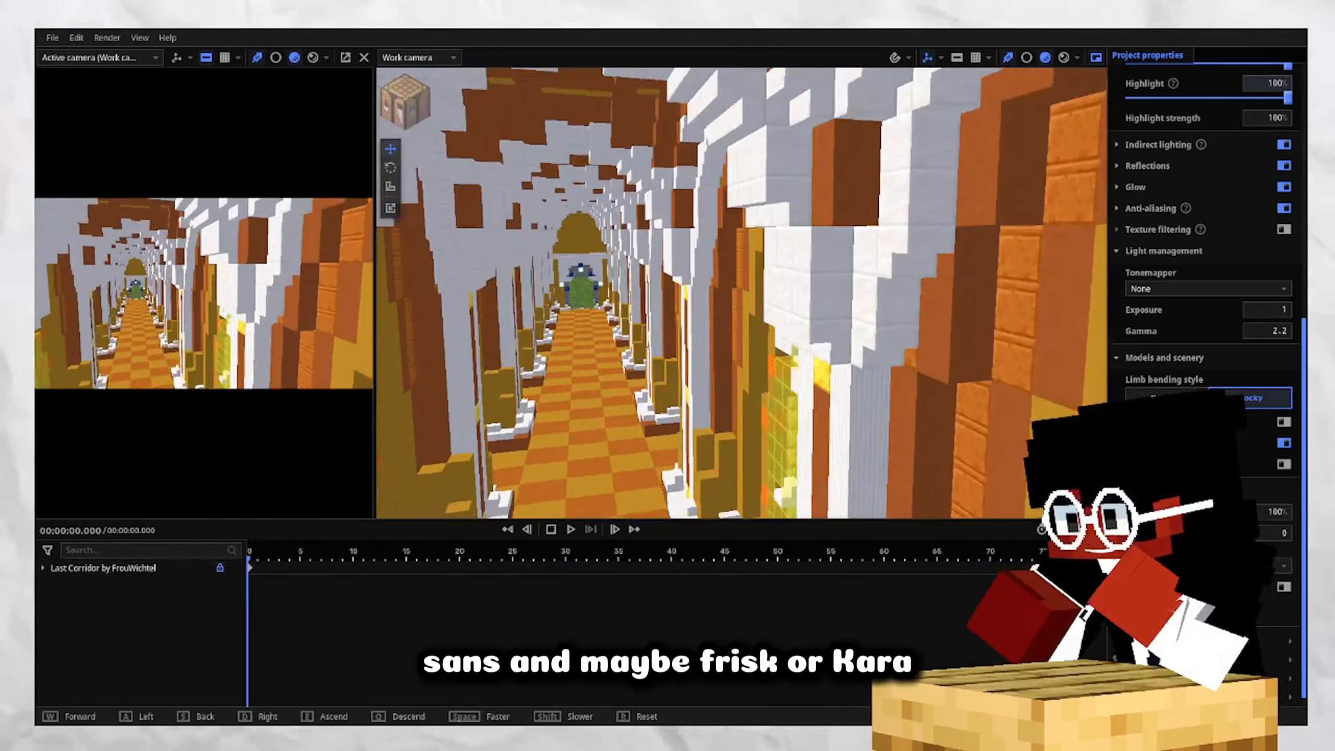
Examine the corridor from the portal end to the dark archway to judge where characters could stand.
key("w")
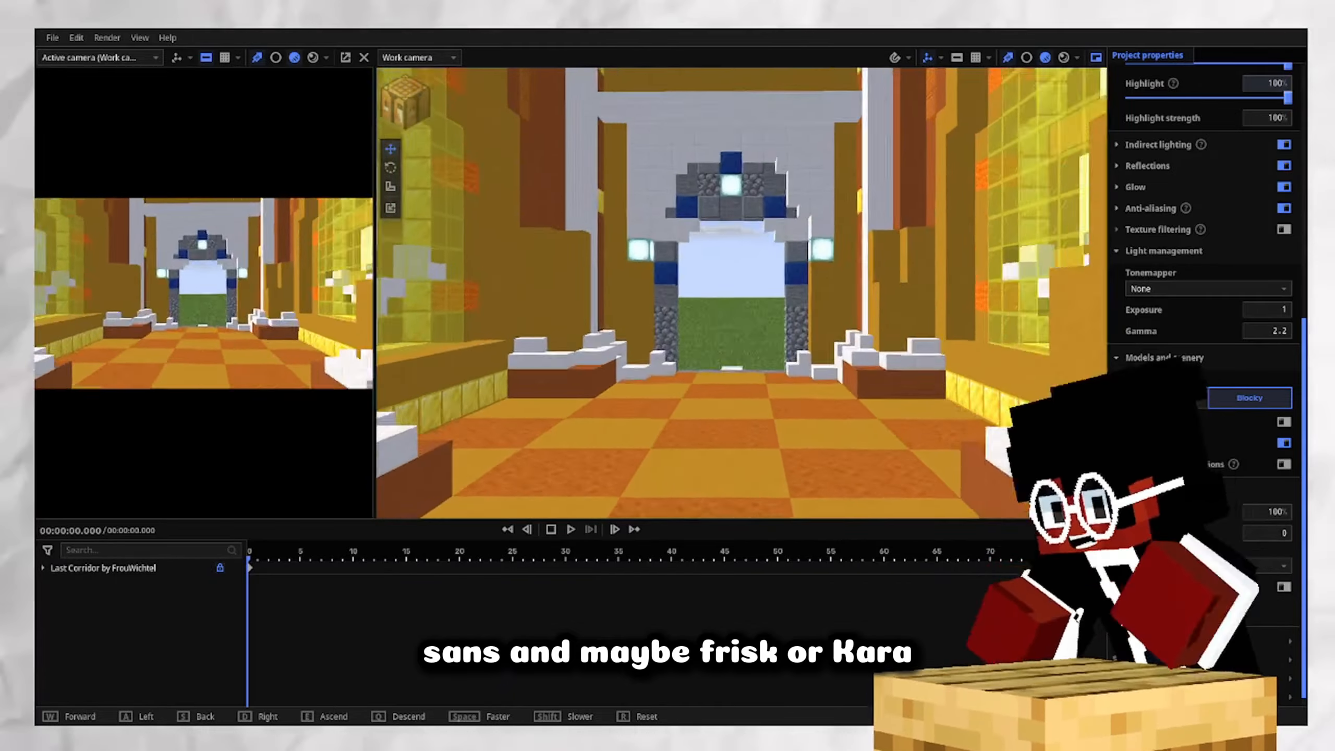
key("w")
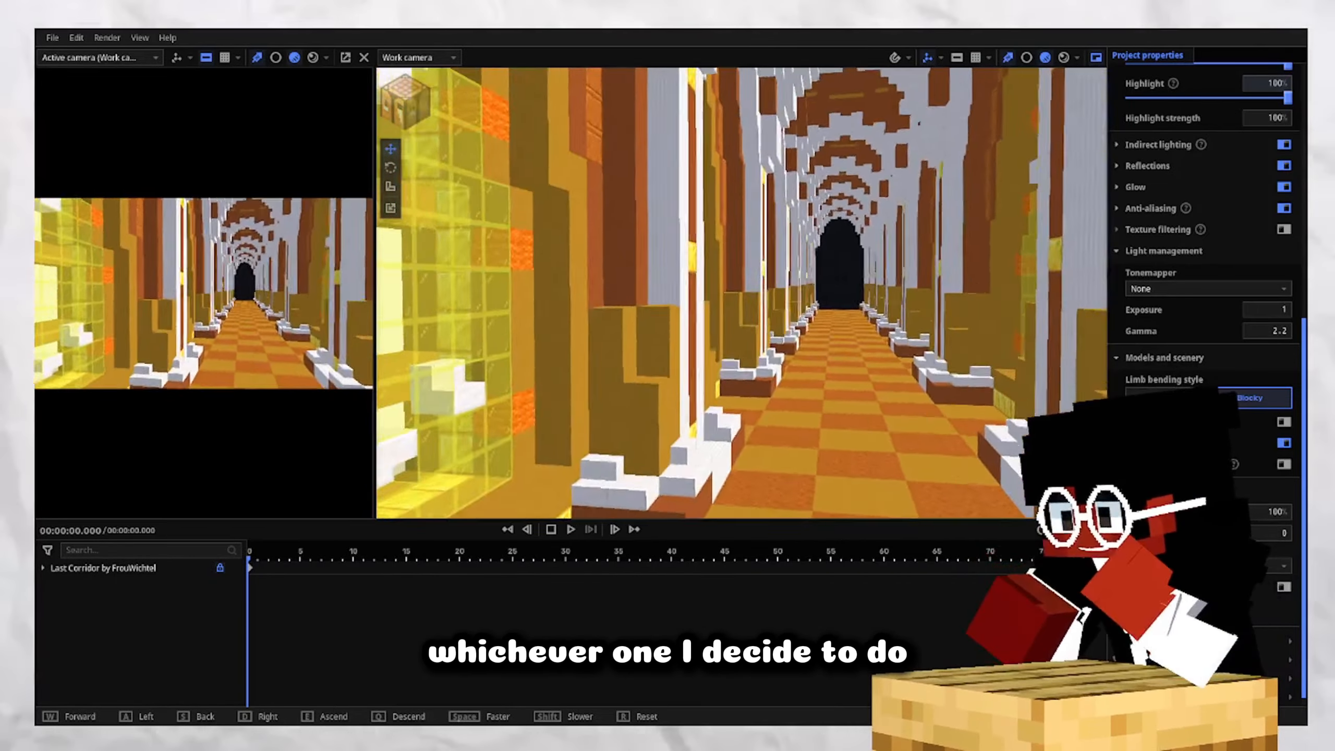
key("w")
key("a")
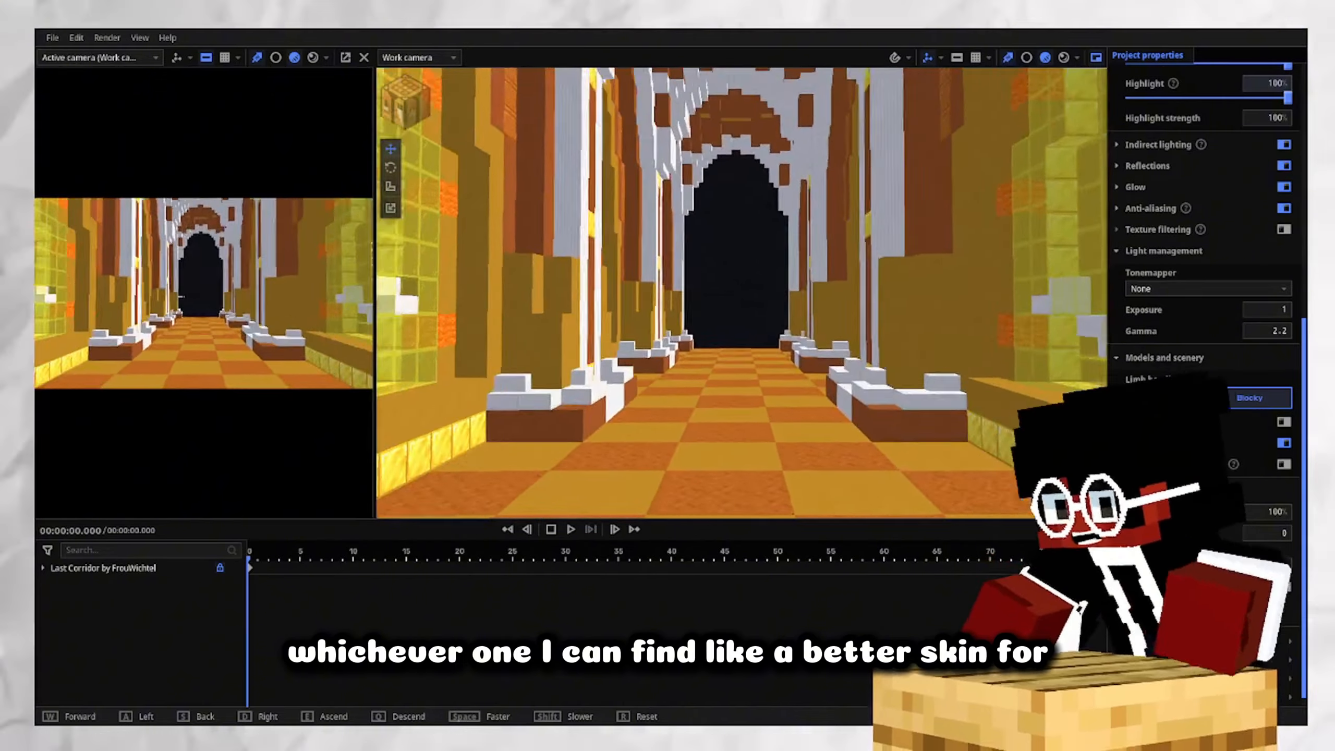
key("w")
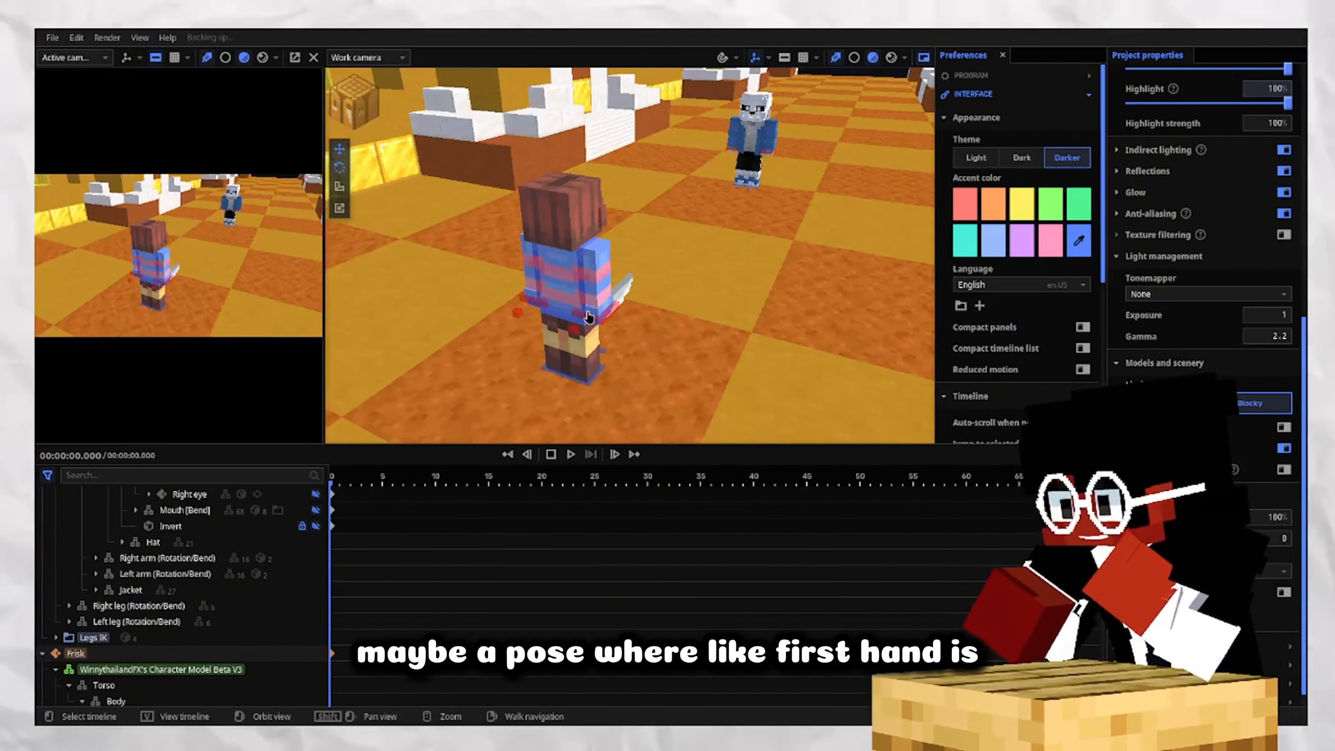
Examine Frisk's knife pose, Sans's stance and the camera placement in the corridor from several angles.
left_click_drag(556, 322, 500, 371)
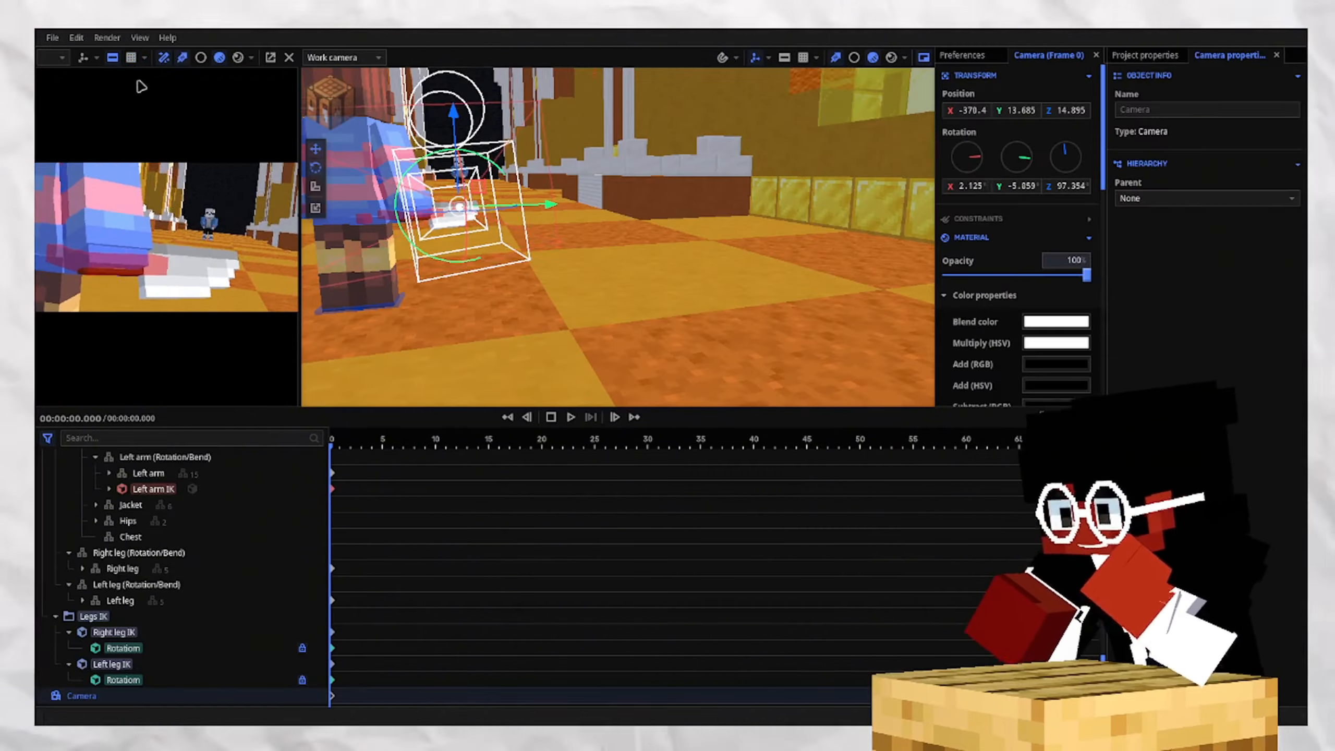
key("s")
right_click_drag(619, 237, 518, 239)
key("w")
key("w")
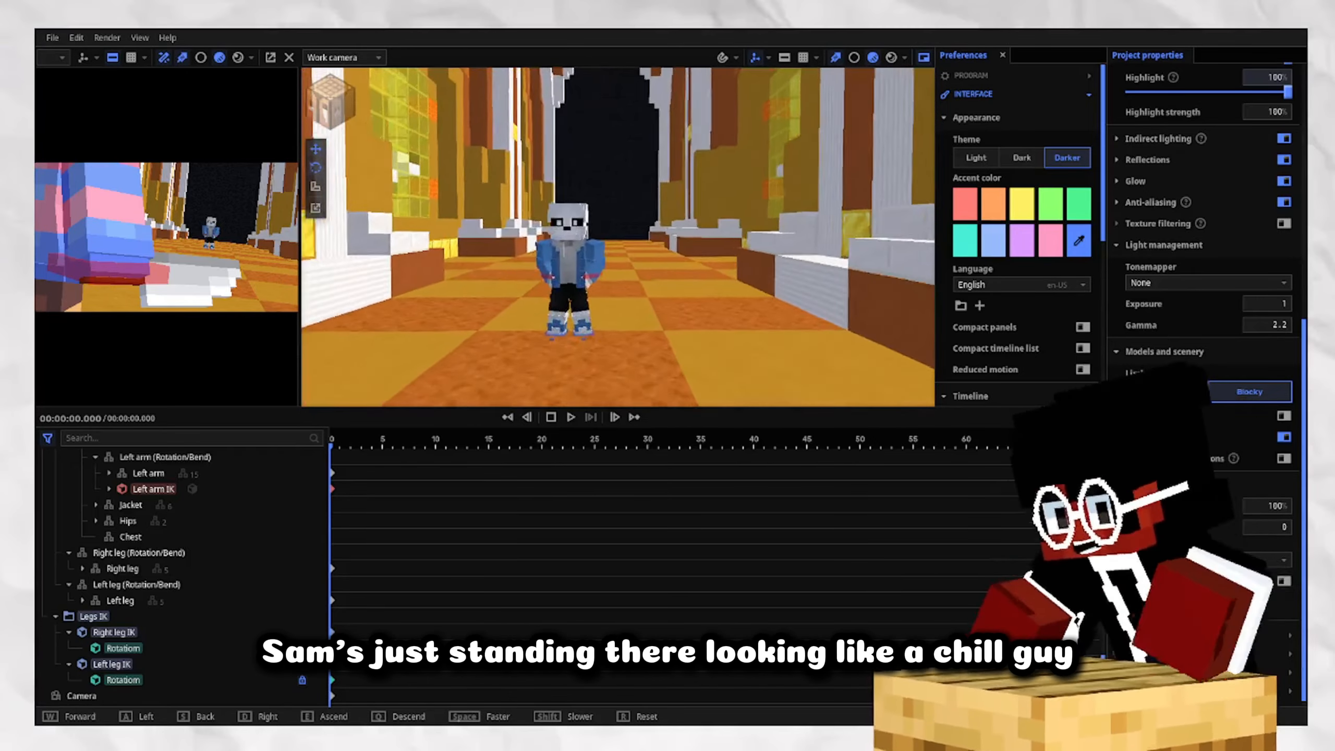
key("s")
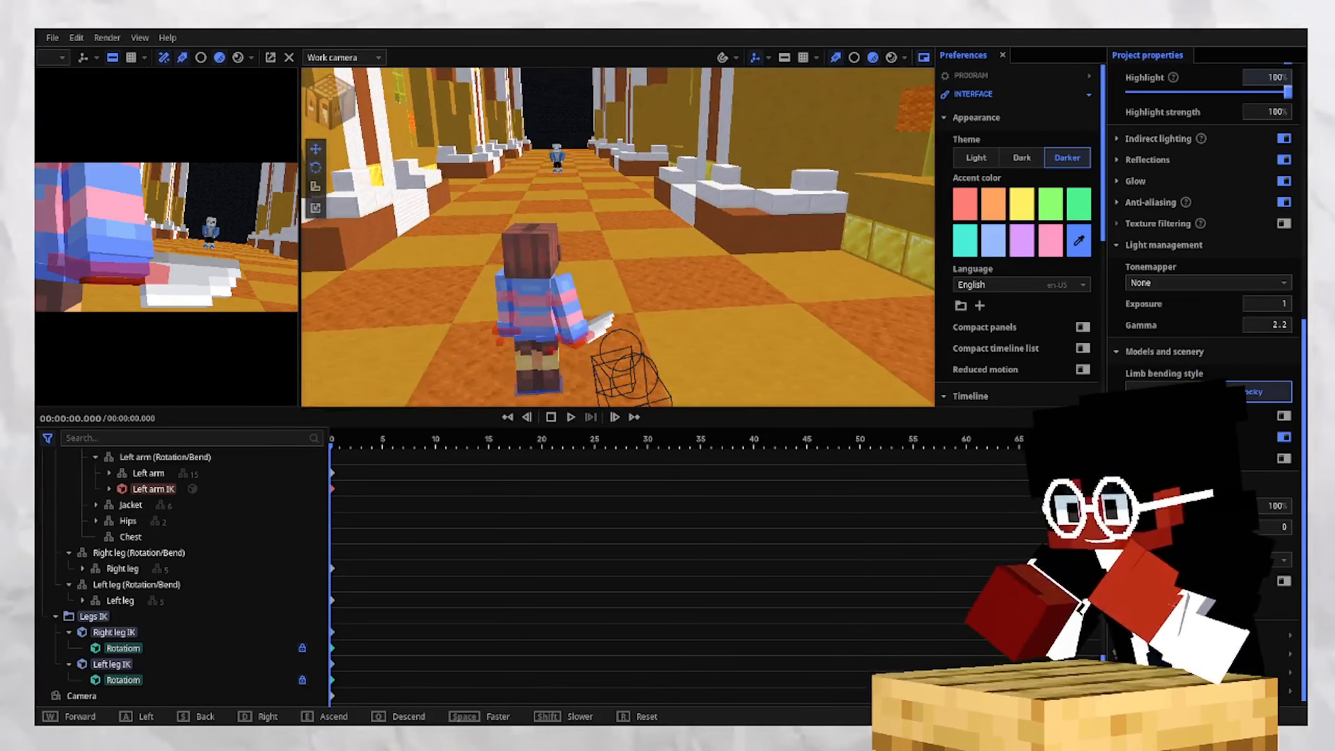
right_click_drag(618, 237, 494, 162)
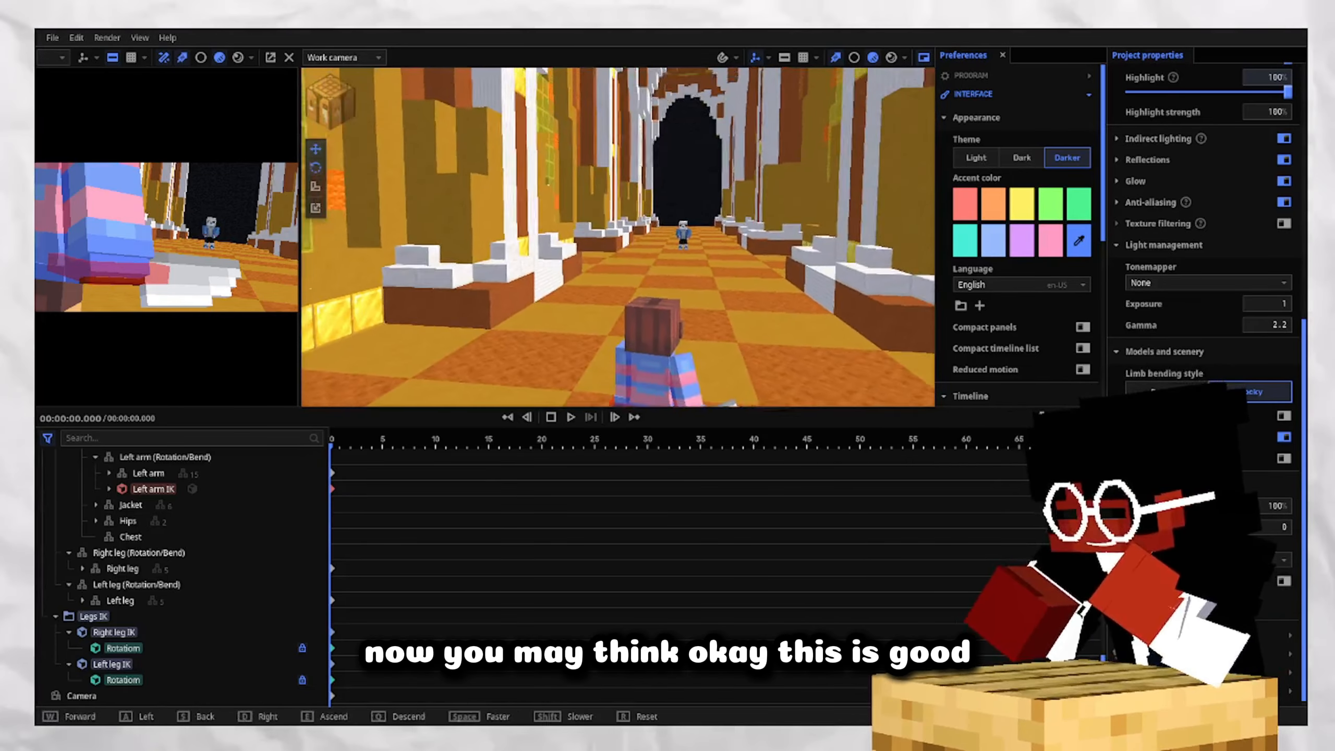
key("w")
right_click_drag(618, 236, 625, 210)
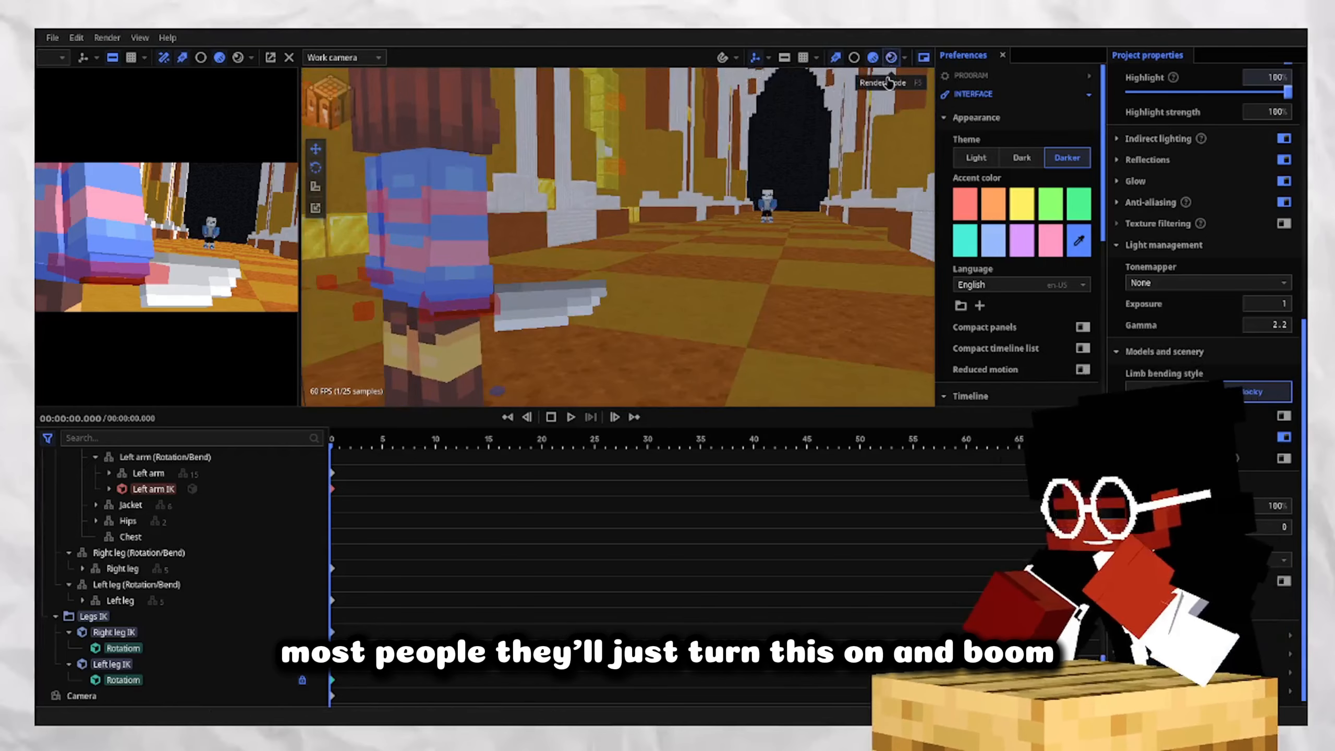
Preview the unlit scene around Frisk and show the active camera view in render mode.
key("s")
right_click_drag(870, 237, 927, 239)
key("a")
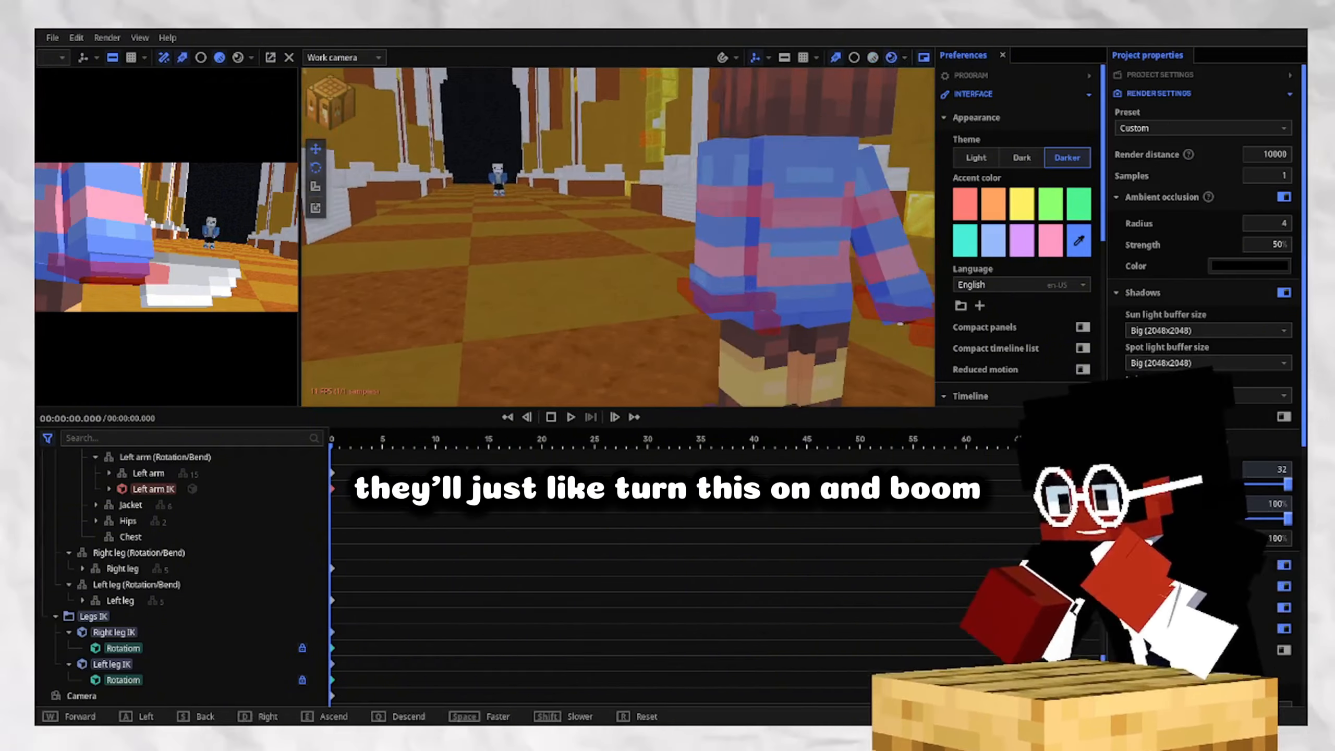
left_click(238, 58)
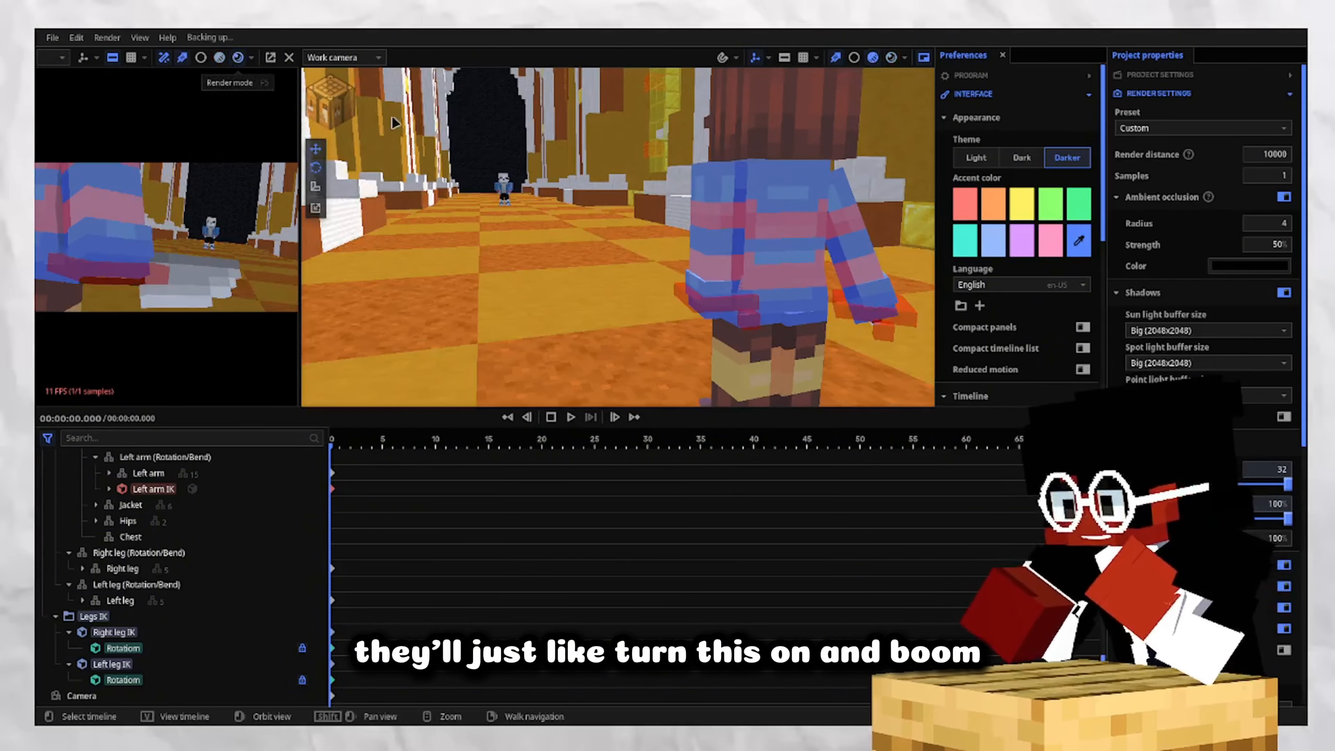
Enlarge the active camera view to inspect the rendered shot and resize it to slightly less than the work camera view.
right_click_drag(473, 210, 387, 215)
key("s")
key("w")
key("d")
left_click_drag(300, 252, 730, 315)
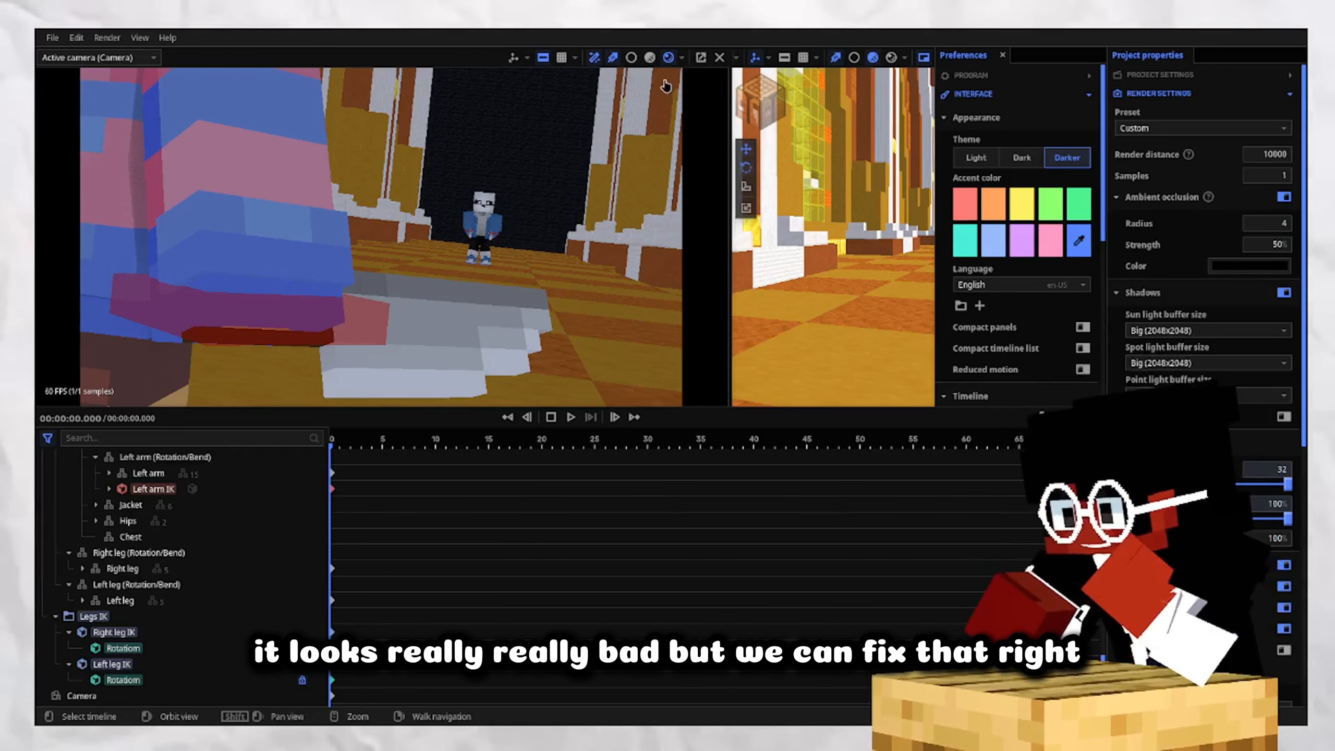
left_click_drag(730, 236, 437, 329)
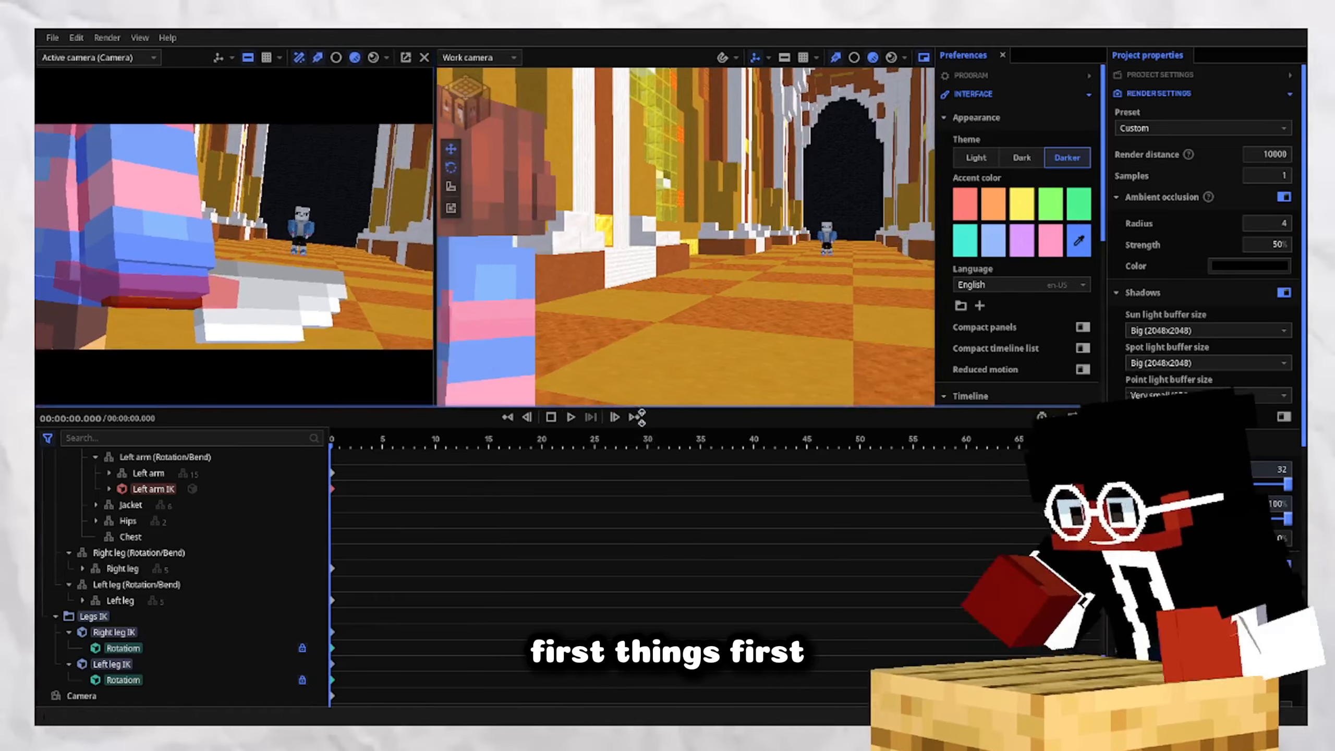
Make both viewports slightly taller, open the project's environment settings and show the active camera view in render mode.
left_click_drag(641, 418, 641, 445)
key("s")
right_click_drag(649, 326, 762, 294)
key("w")
key("w")
left_click(1151, 94)
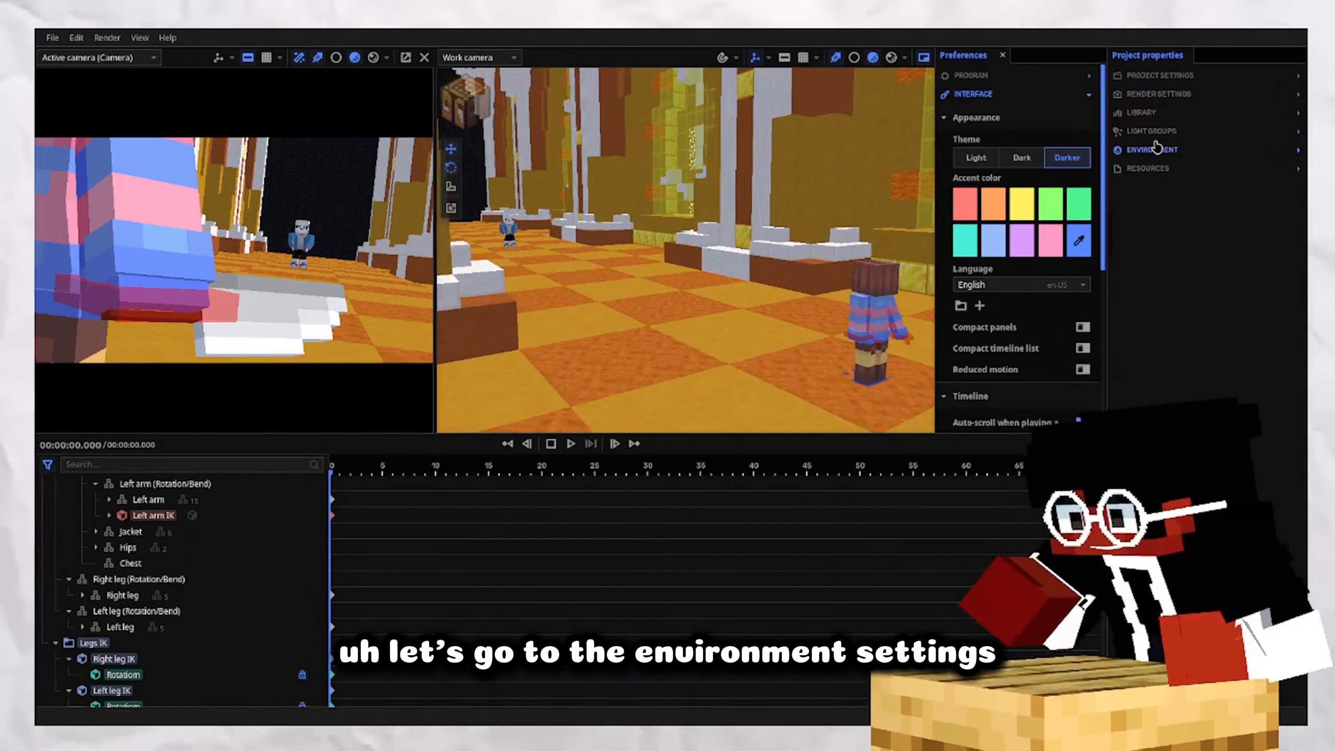
left_click(1153, 149)
scroll(1204, 263, "down", 10)
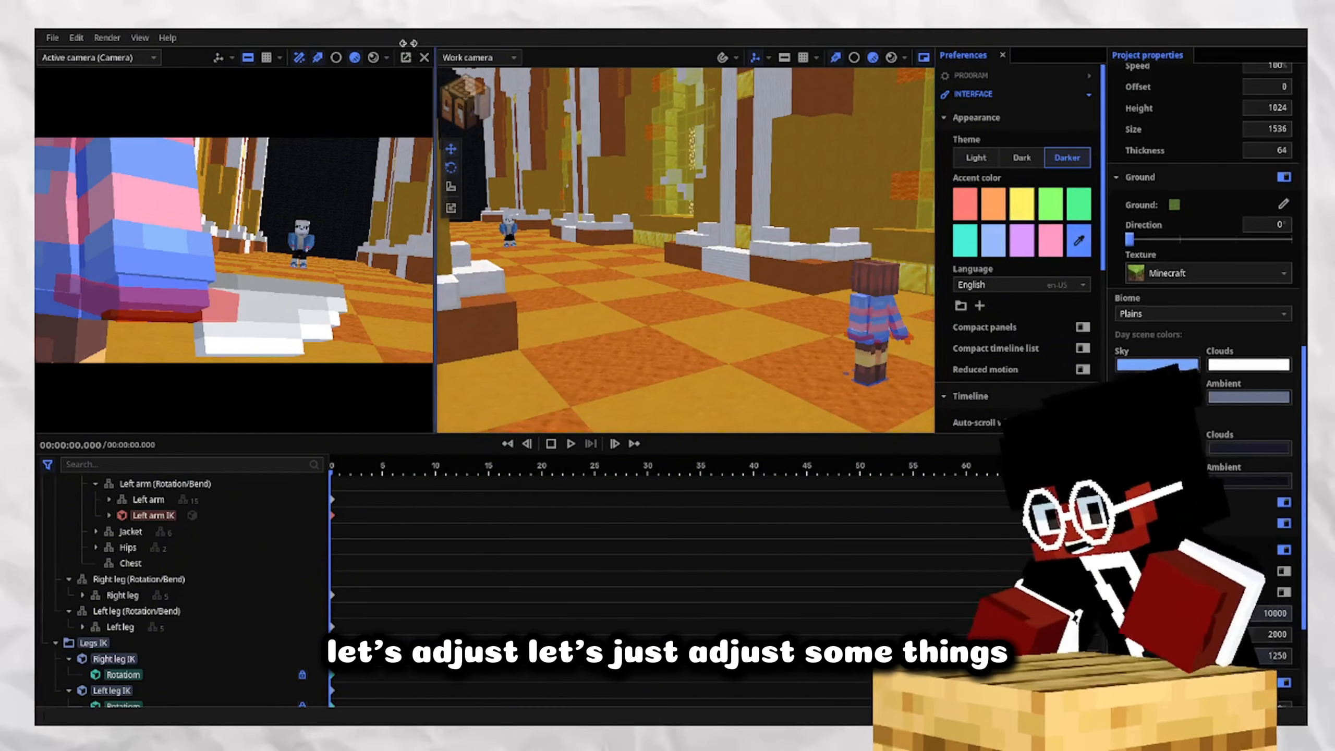
left_click(374, 58)
scroll(1254, 436, "down", 5)
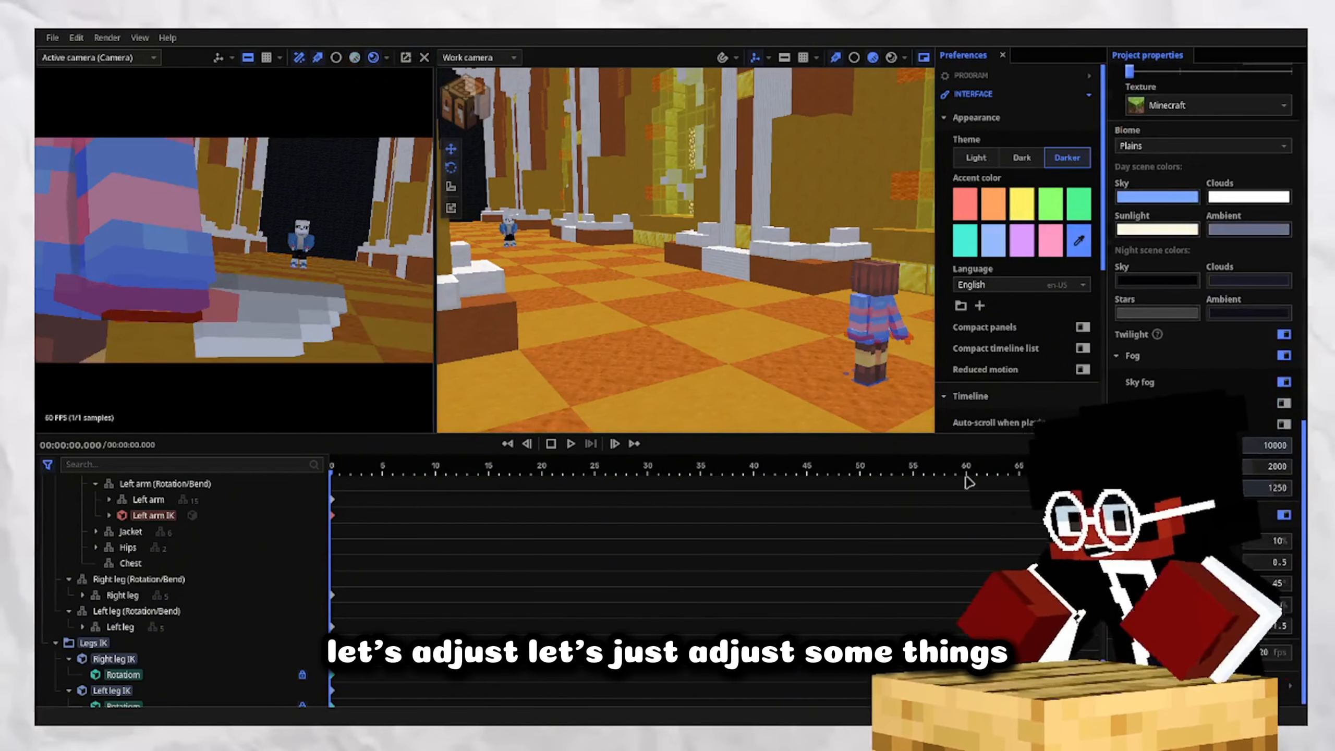
Enable light management on the camera with the Academy (ACES) tonemapper and an exposure of 1.85.
scroll(178, 574, "up", 4)
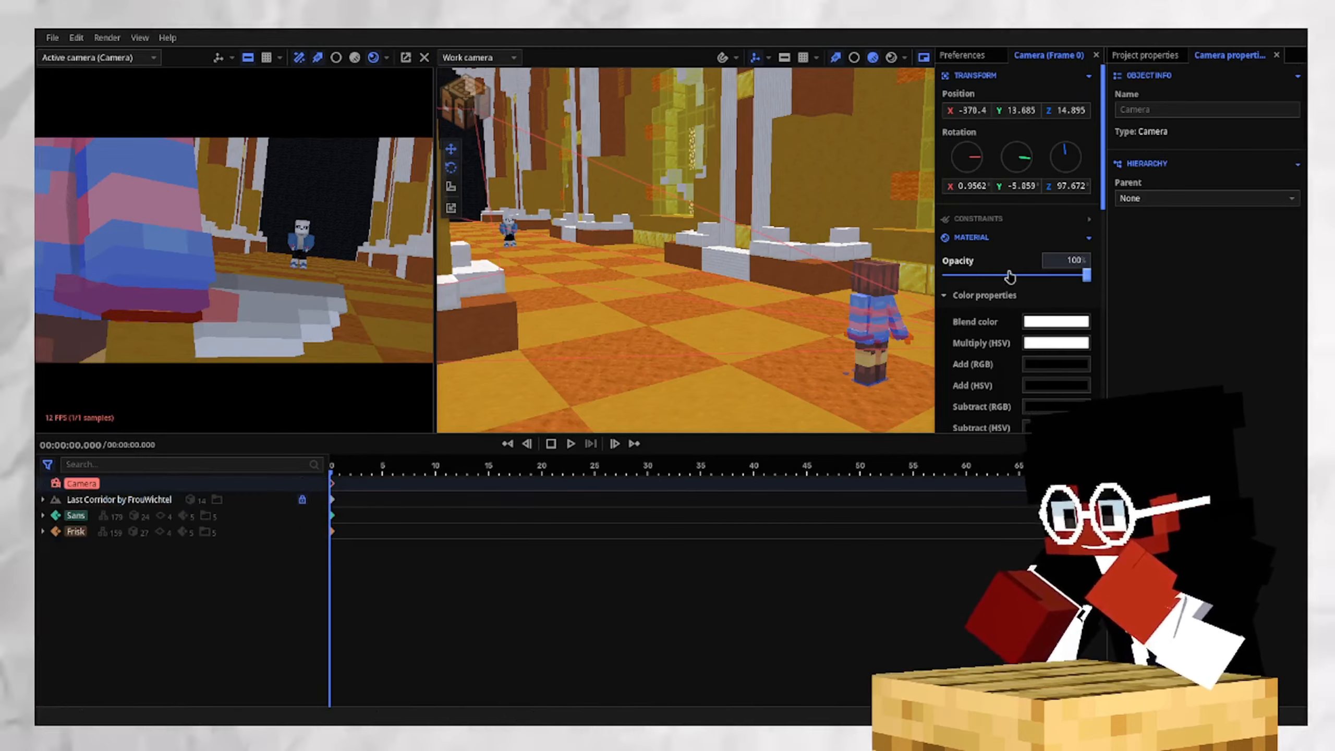
scroll(1009, 275, "down", 10)
scroll(1025, 278, "down", 3)
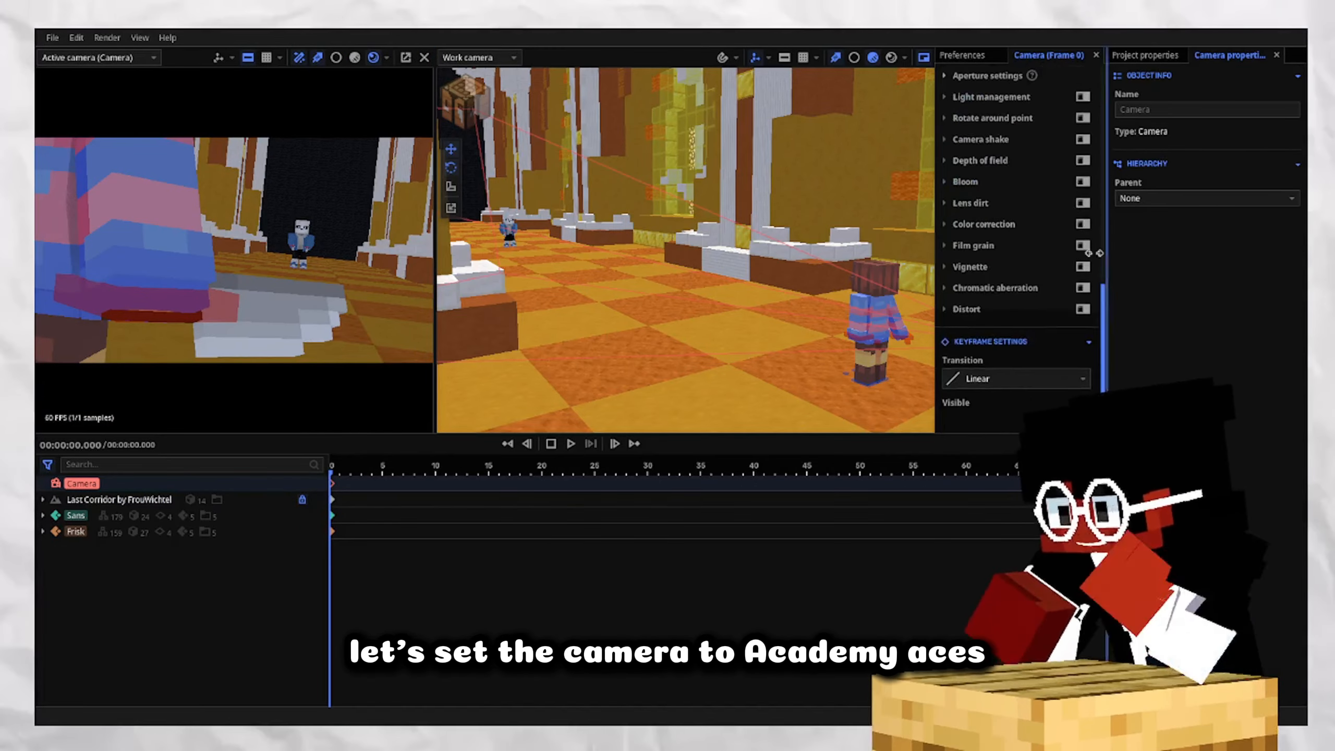
scroll(1025, 278, "up", 2)
left_click(1083, 176)
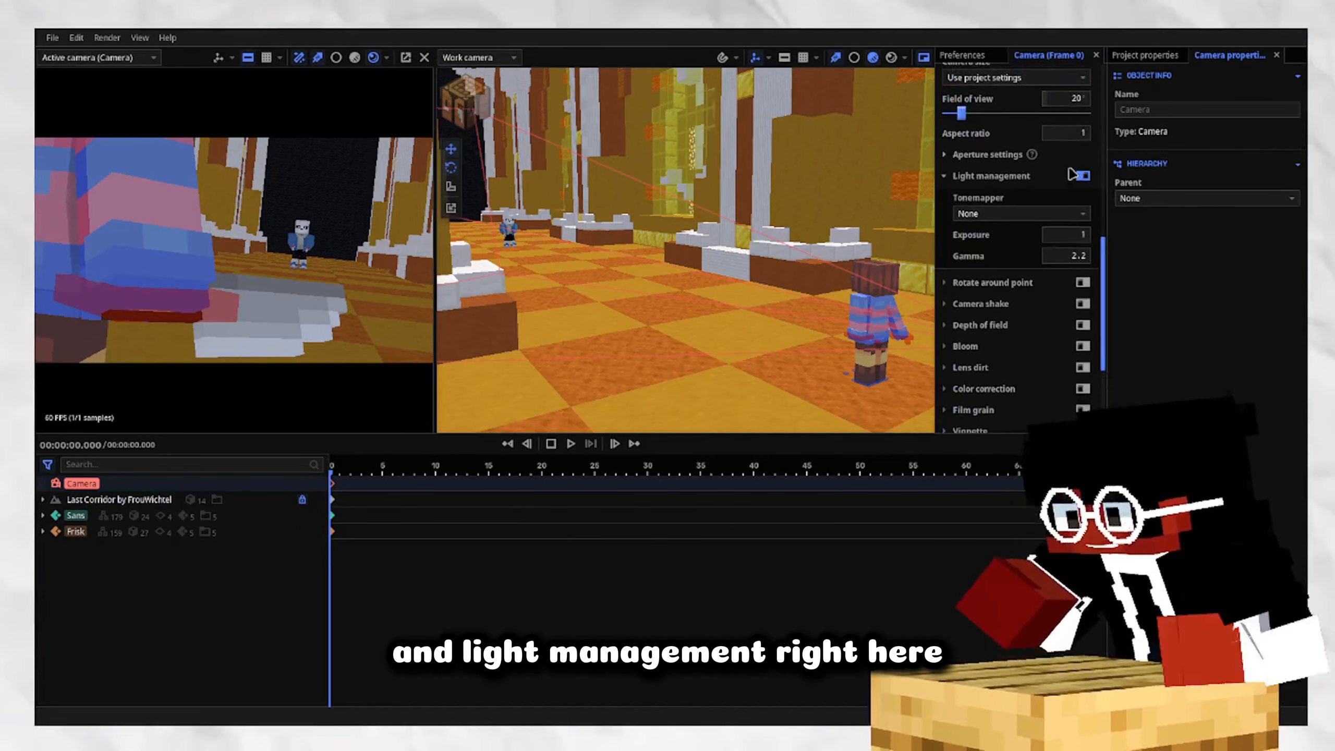
left_click(1061, 213)
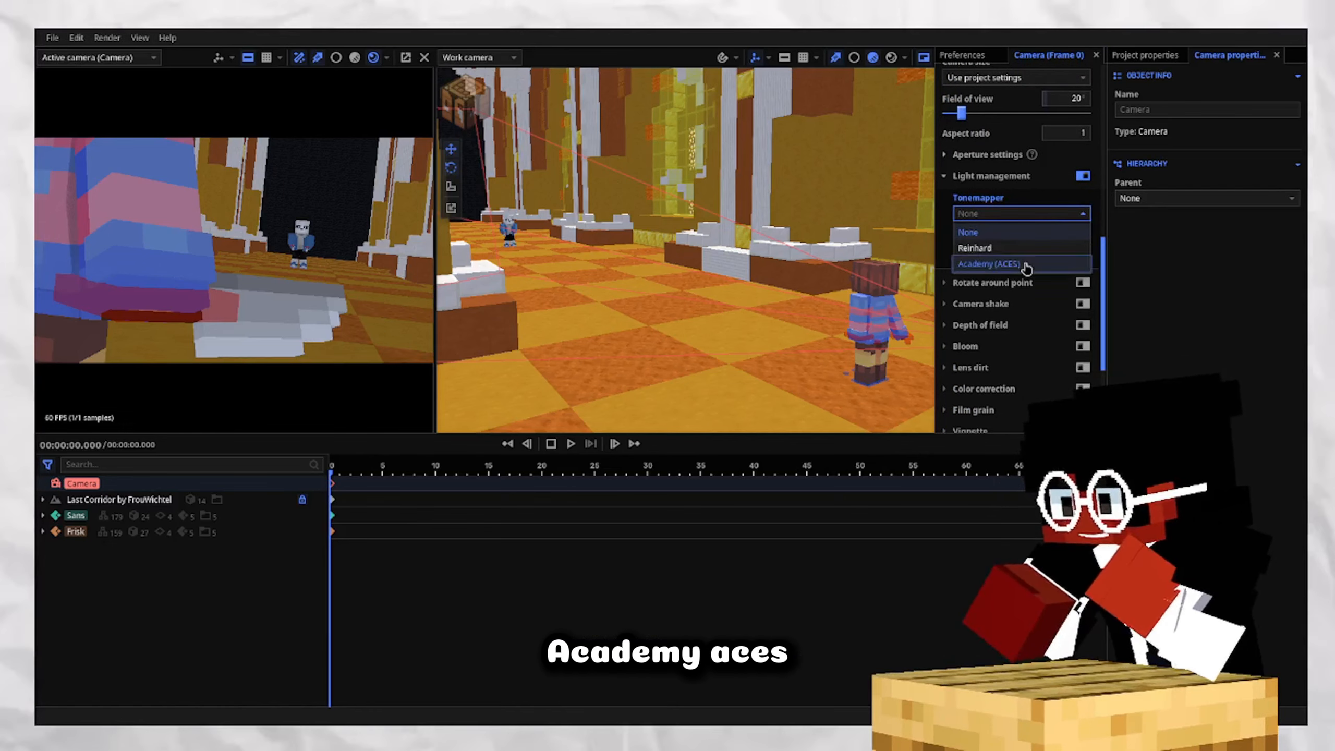
left_click(1028, 265)
left_click_drag(1067, 234, 1098, 235)
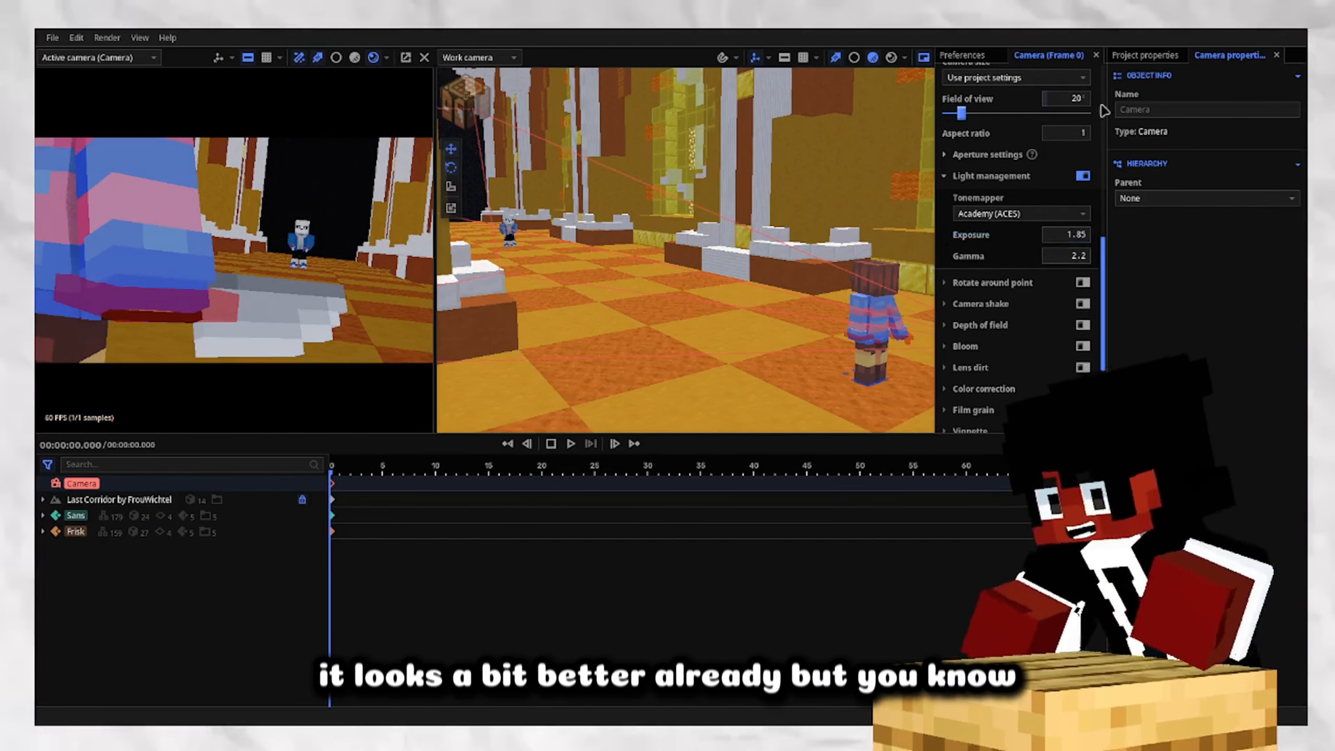
Set the sunlight strength in the project's environment settings to 0%.
left_click(1156, 56)
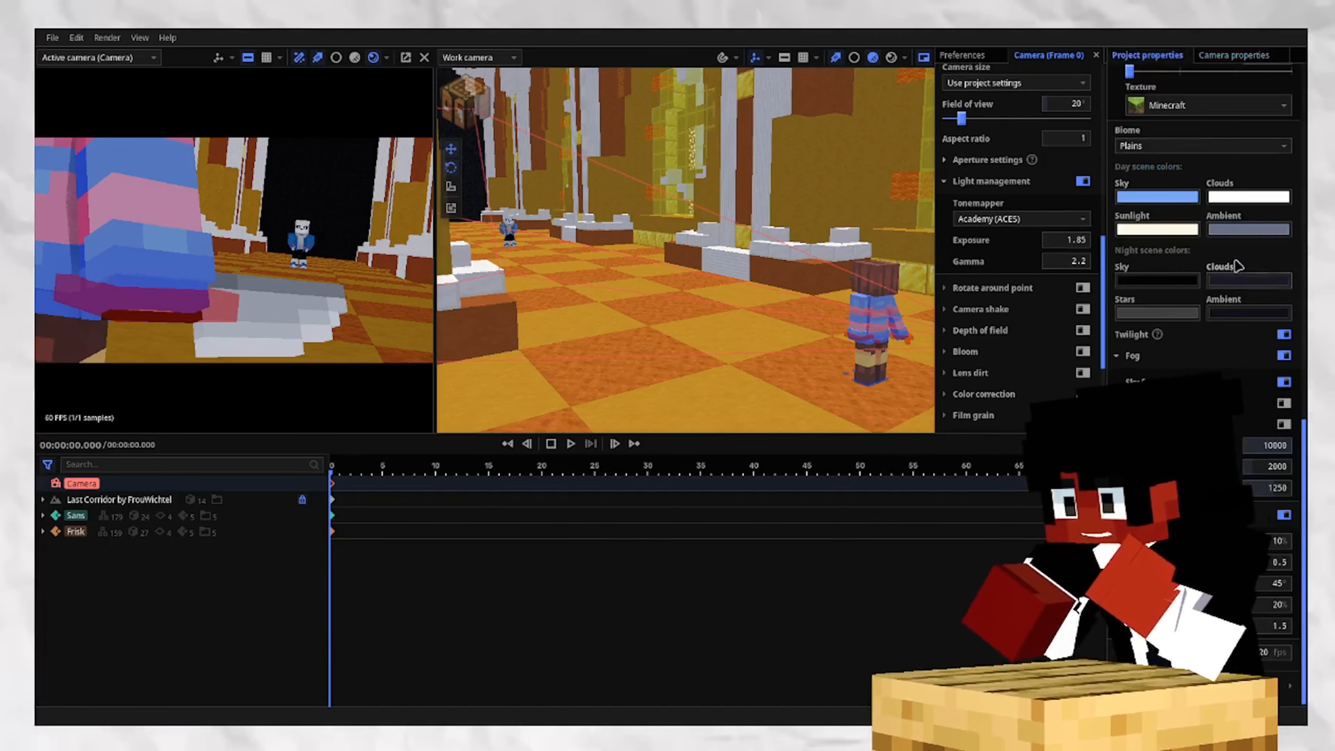
left_click(1260, 229)
left_click(1159, 199)
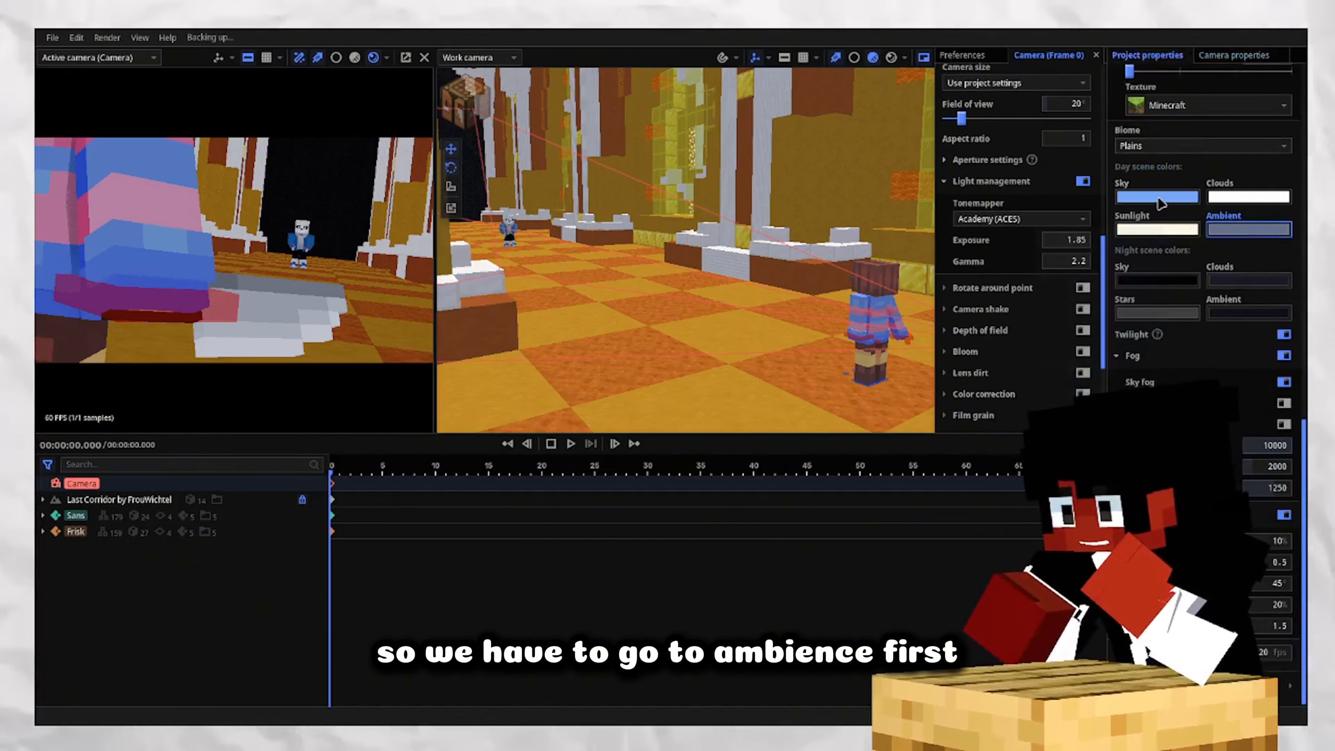
scroll(1191, 159, "up", 10)
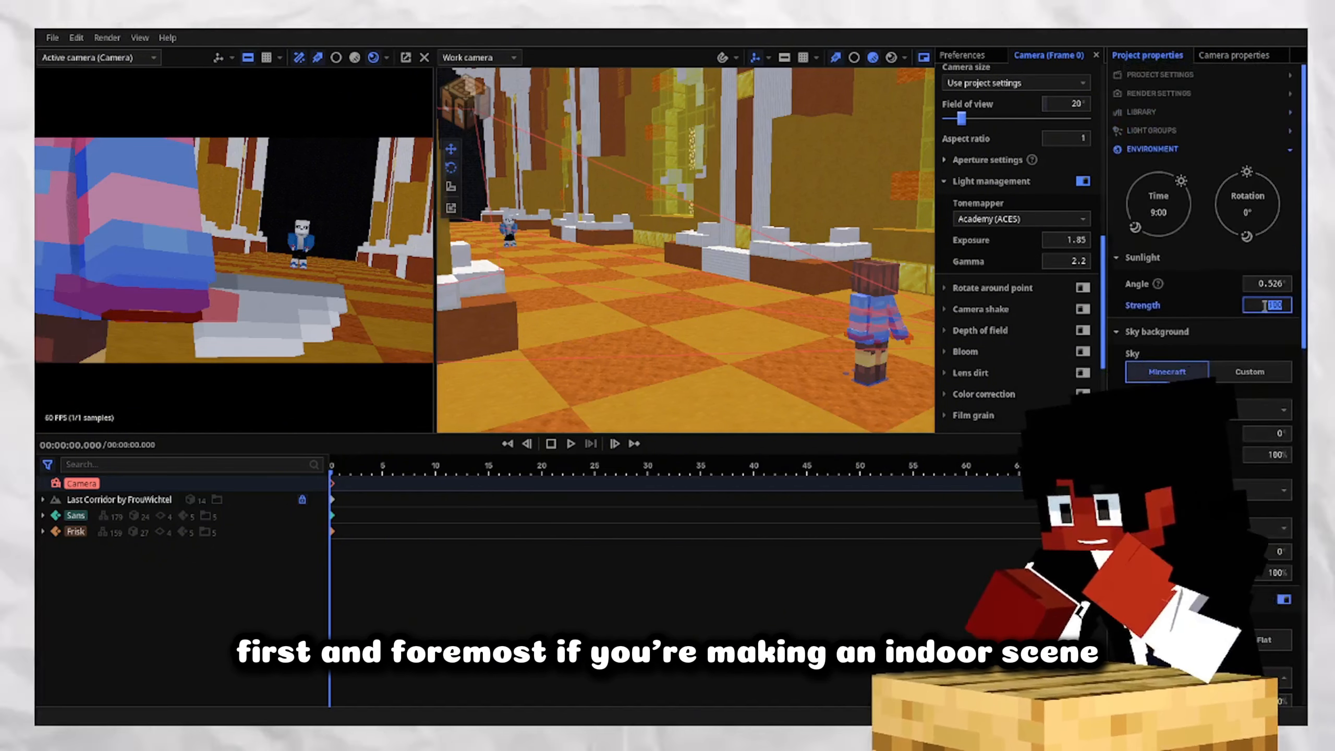
type("0")
key("Return")
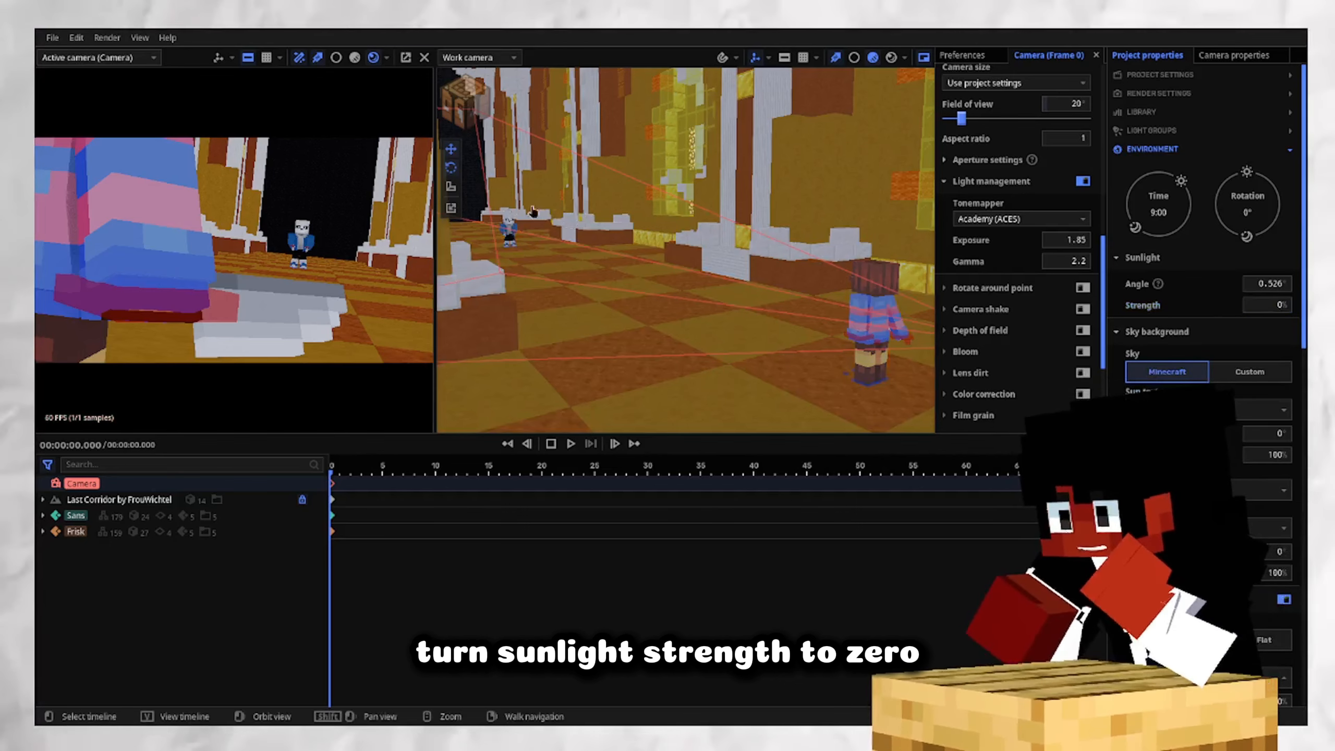
Change the day scene's ambient color to a dark, muted orange-brown.
scroll(1277, 398, "down", 3)
scroll(1277, 397, "down", 10)
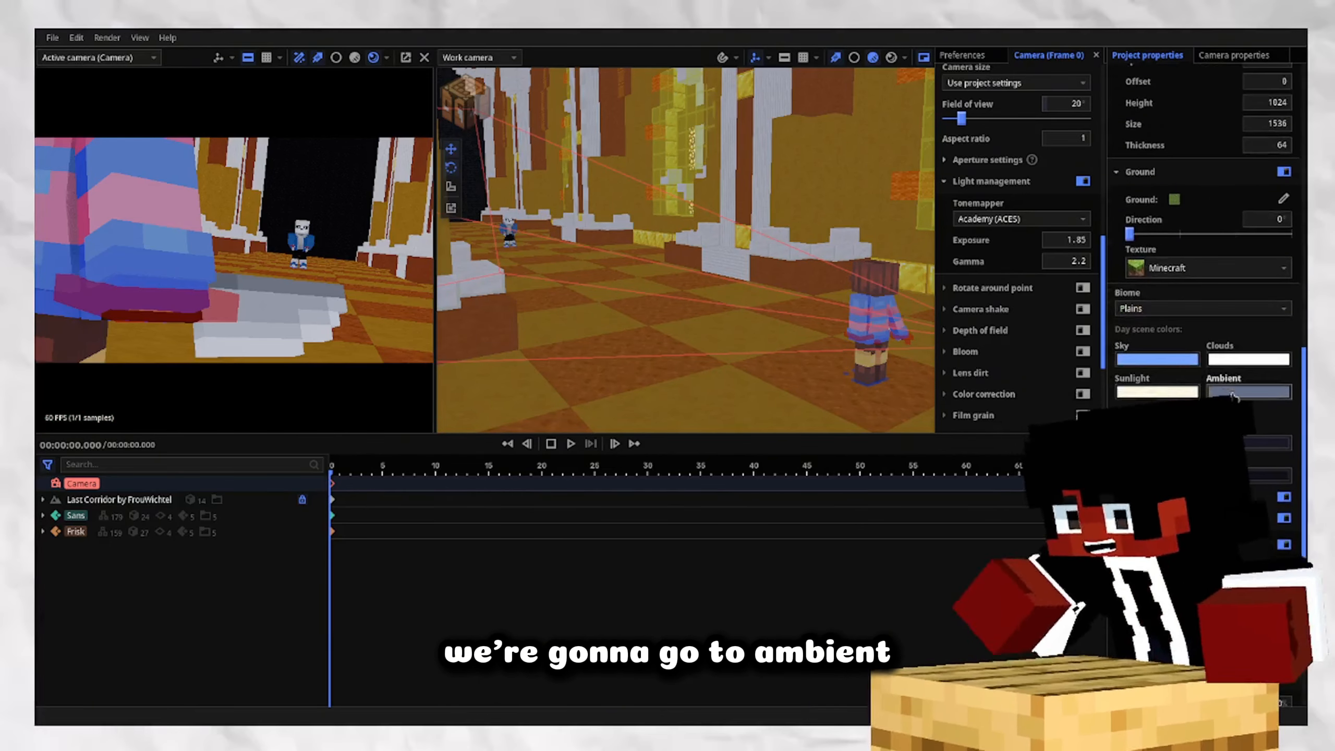
left_click(1254, 392)
left_click(1189, 538)
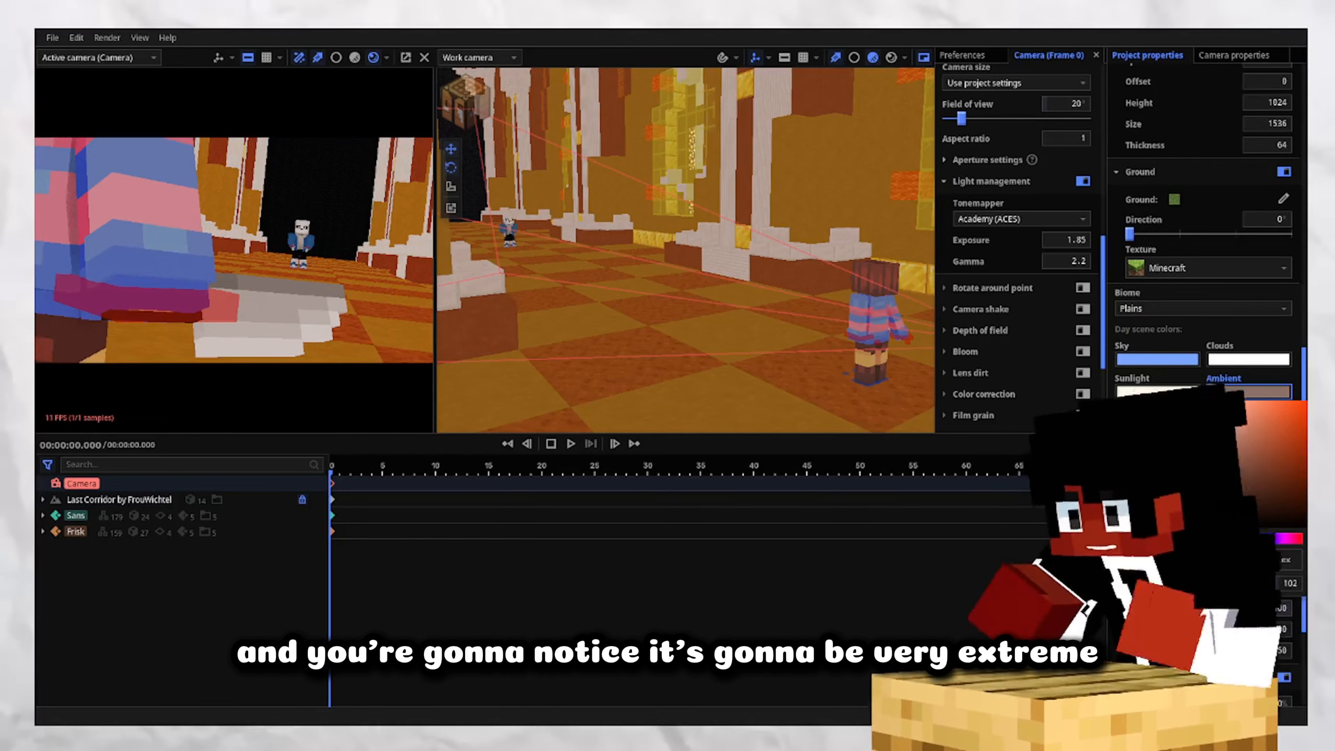
left_click(1267, 438)
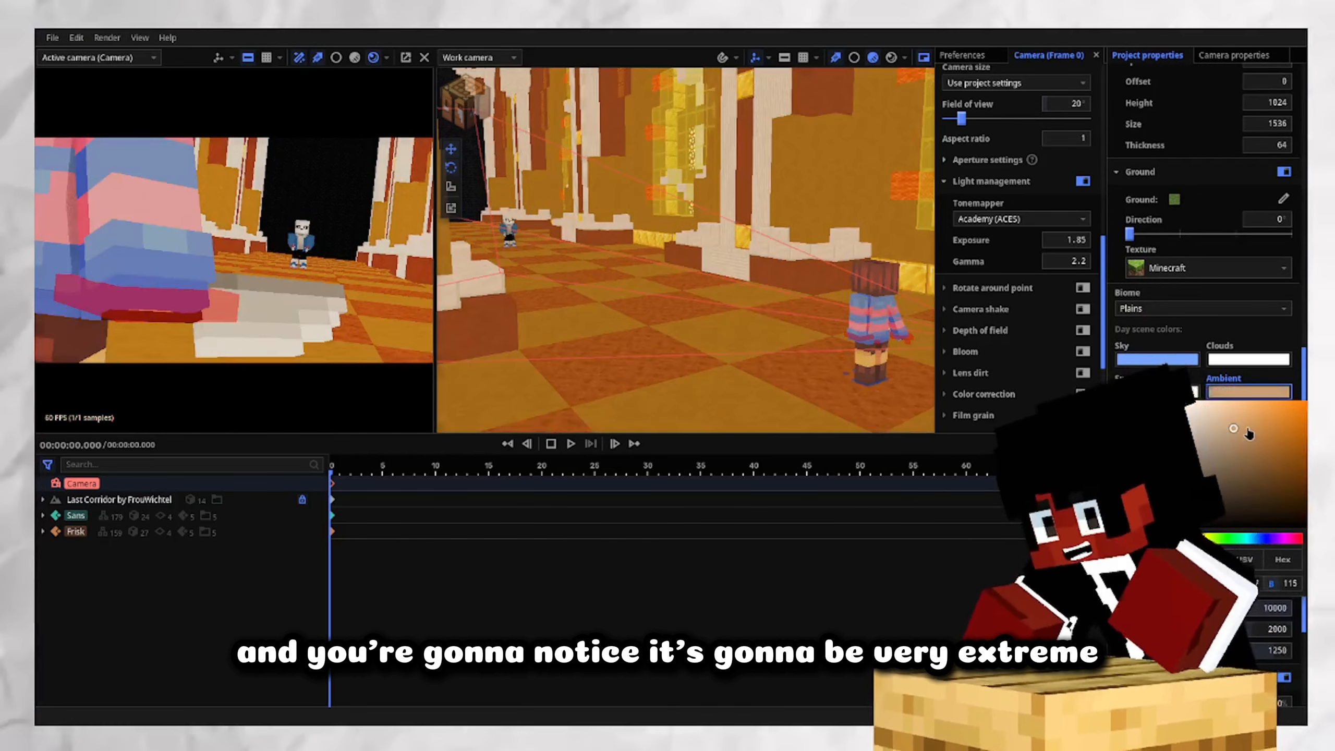
left_click(1262, 459)
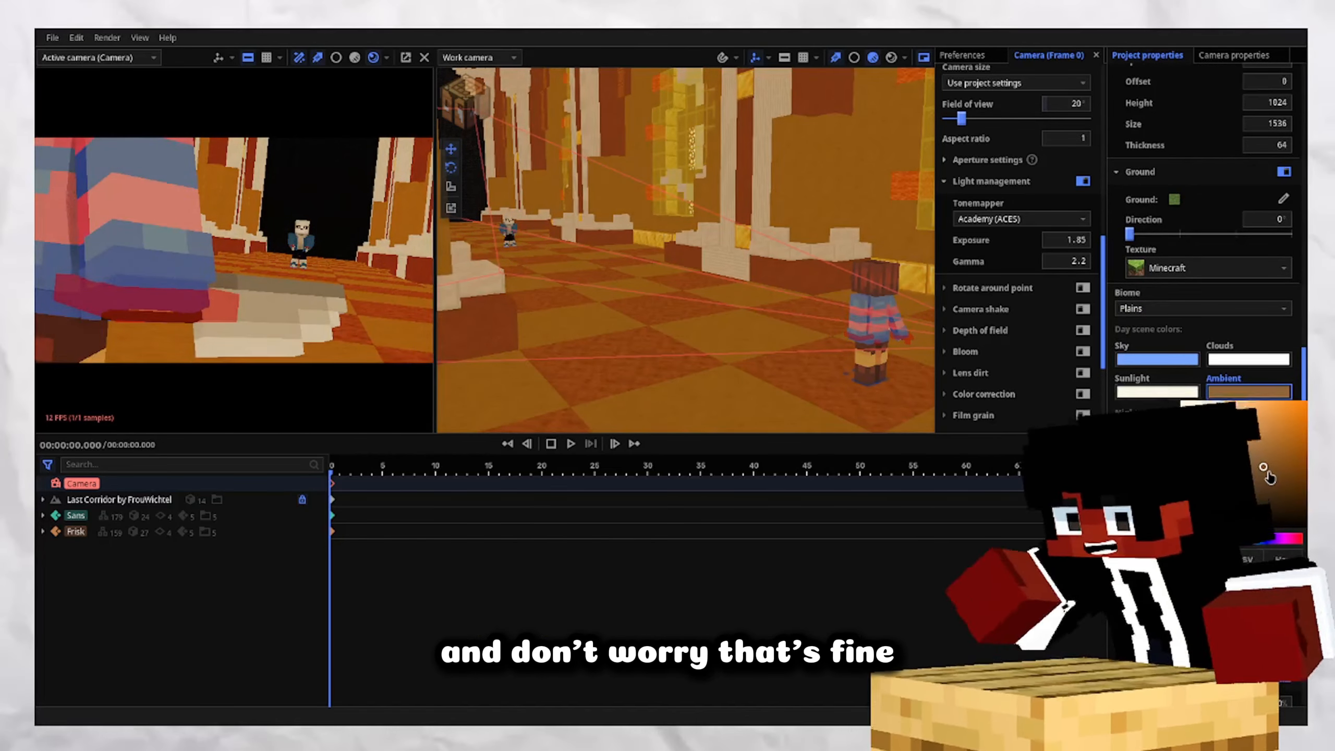
left_click(1242, 491)
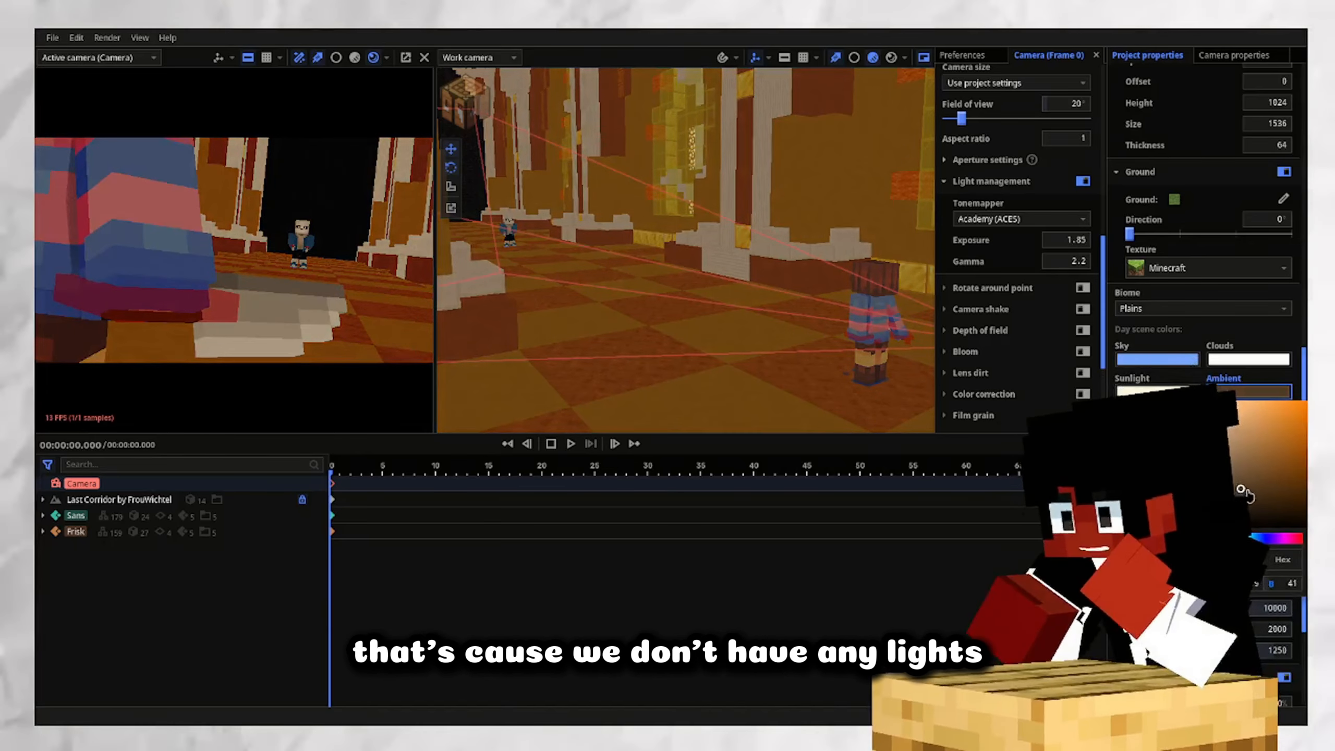
Make the day scene's ambient color a more saturated orange-brown.
left_click_drag(1246, 491, 1289, 490)
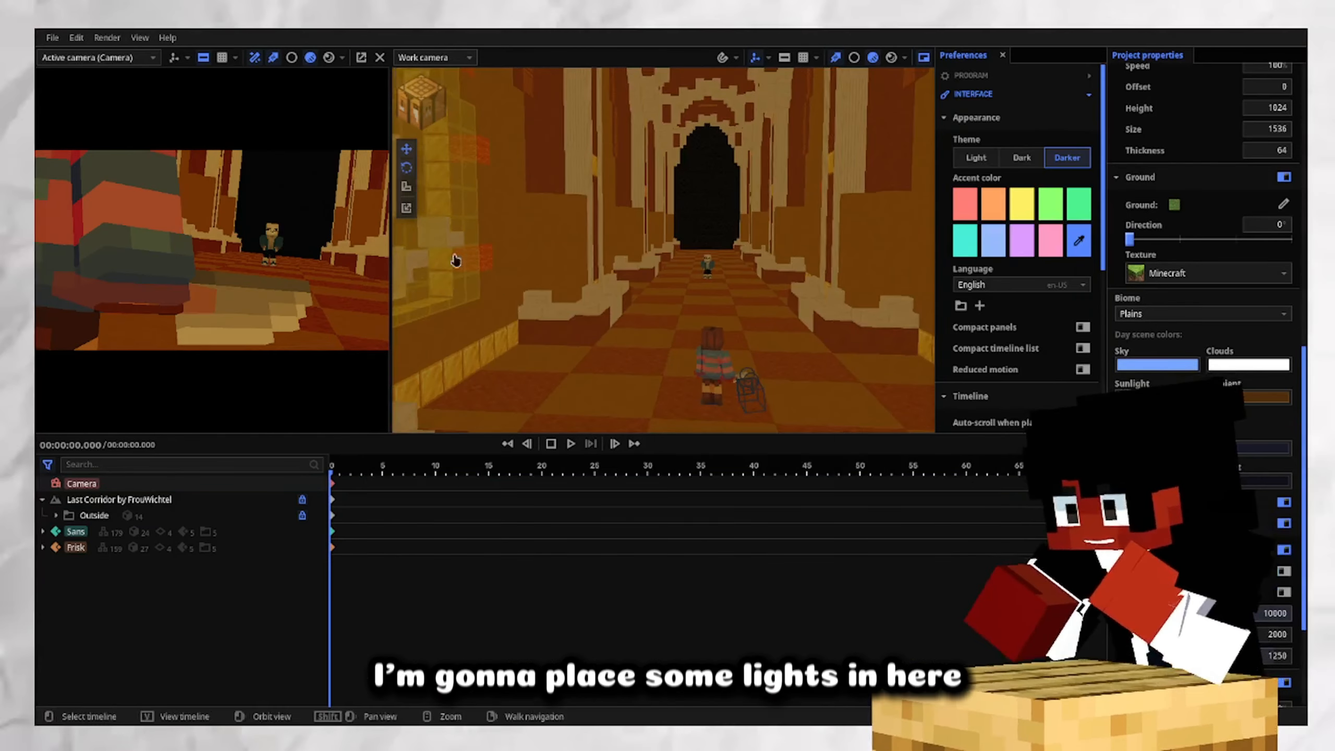
Create a spot light on the corridor floor next to Frisk.
key("ctrl+n")
left_click(518, 345)
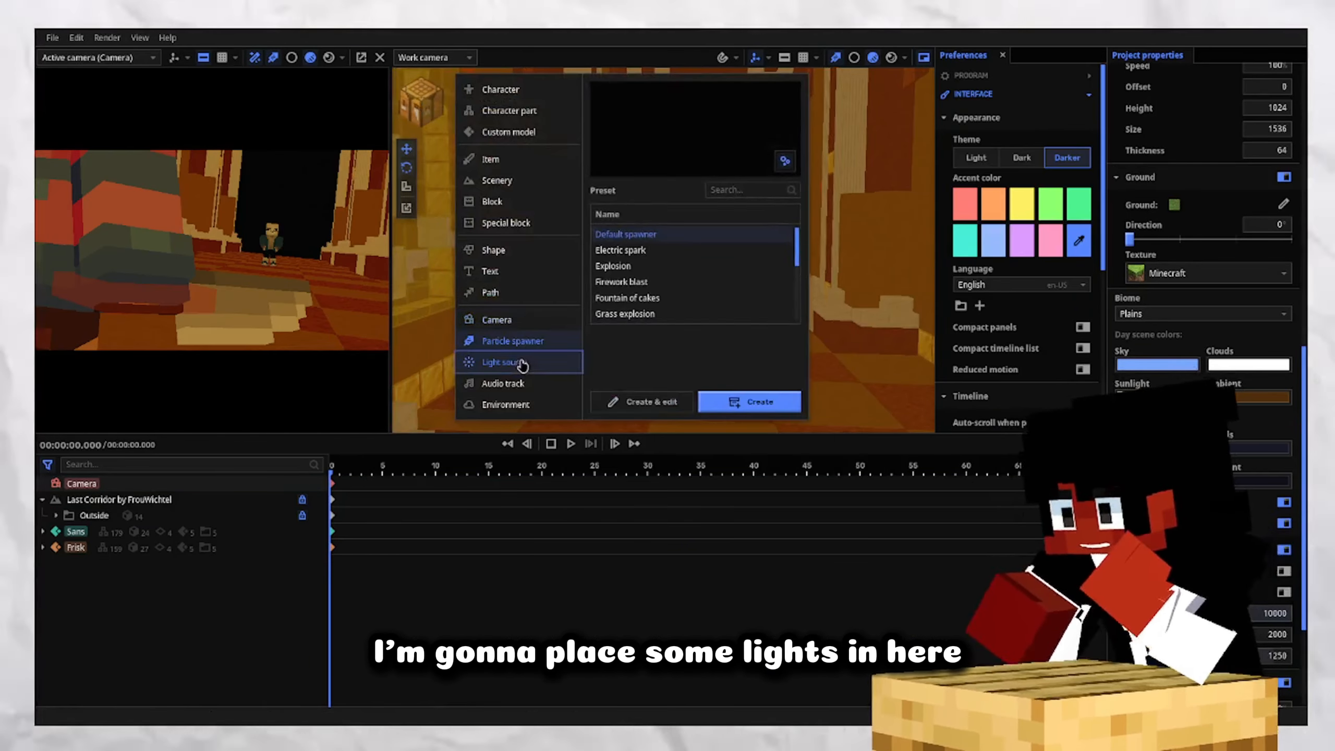
left_click(522, 367)
left_click(752, 206)
left_click(784, 410)
left_click(805, 379)
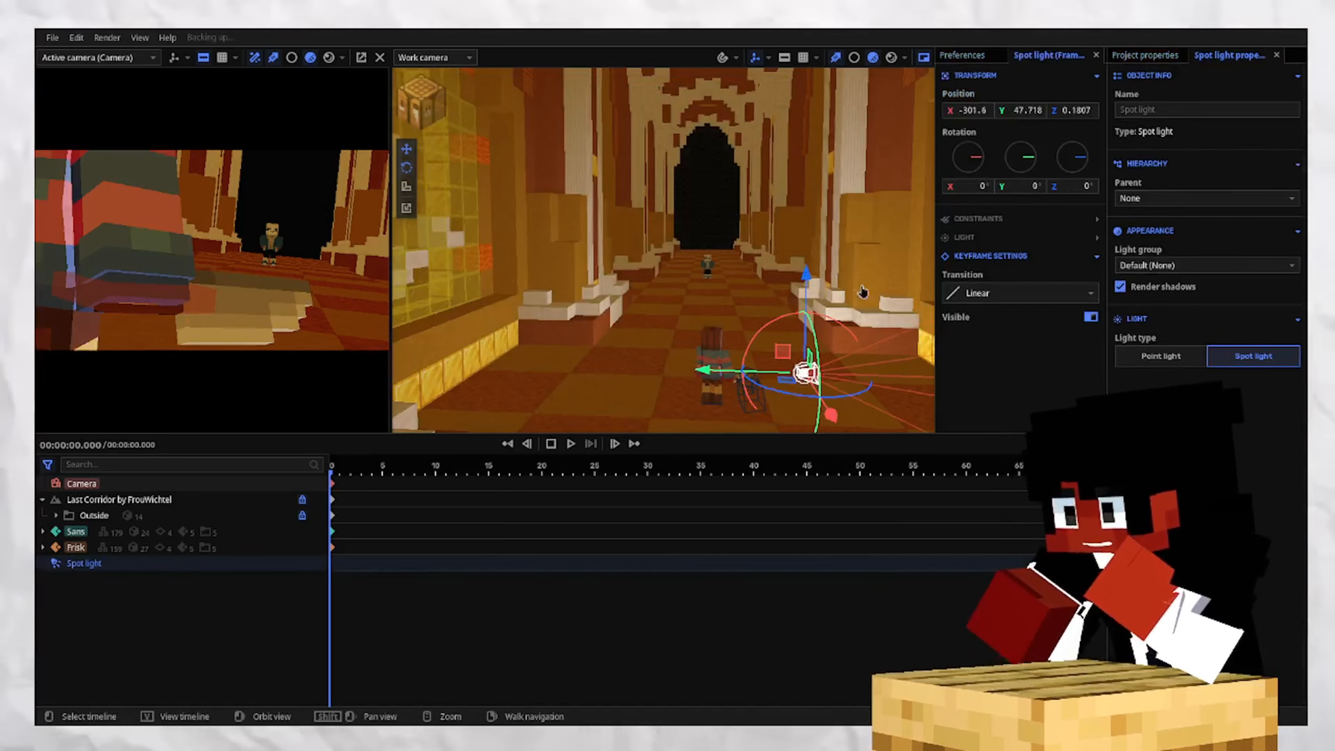
Show the work view in flat mode, move the spot light to the yellow window wall and rotate it about -34° around Z.
left_click_drag(757, 184, 743, 214)
left_click(855, 57)
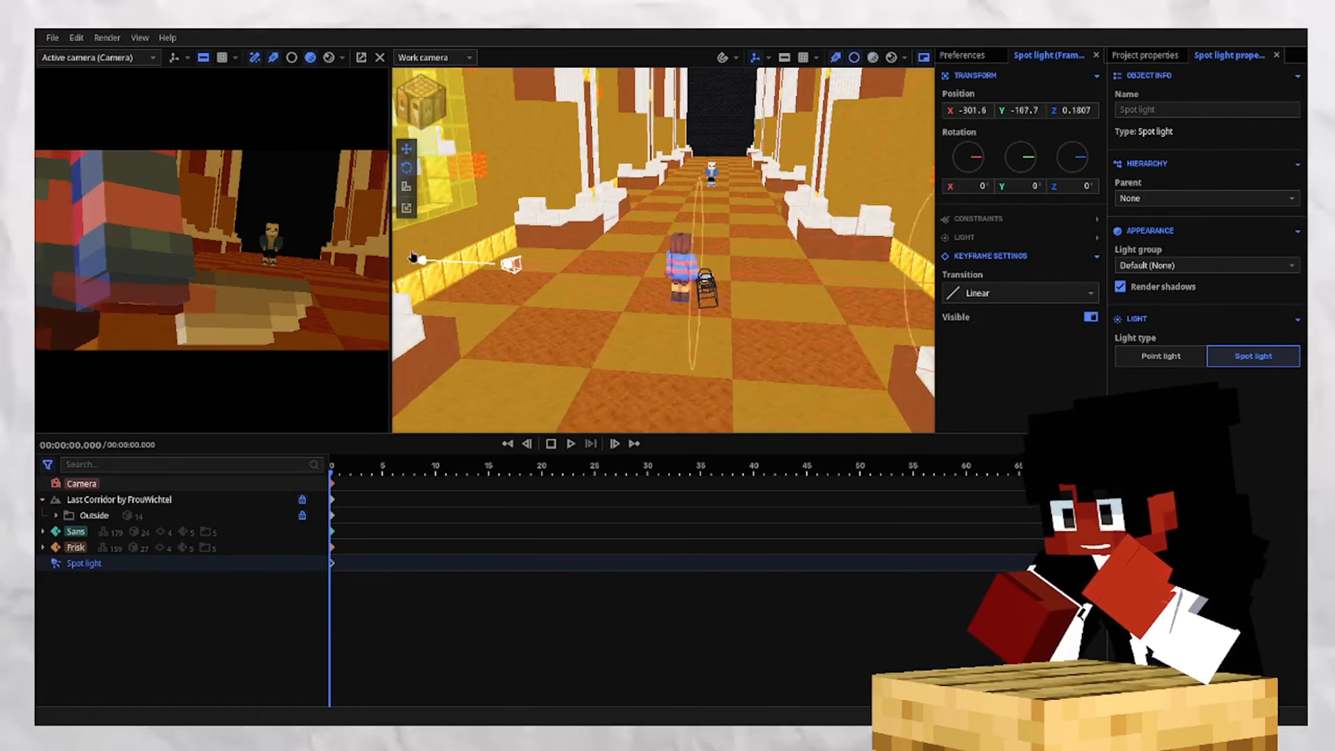
left_click_drag(1024, 110, 1125, 158)
right_click_drag(841, 224, 652, 263)
key("w")
left_click_drag(678, 221, 633, 216)
right_click_drag(633, 216, 652, 273)
left_click_drag(537, 298, 509, 258)
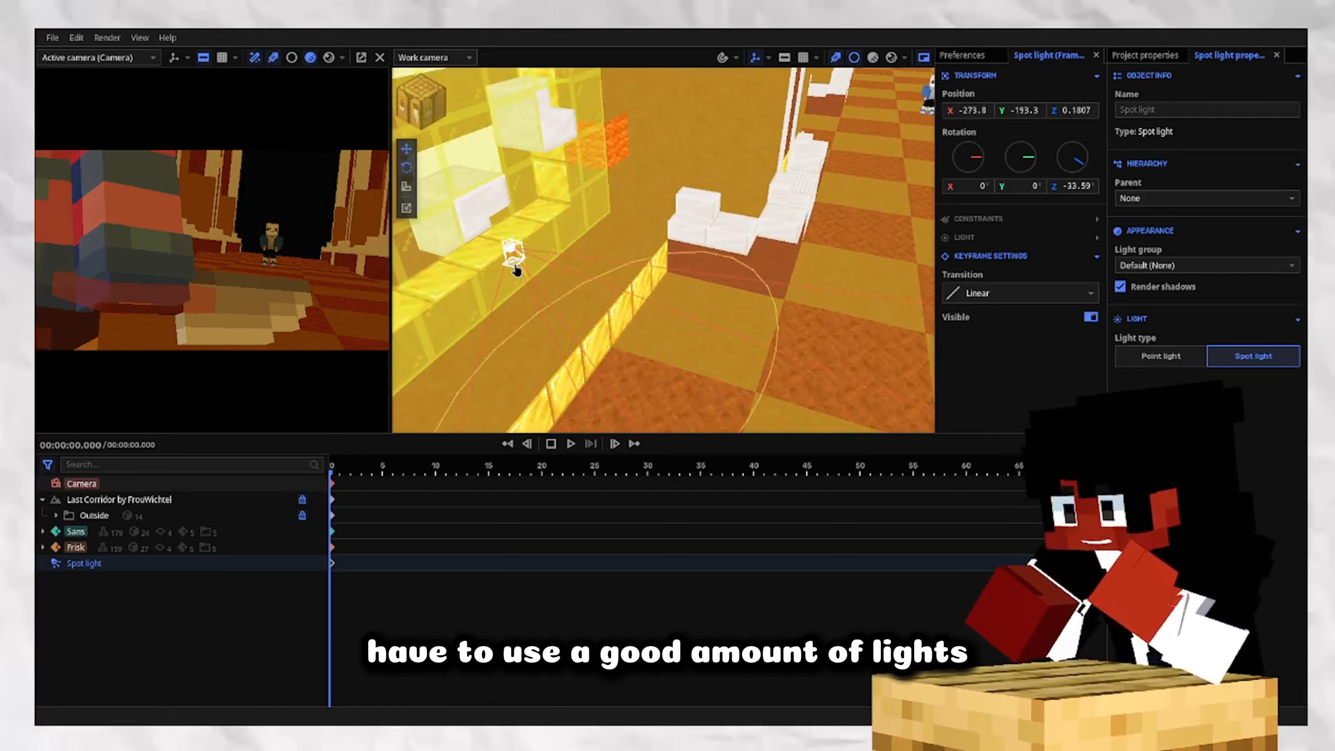
Position the second spot light at the yellow window farther down the corridor and show the active camera view in render mode.
right_click_drag(509, 259, 505, 284)
key("w")
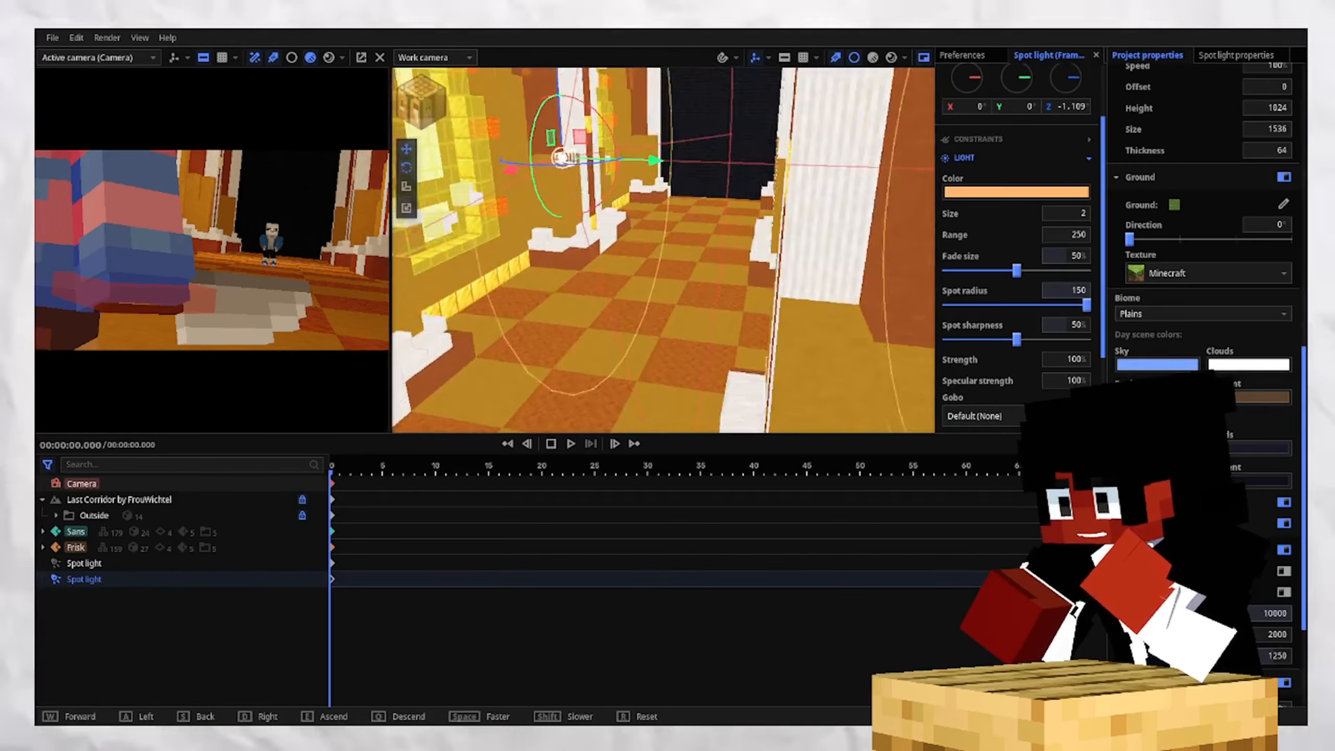
key("w")
right_click_drag(689, 293, 615, 268)
left_click_drag(757, 366, 547, 273)
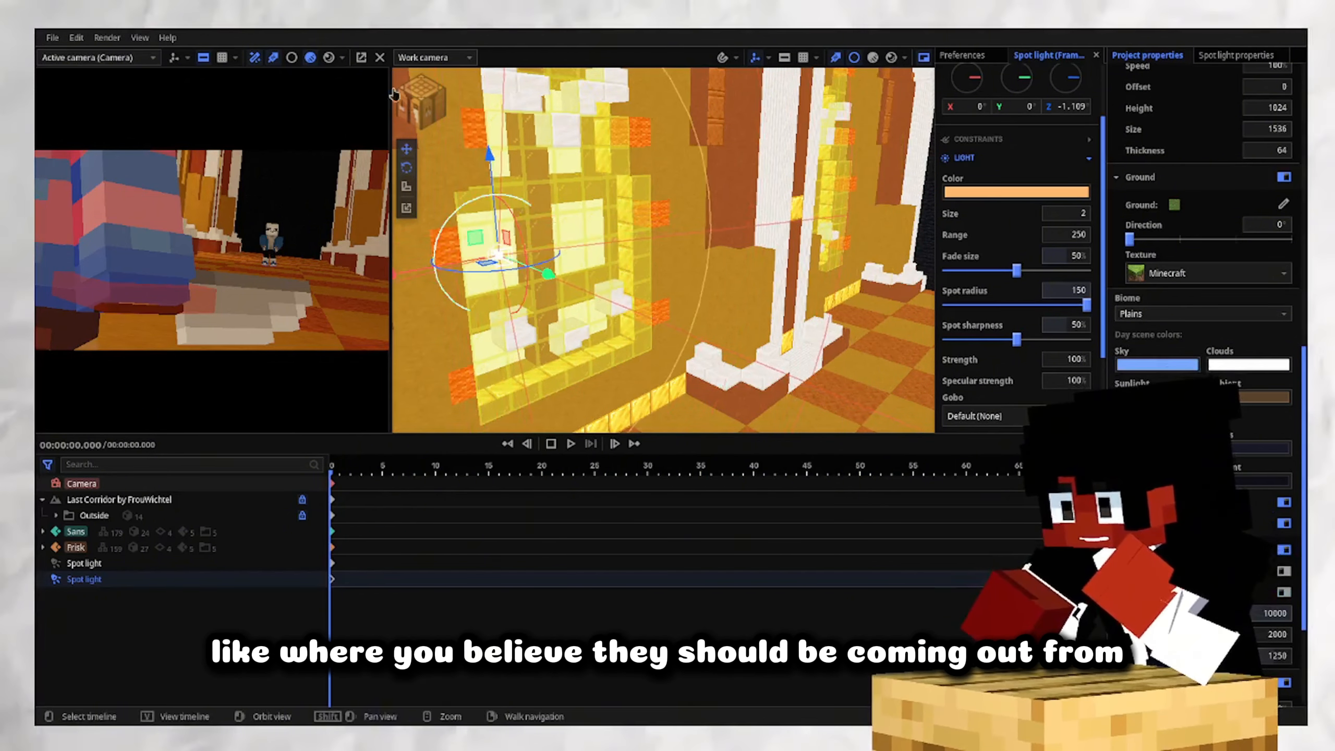
left_click(330, 59)
Move Sans farther back along the corridor, adjust his position there and widen the active camera viewport.
left_click(179, 533)
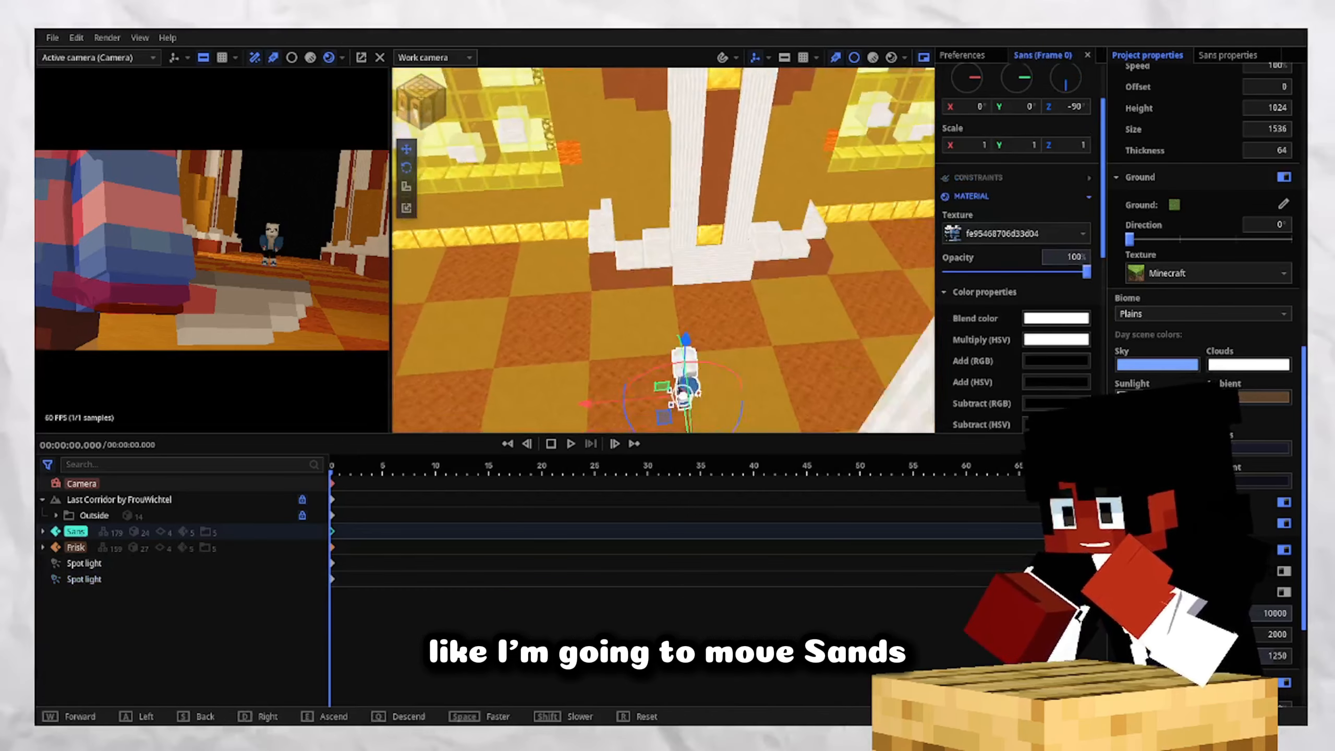
right_click_drag(560, 429, 491, 429)
left_click_drag(702, 378, 610, 382)
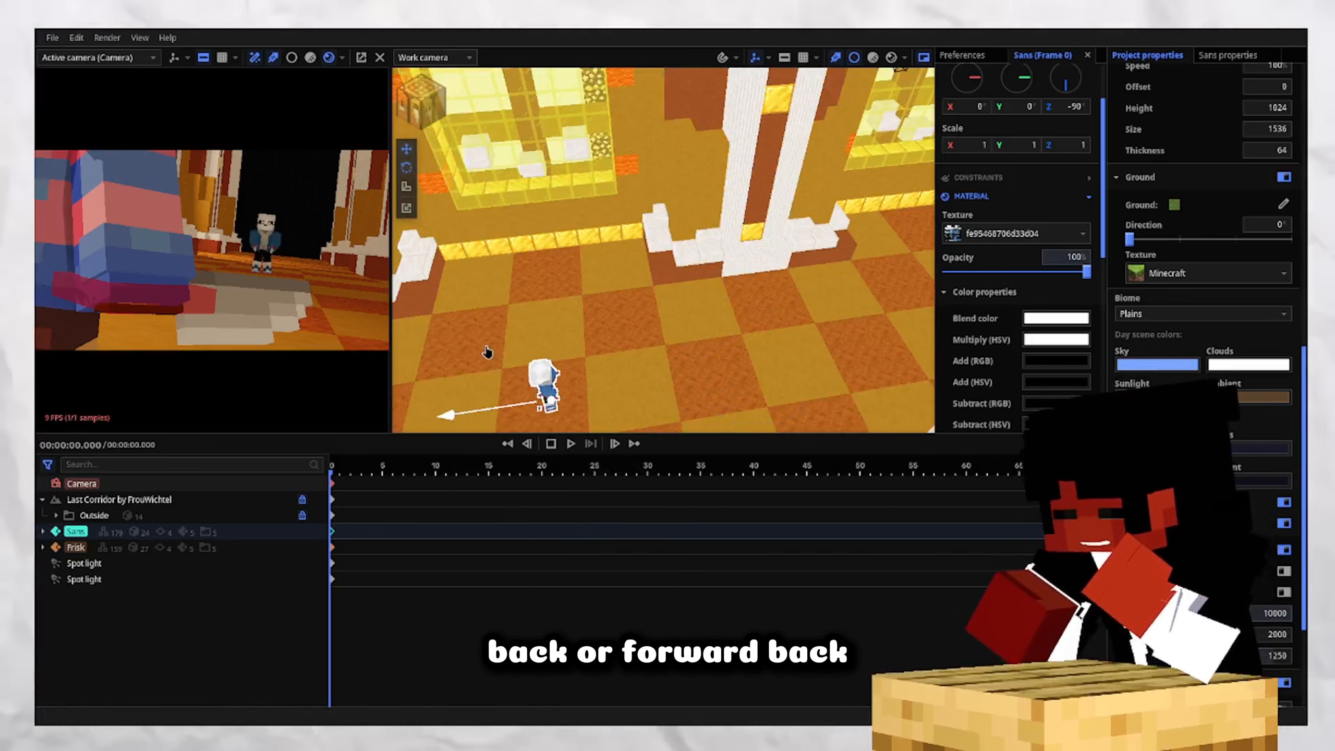
left_click_drag(487, 353, 932, 247)
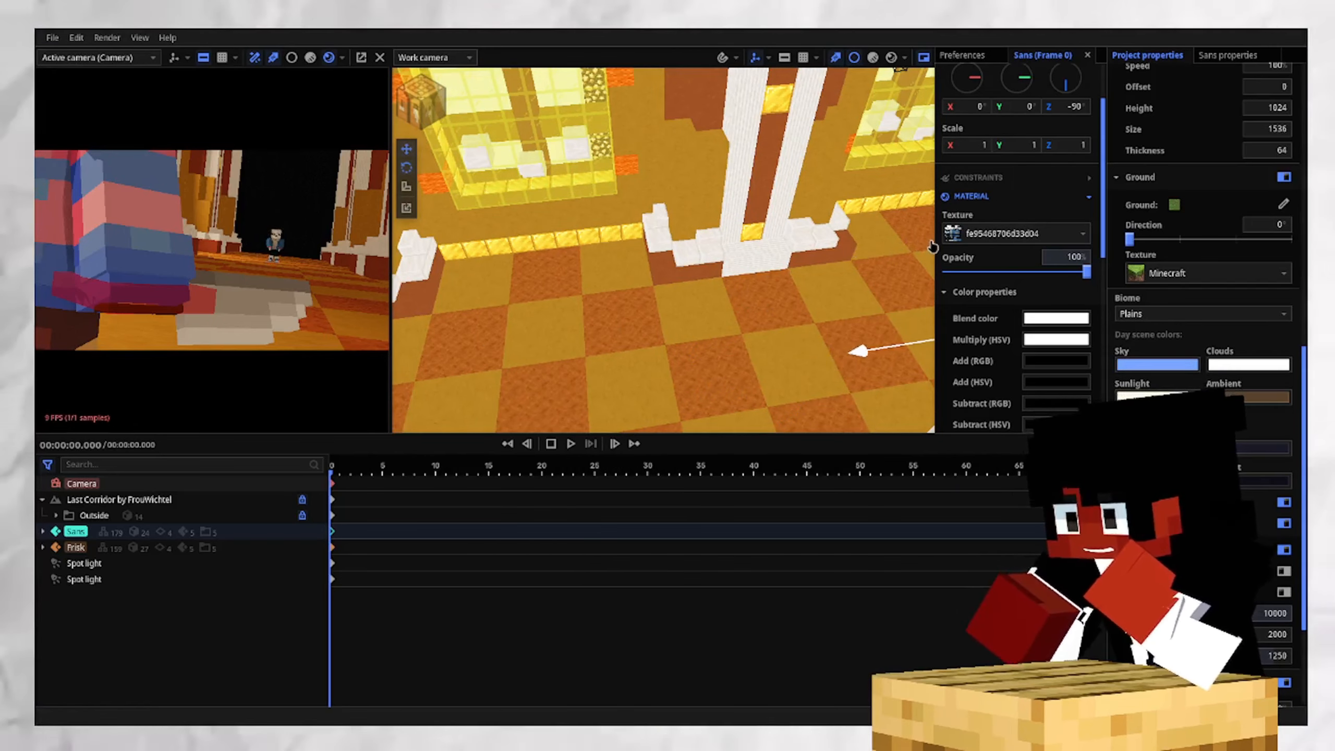
left_click_drag(390, 336, 442, 336)
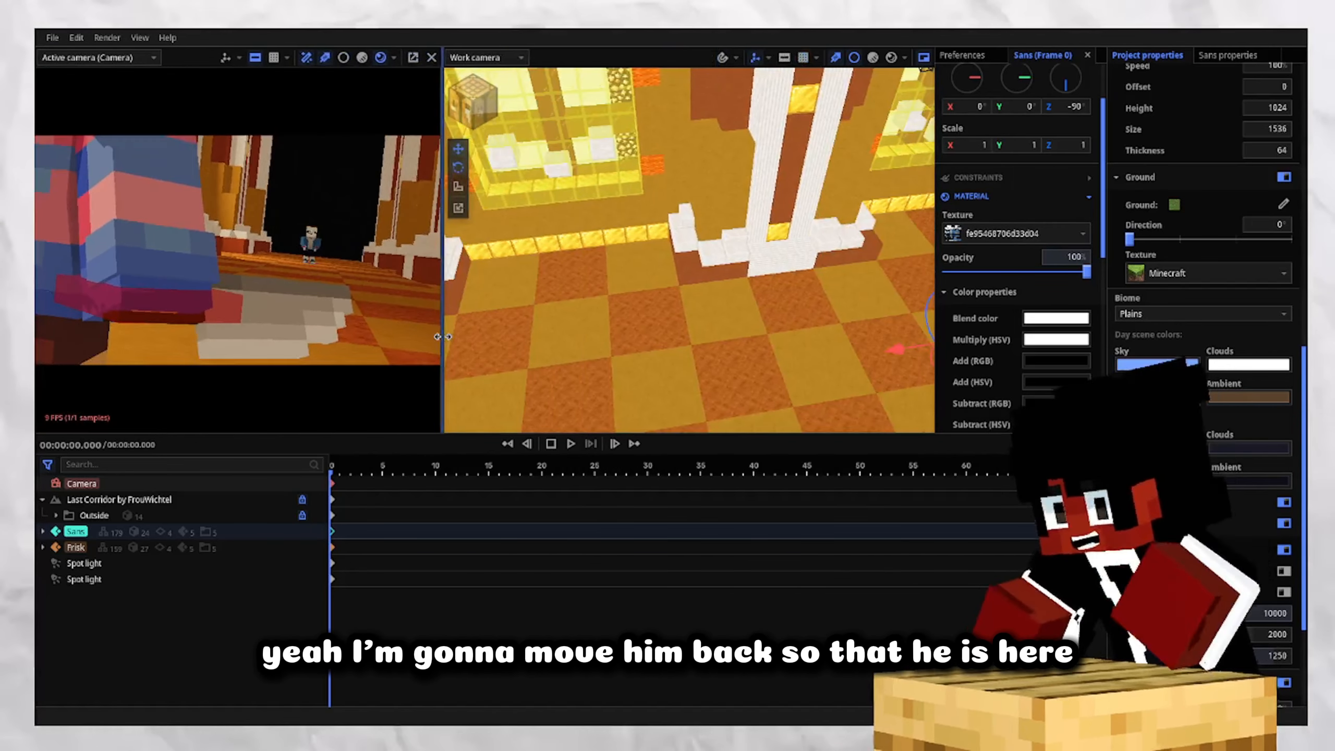
right_click_drag(631, 305, 820, 331)
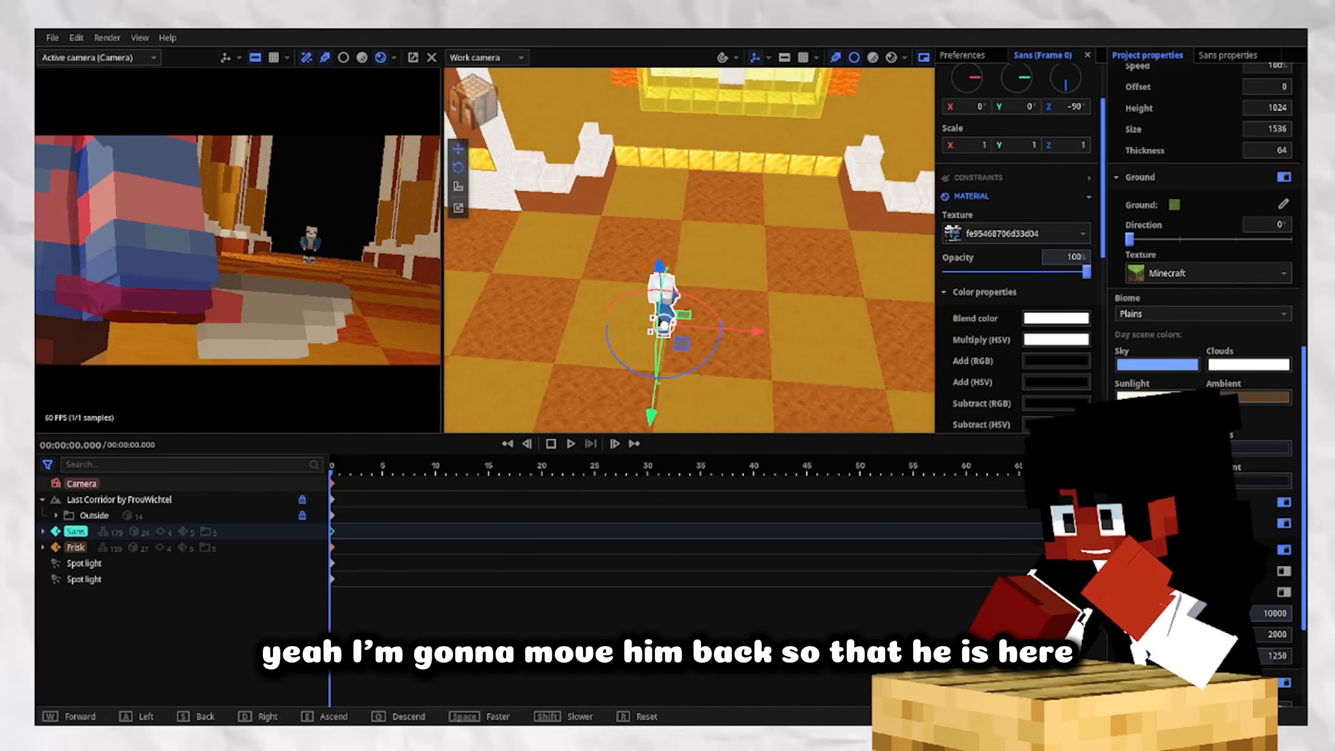
left_click_drag(699, 332, 750, 335)
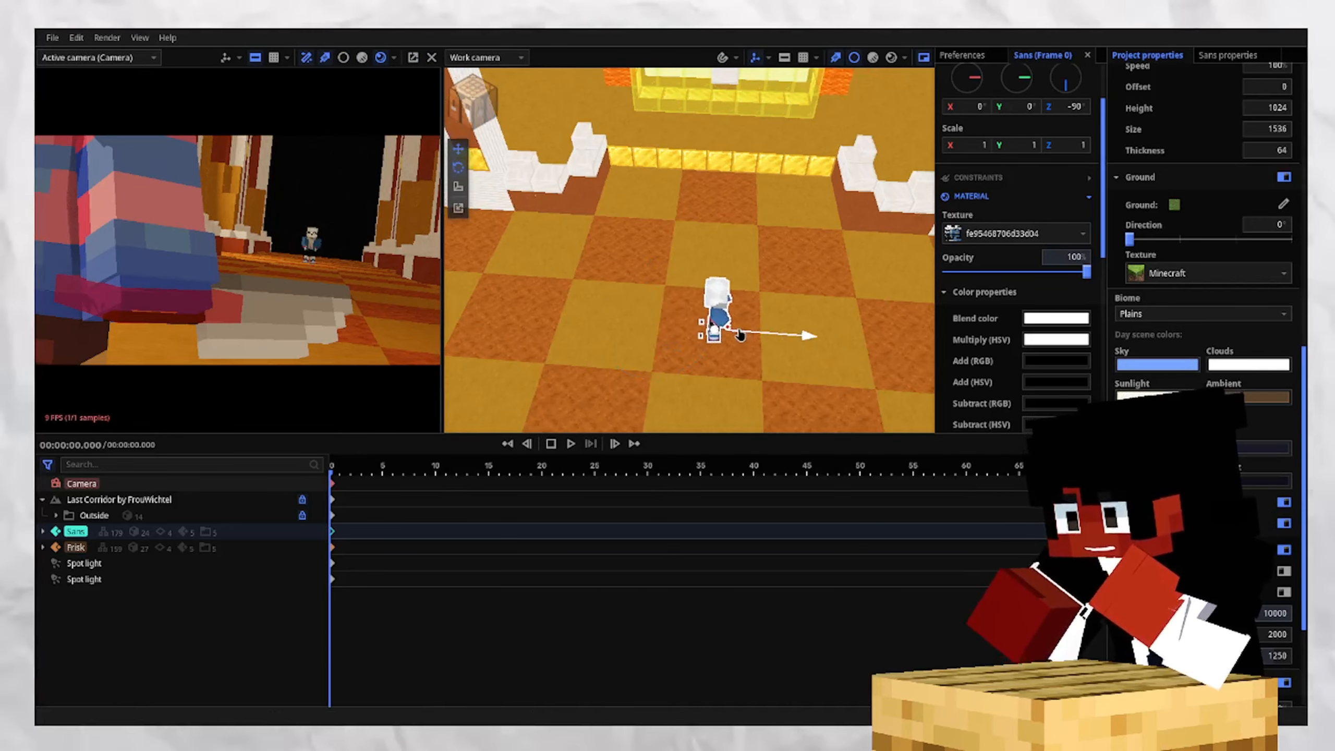
Set the strength of the spot light at the yellow window near Sans to 195%.
right_click_drag(746, 327, 778, 241)
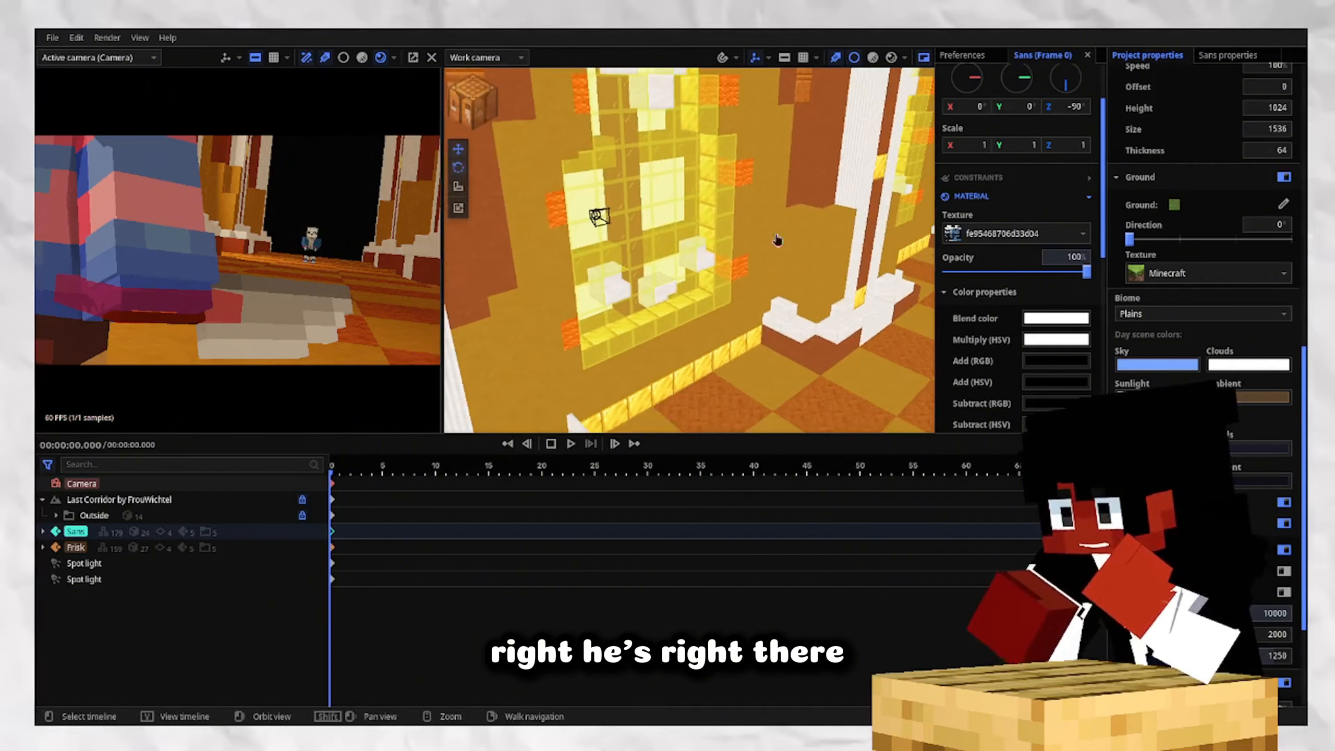
left_click(595, 220)
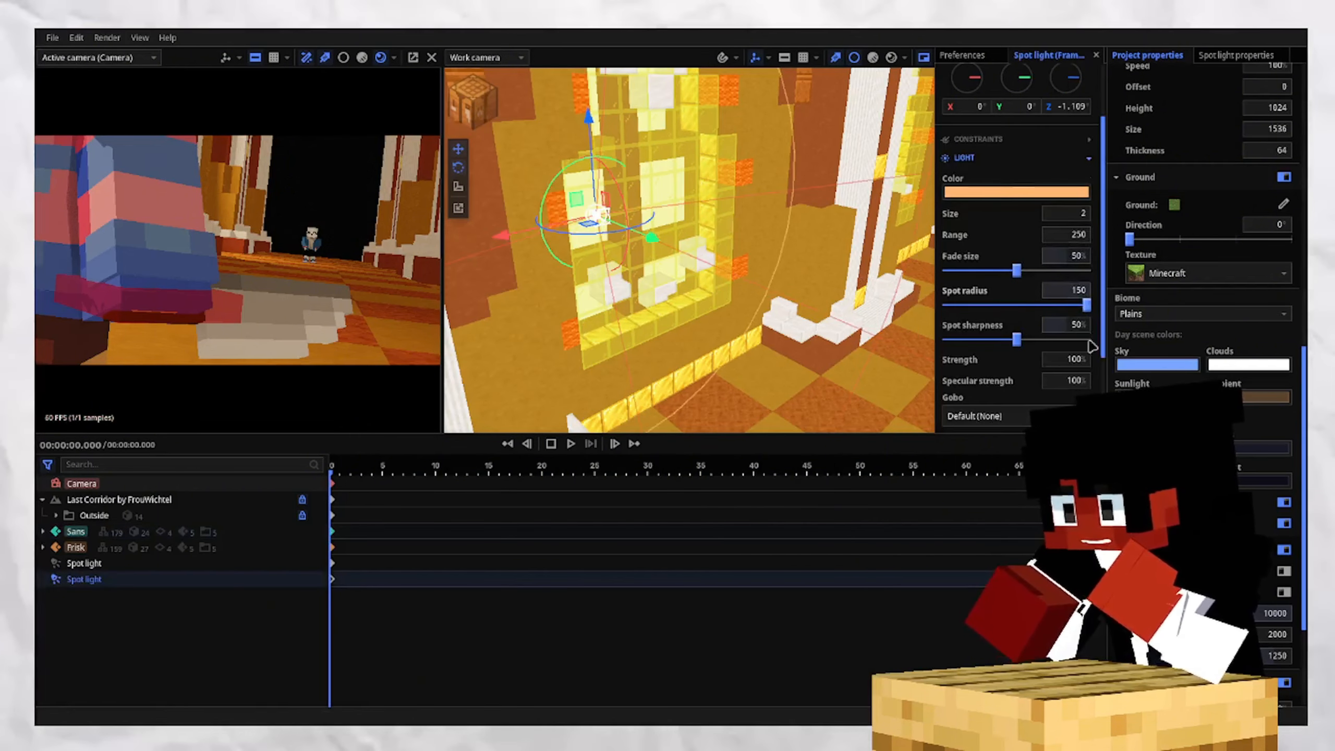
type("20")
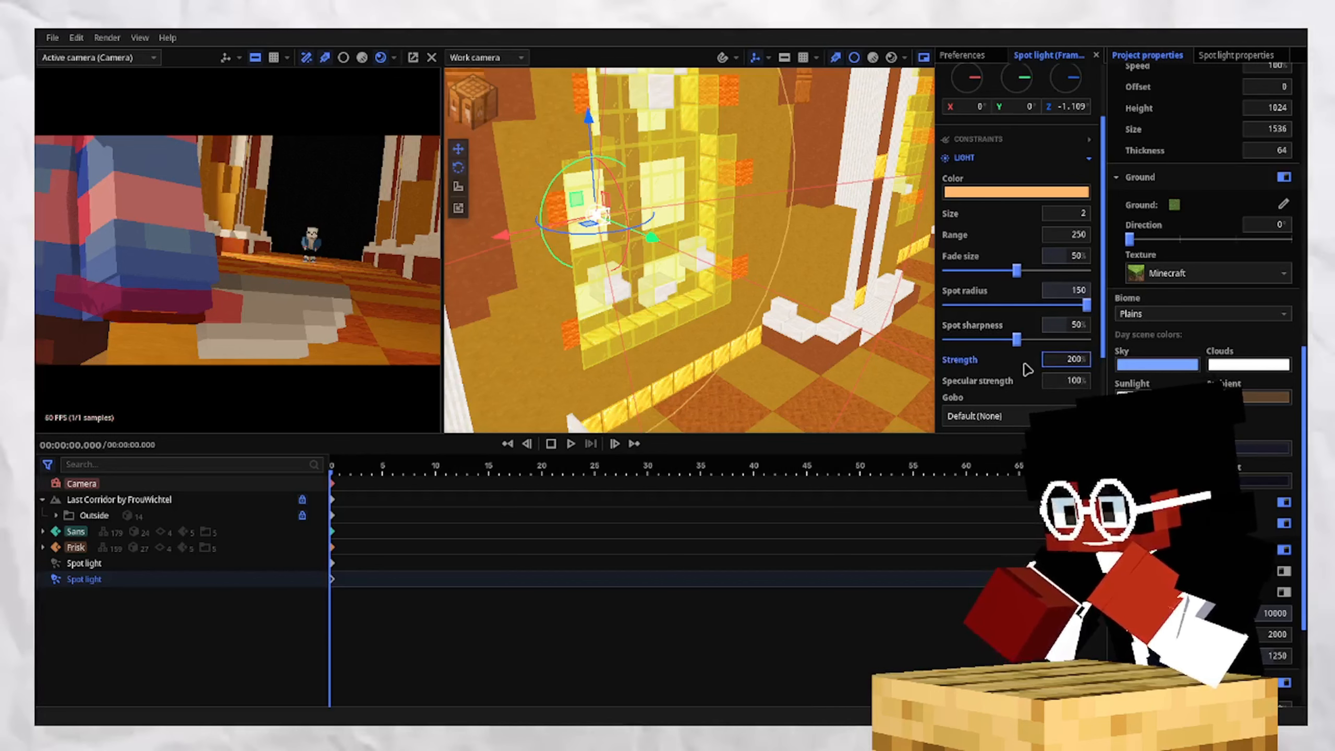
left_click_drag(1072, 354, 1070, 354)
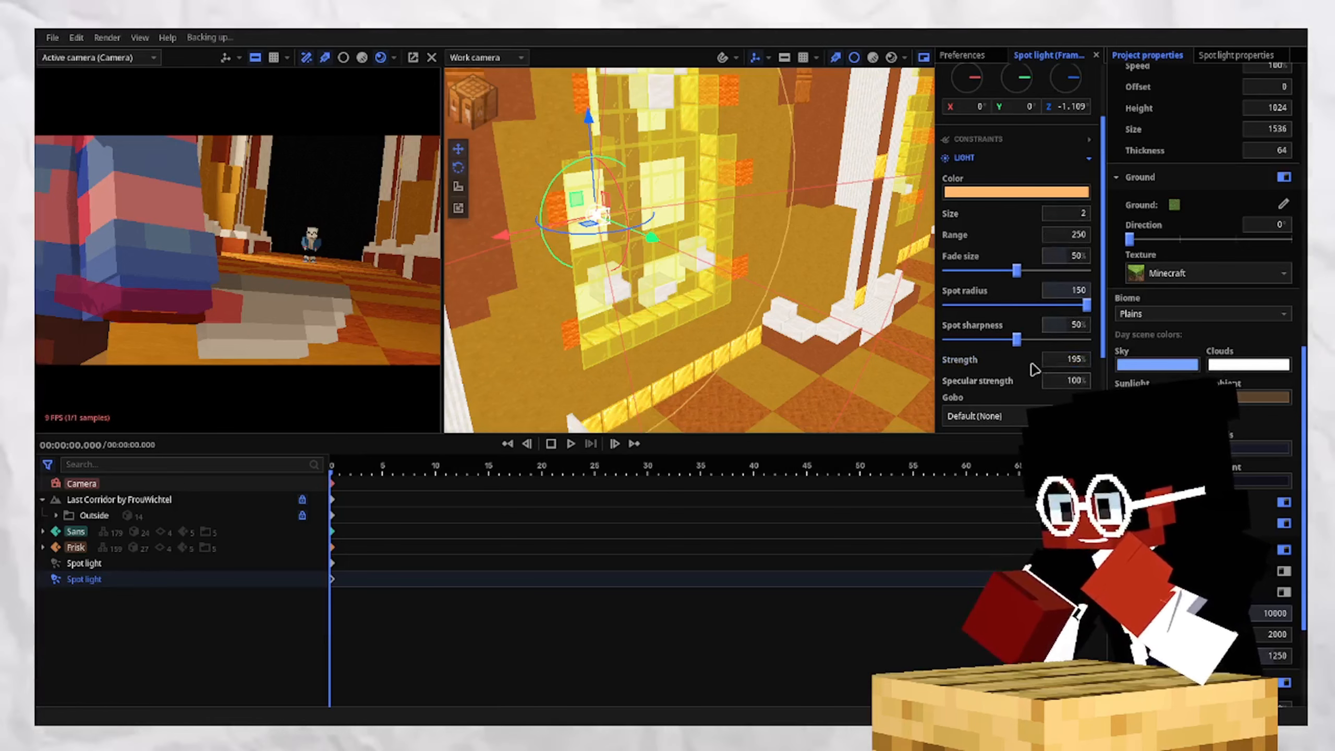
Darken the day scene's ambient color to a very dark brown.
left_click(1266, 397)
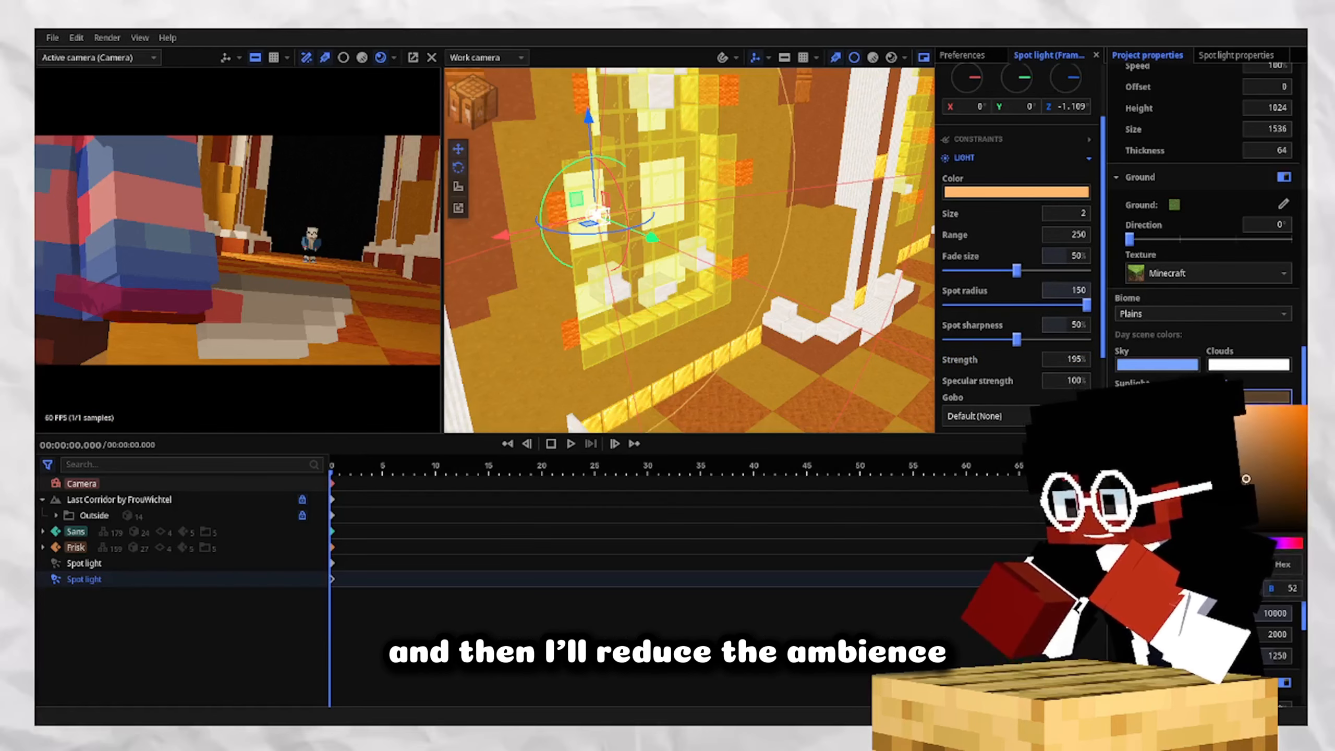
left_click_drag(1253, 468, 1250, 523)
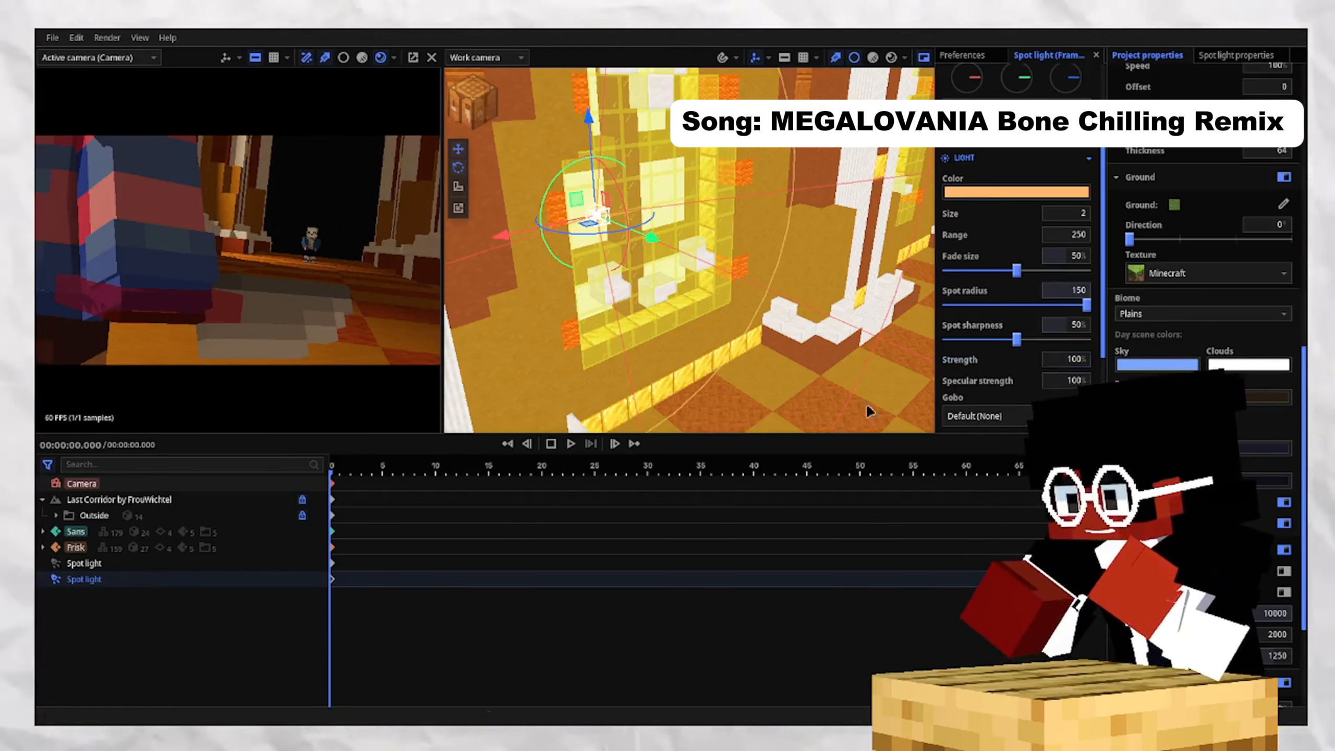
Show the active camera view in shaded mode and reset the rotation of the spot light at the yellow window near Sans.
right_click_drag(707, 326, 707, 326)
key("s")
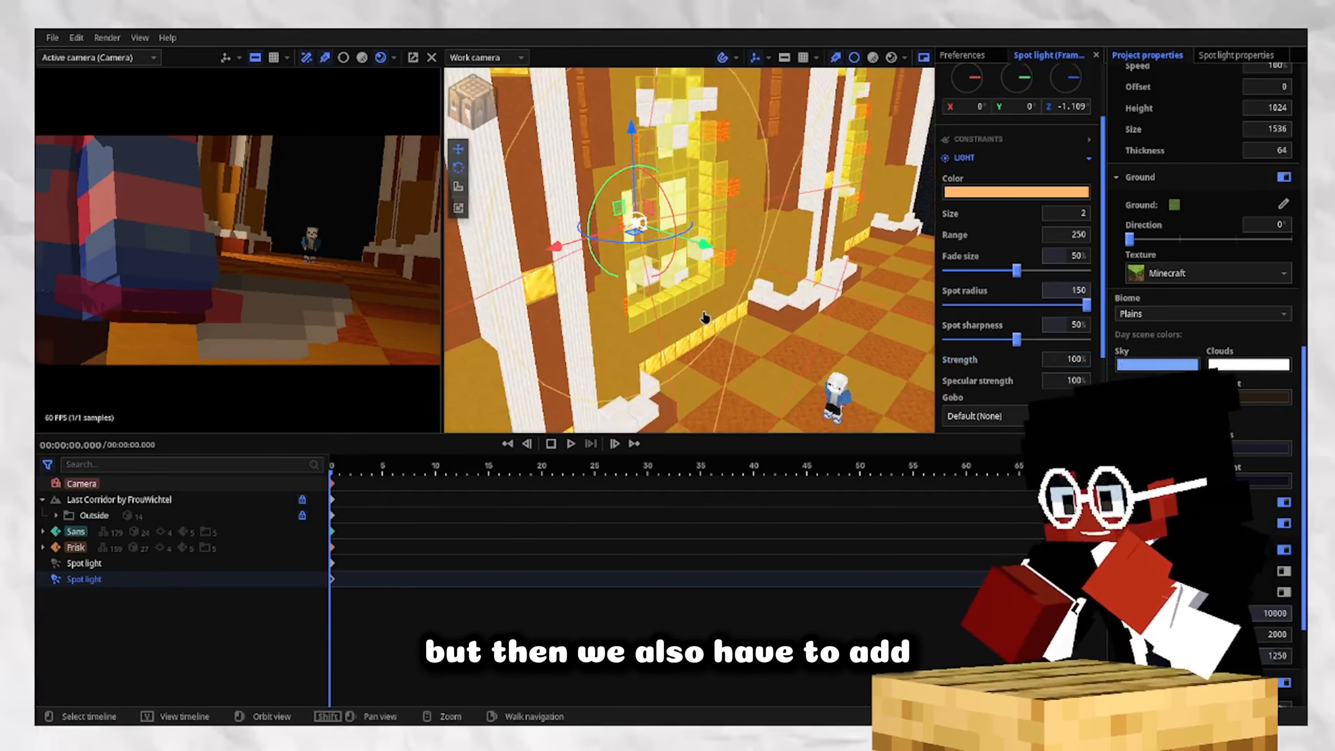
left_click(362, 59)
left_click_drag(590, 239, 757, 222)
key("w")
right_click_drag(757, 247, 681, 203)
key("s")
key("s")
scroll(1061, 205, "up", 3)
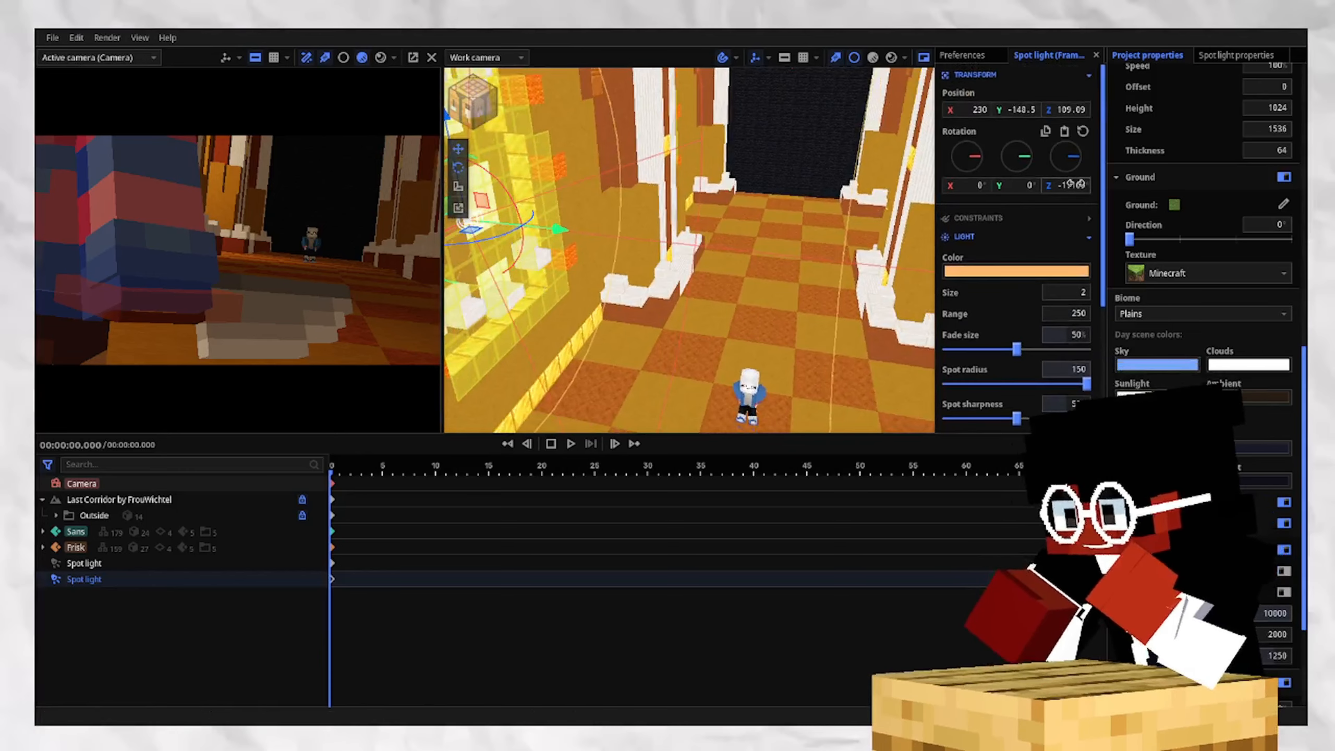
left_click(1084, 132)
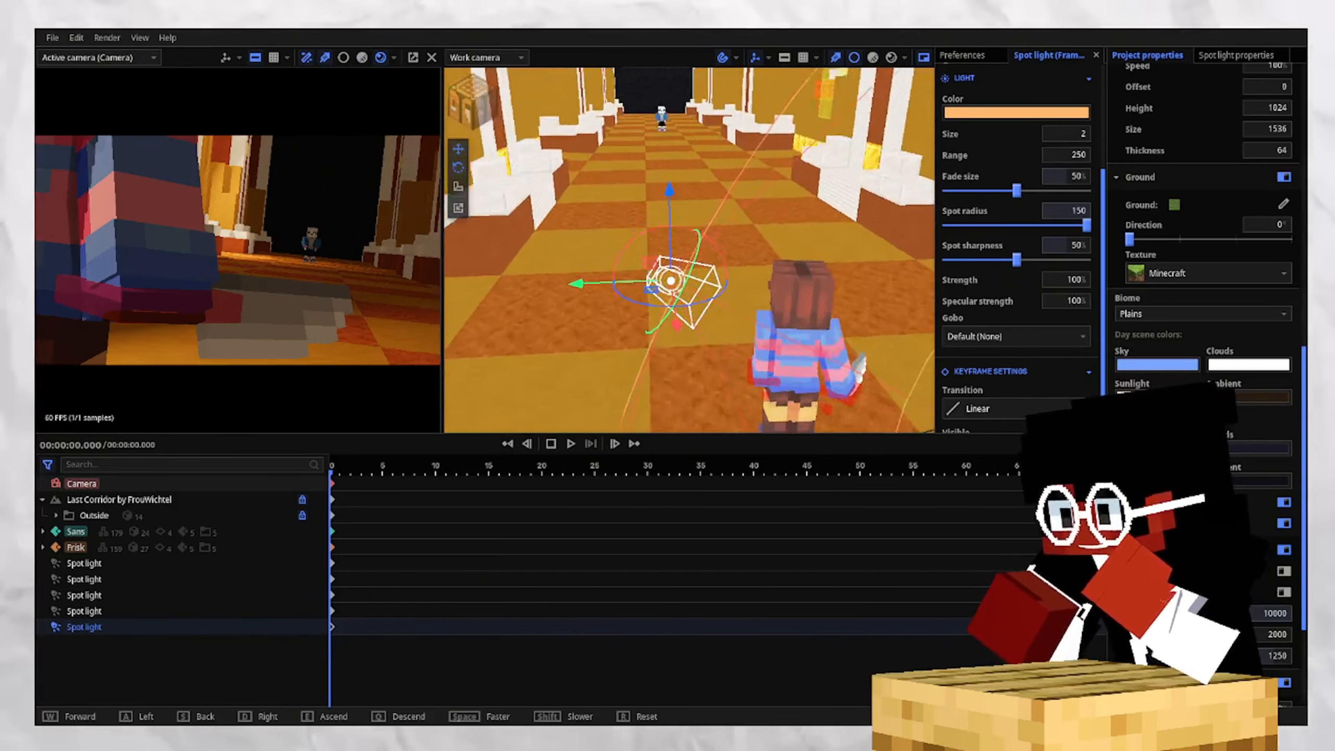
Set Frisk's subsurface radius to 1 and show the active camera view in render mode.
left_click(361, 58)
mouse_move(717, 213)
left_mouse_down()
mouse_move(706, 192)
mouse_move(673, 264)
mouse_move(650, 169)
mouse_move(707, 187)
left_mouse_up()
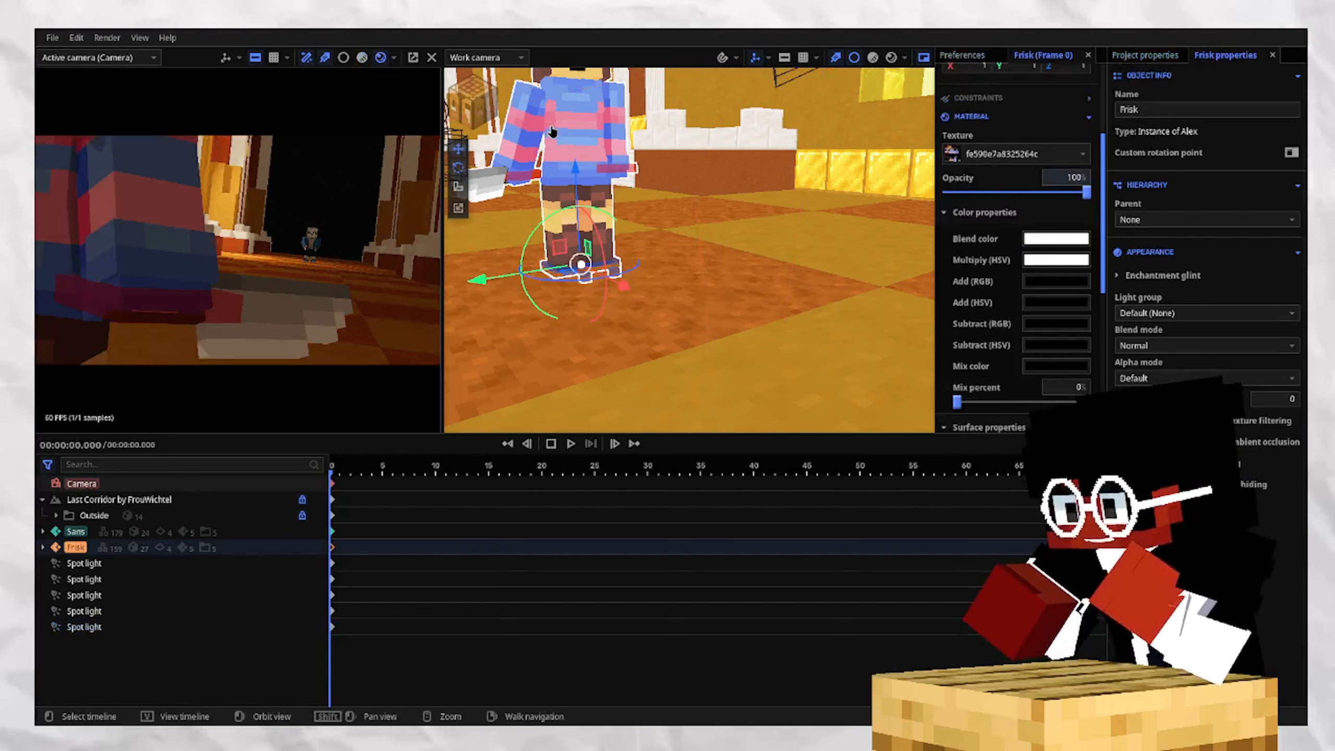
scroll(951, 319, "down", 3)
scroll(953, 319, "down", 3)
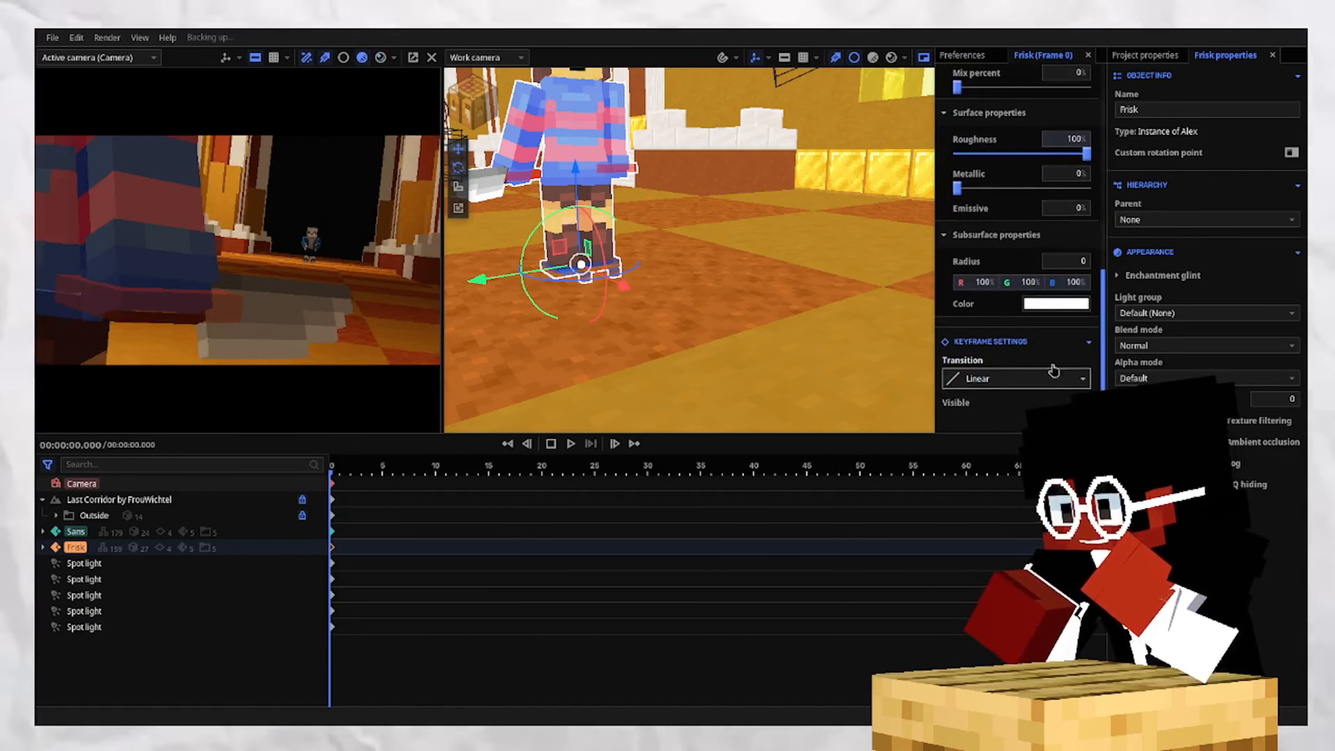
left_click(1063, 262)
type("1")
left_click(1029, 254)
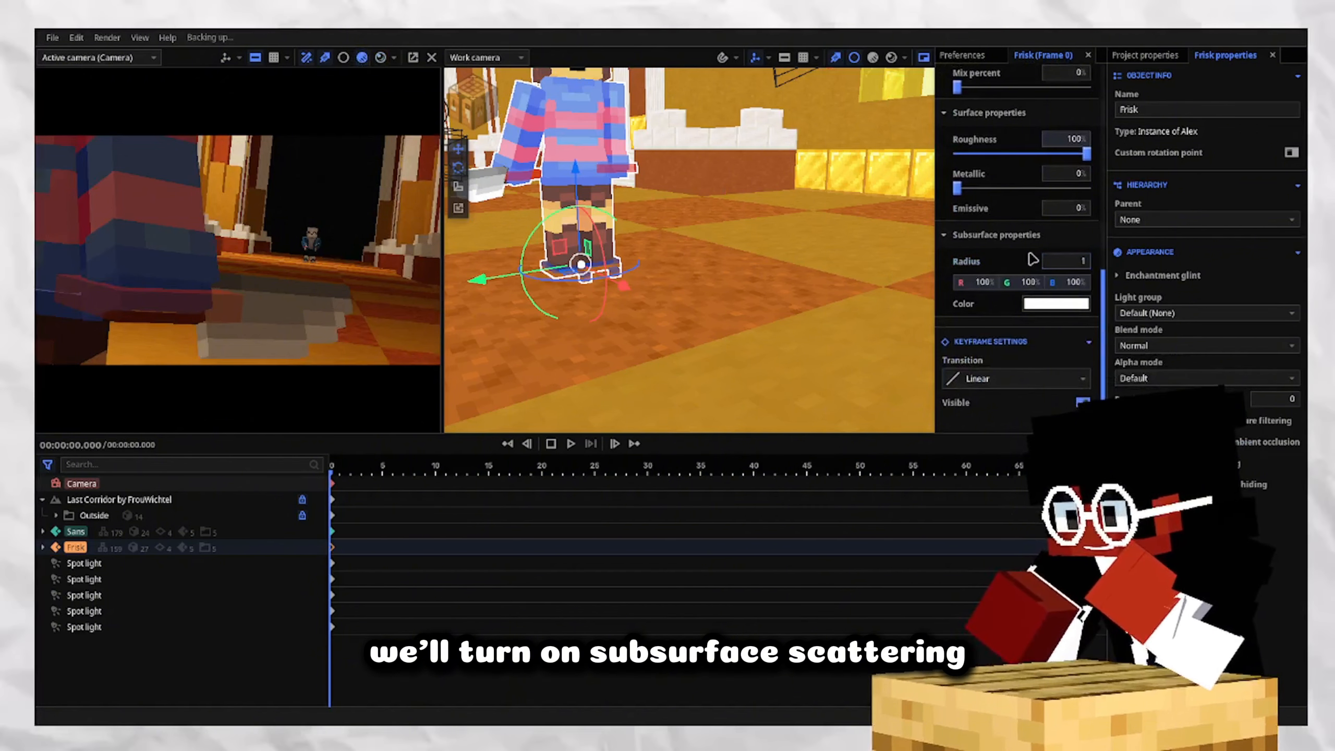
left_click(380, 58)
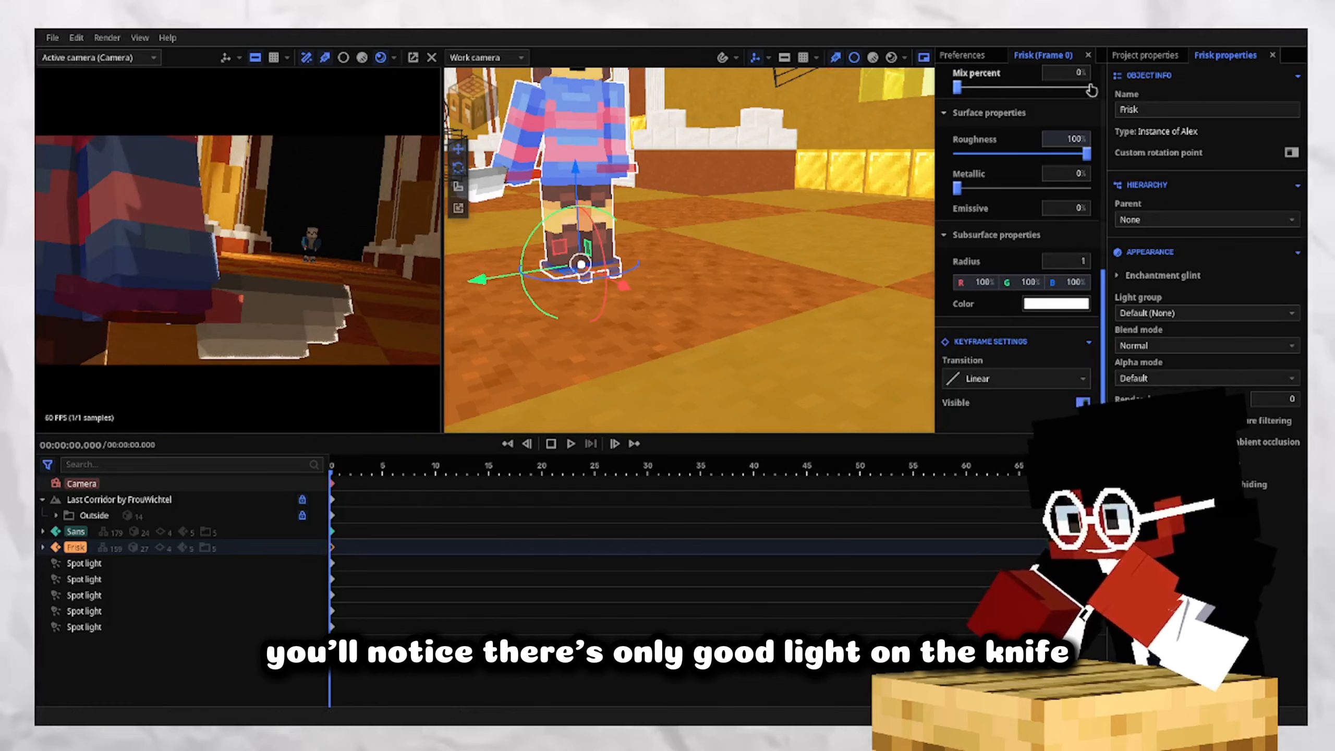
Open the project's render settings and raise the samples to 24.
left_click(1153, 56)
scroll(1177, 348, "down", 10)
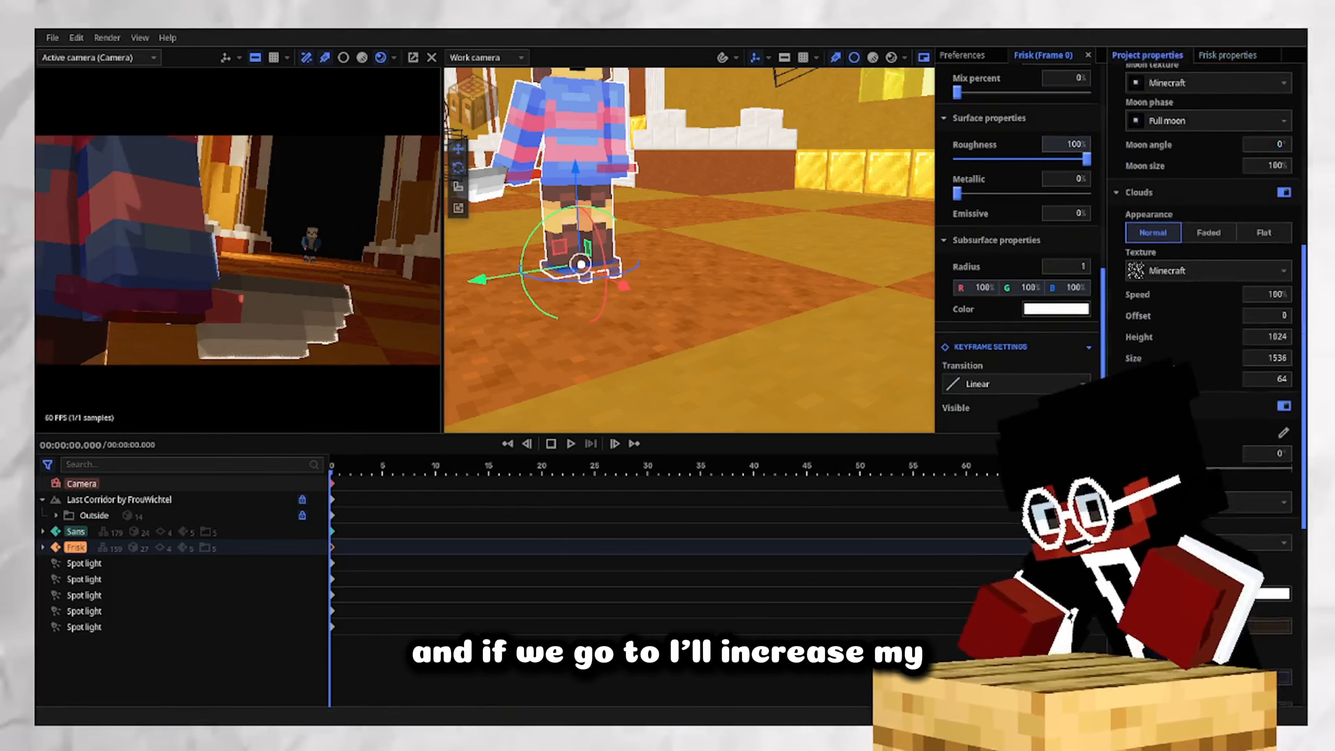
scroll(1265, 185, "up", 5)
left_click(1222, 80)
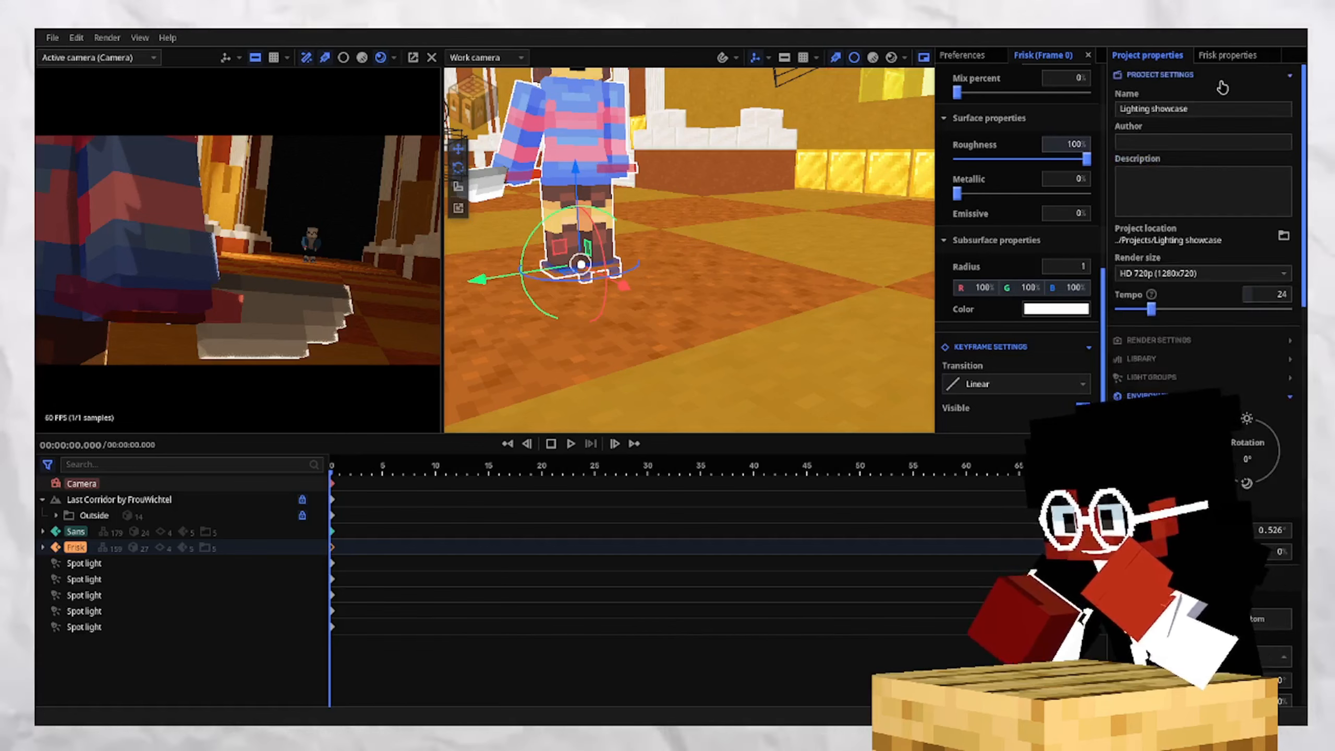
left_click(1222, 80)
left_click(1216, 98)
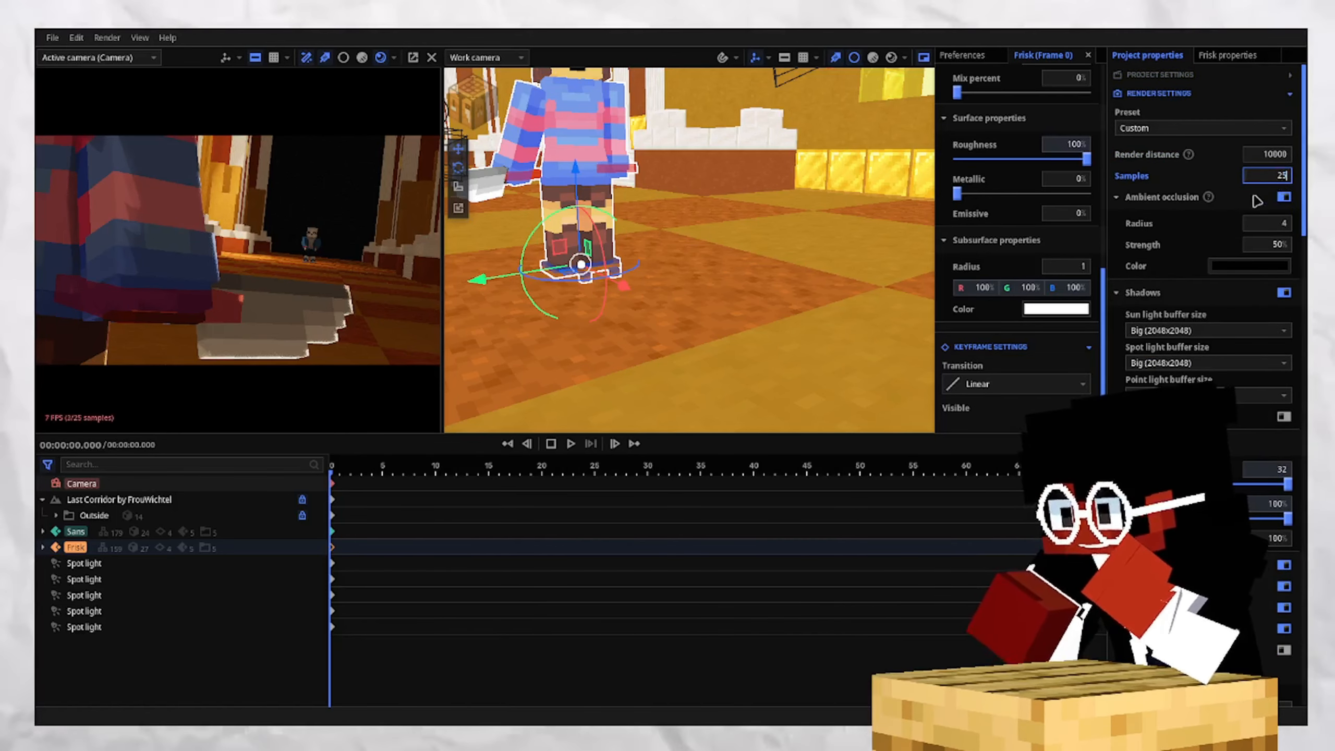
left_click(1227, 191)
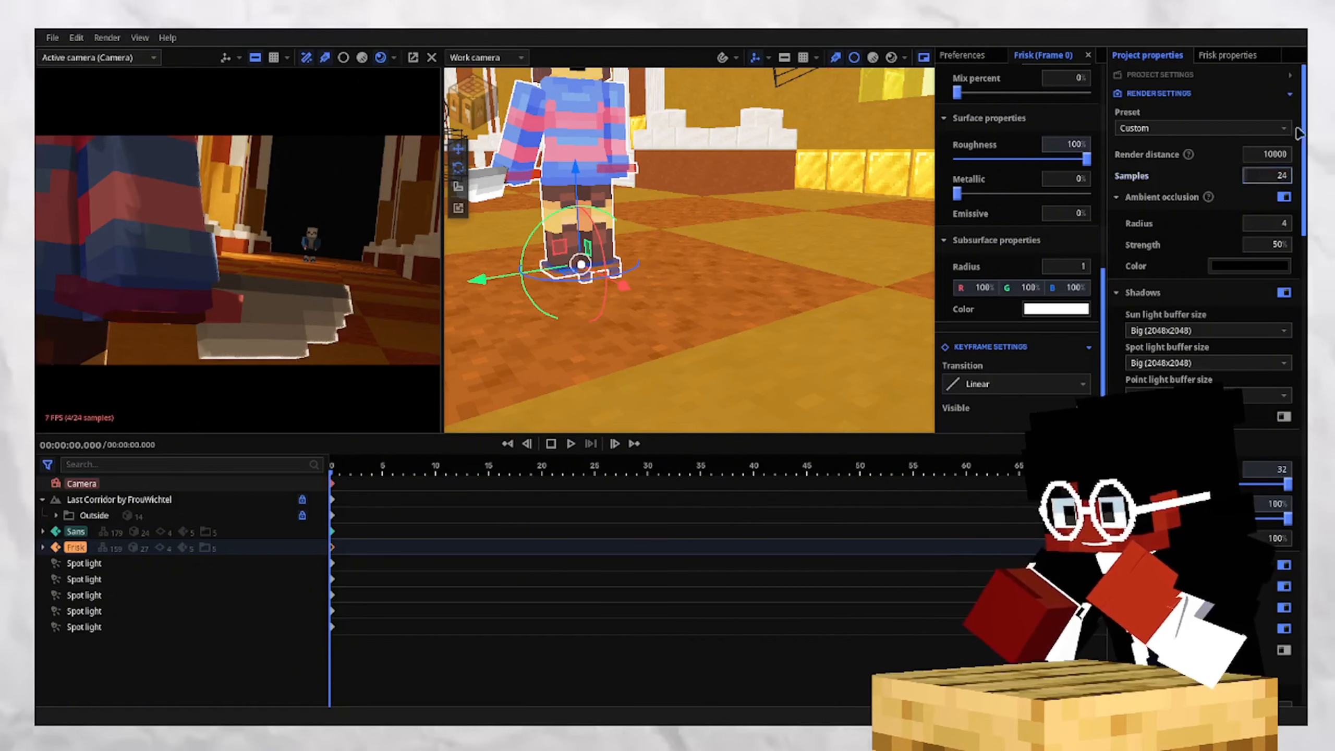
Set the render samples to 1.
left_click(1282, 177)
type("1")
left_click(1208, 200)
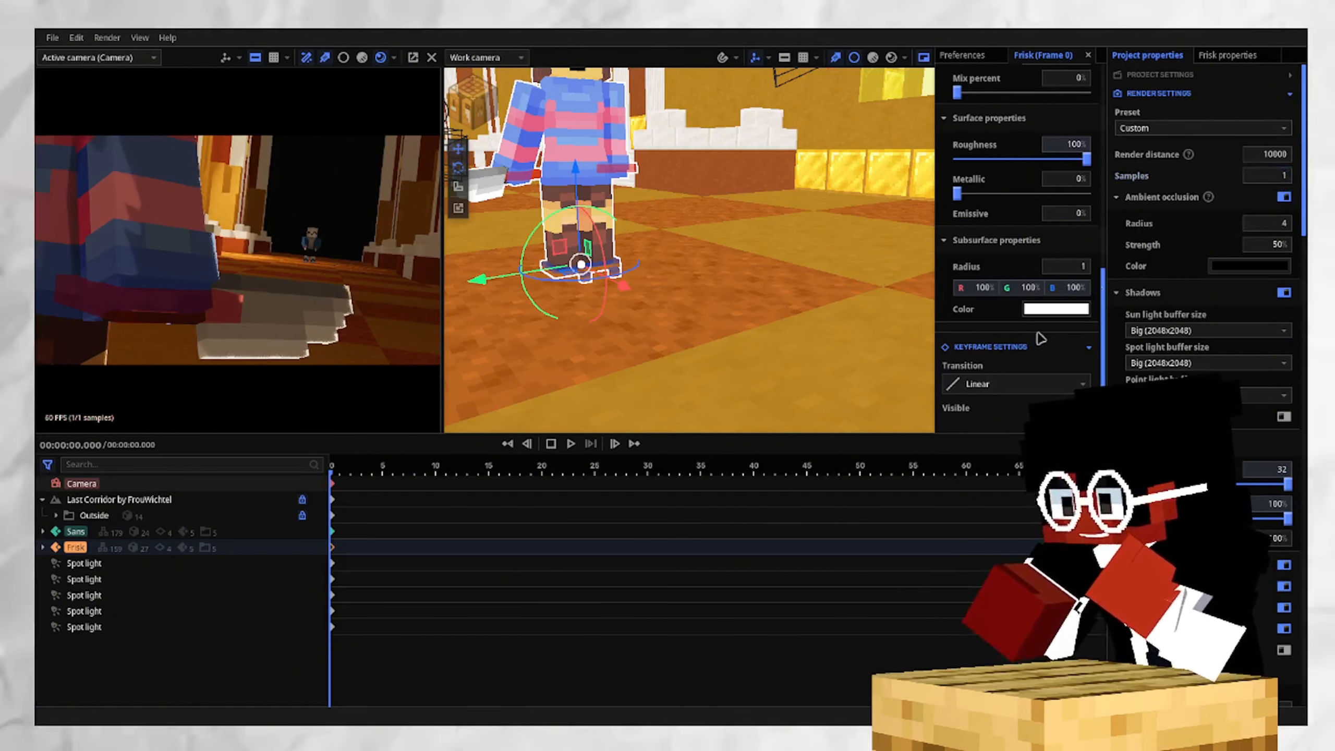
Change Frisk's subsurface color to a muted orange-brown.
right_click_drag(632, 295, 633, 267)
scroll(1039, 341, "down", 1)
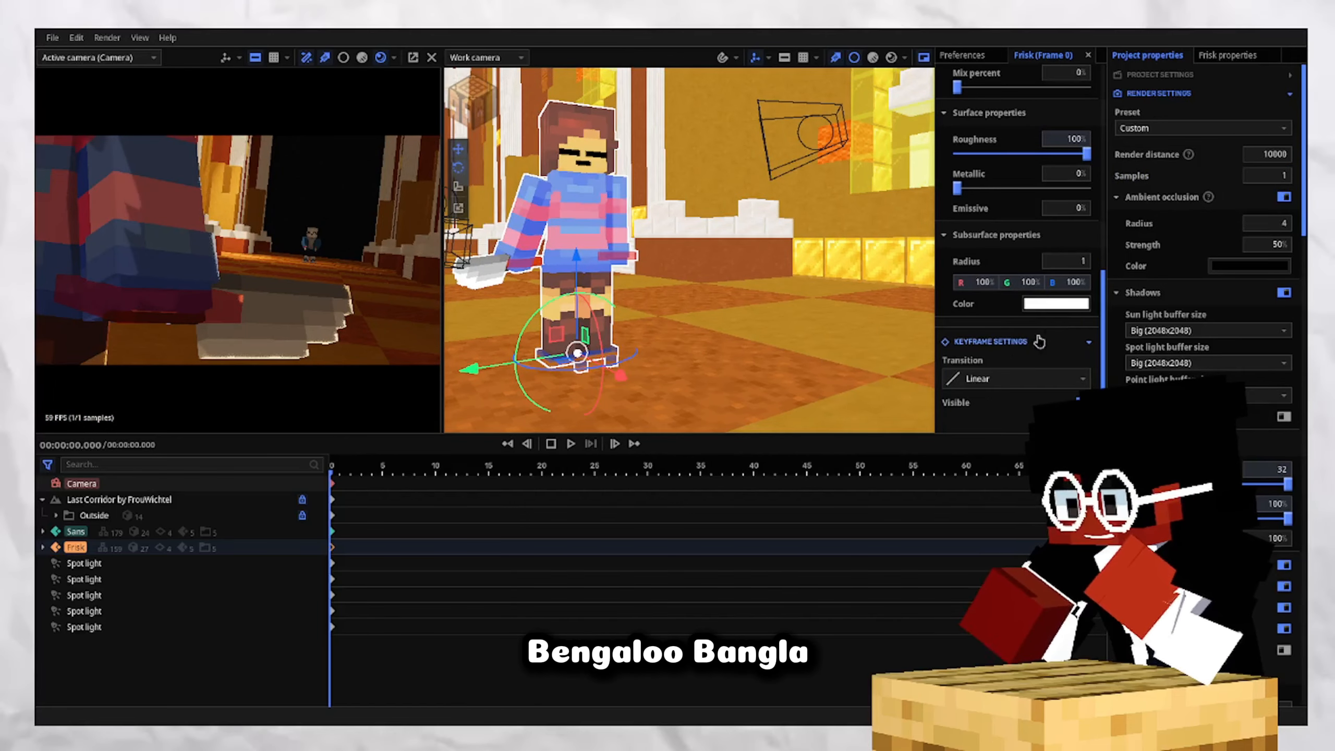
left_click(1064, 310)
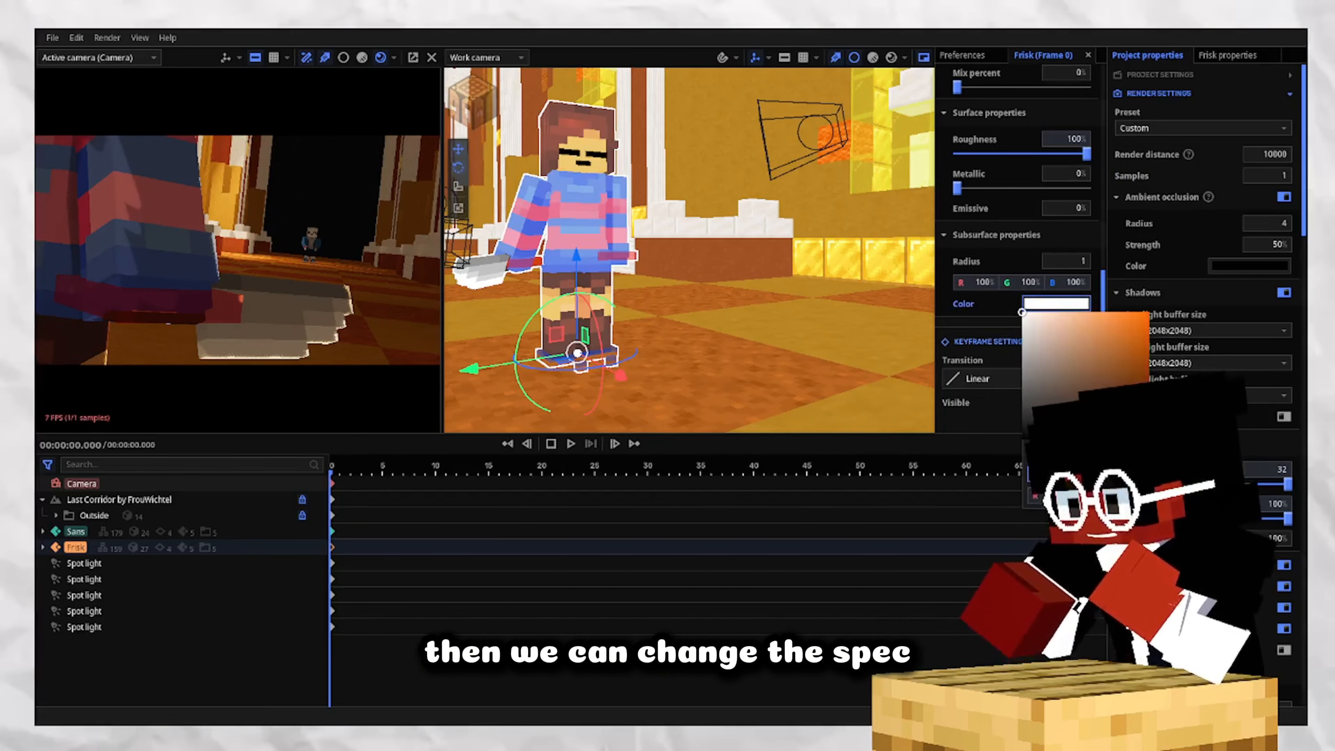
left_click_drag(1032, 451, 1035, 451)
mouse_move(1099, 348)
left_mouse_down()
mouse_move(1114, 308)
mouse_move(1096, 362)
mouse_move(1113, 361)
left_mouse_up()
left_click(1025, 265)
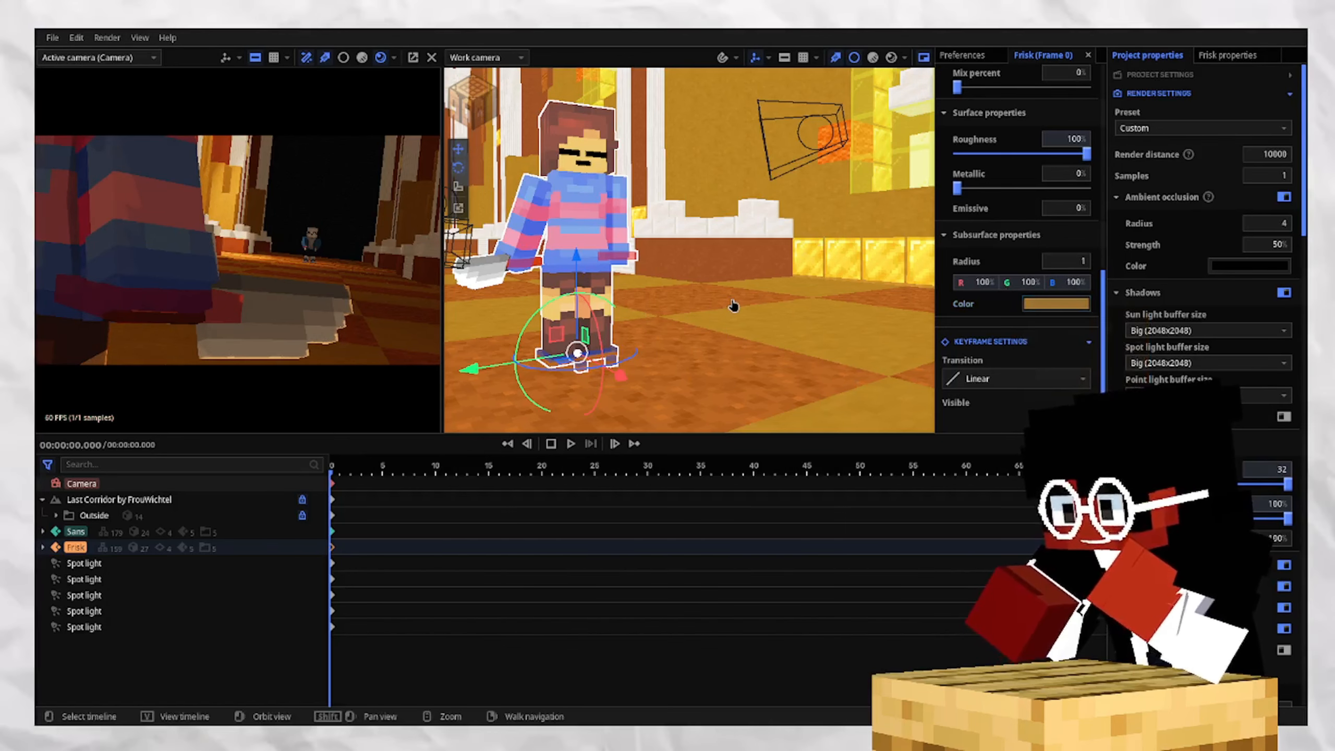
Inspect the spot light near Frisk, clear the selection, and enlarge the active camera view.
right_click_drag(689, 250, 683, 239)
left_click(694, 256)
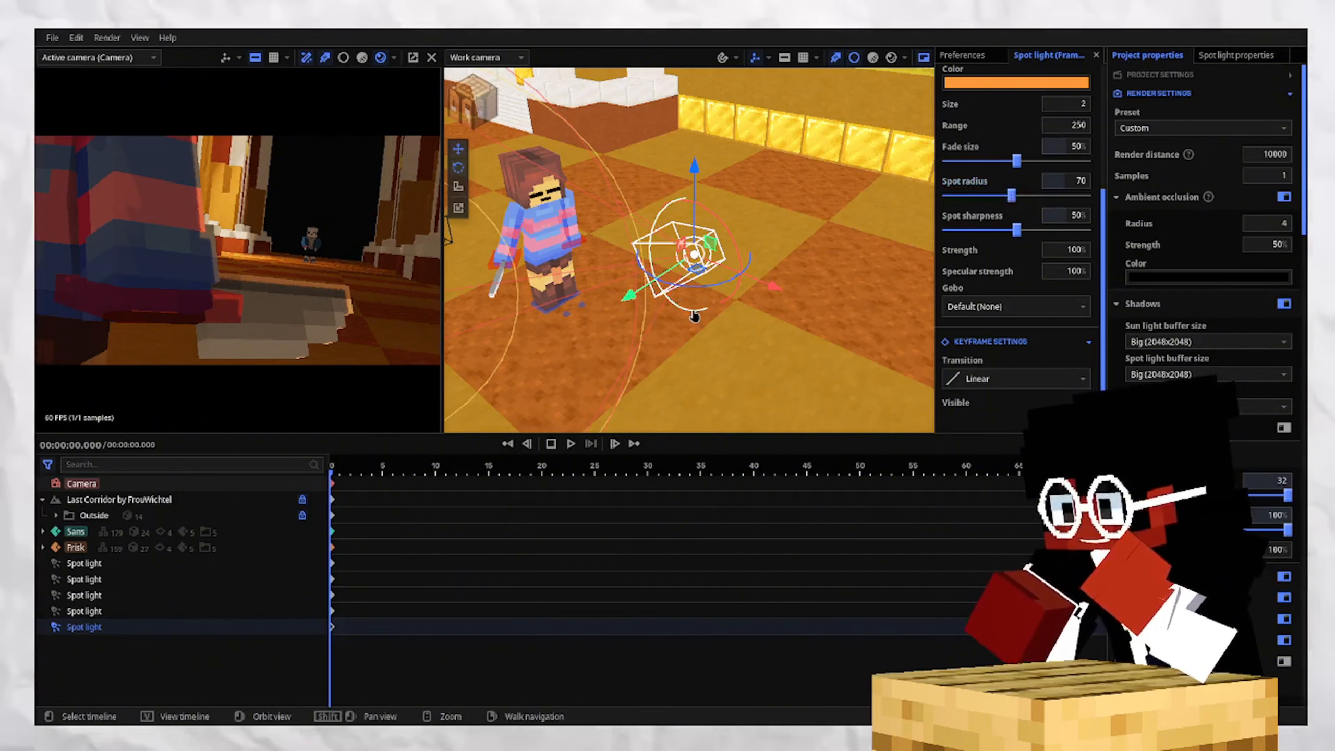
left_click(760, 308)
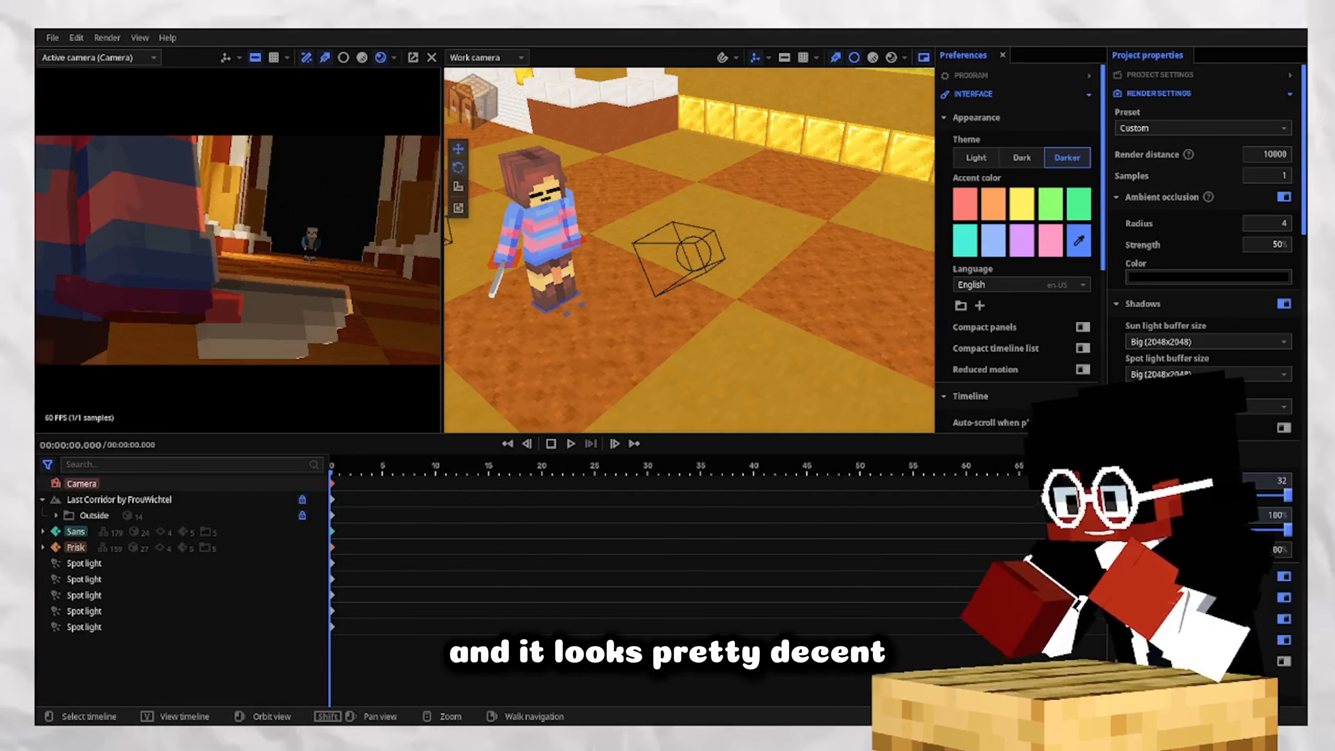
left_click_drag(442, 290, 521, 289)
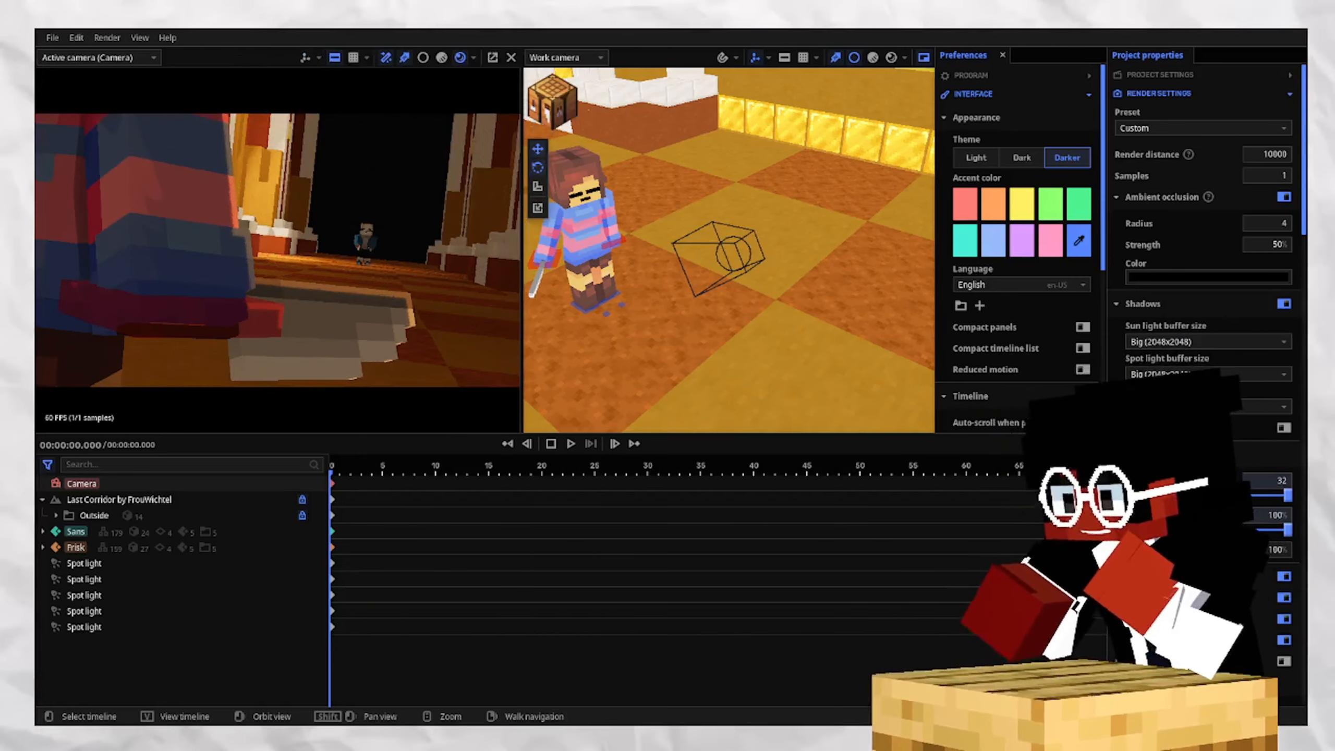
Select Sans and set his subsurface radius to 0.1, then clear the selection.
key("w")
right_click_drag(704, 289, 703, 289)
left_click(703, 290)
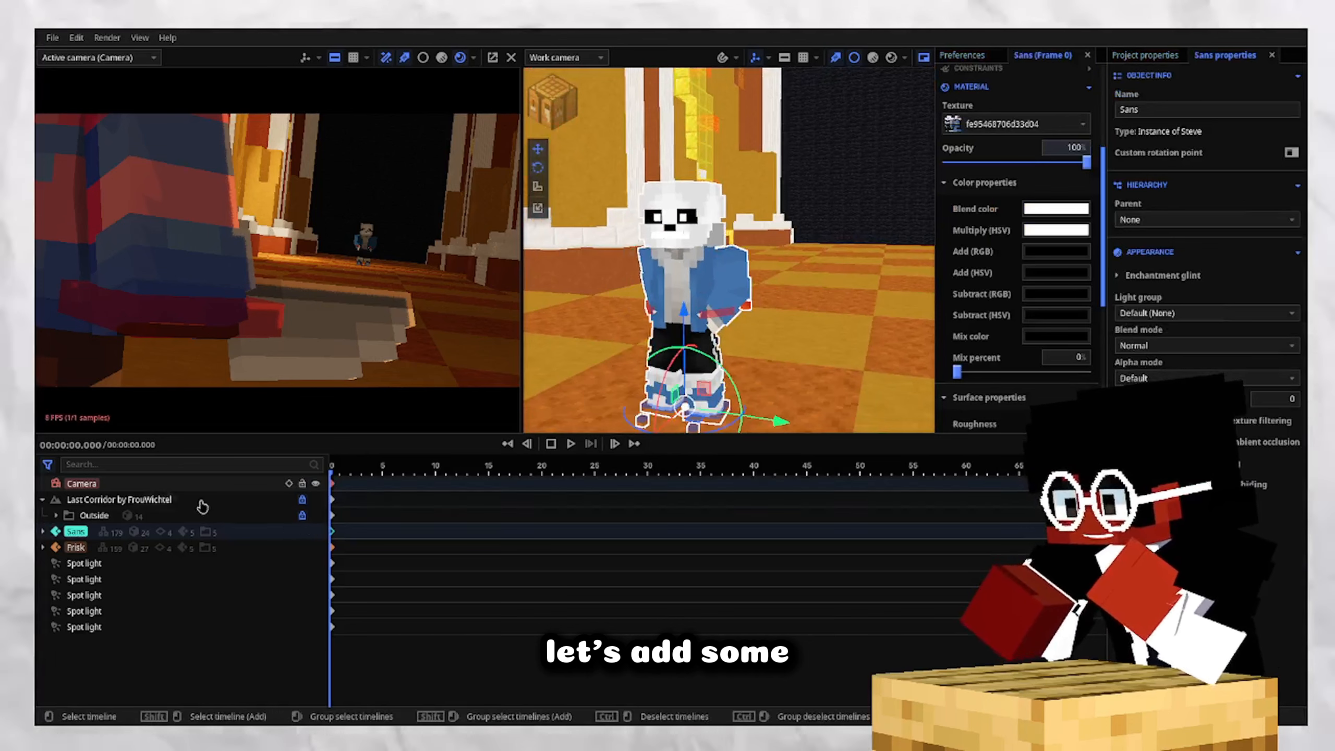
left_click(441, 57)
scroll(1022, 298, "down", 5)
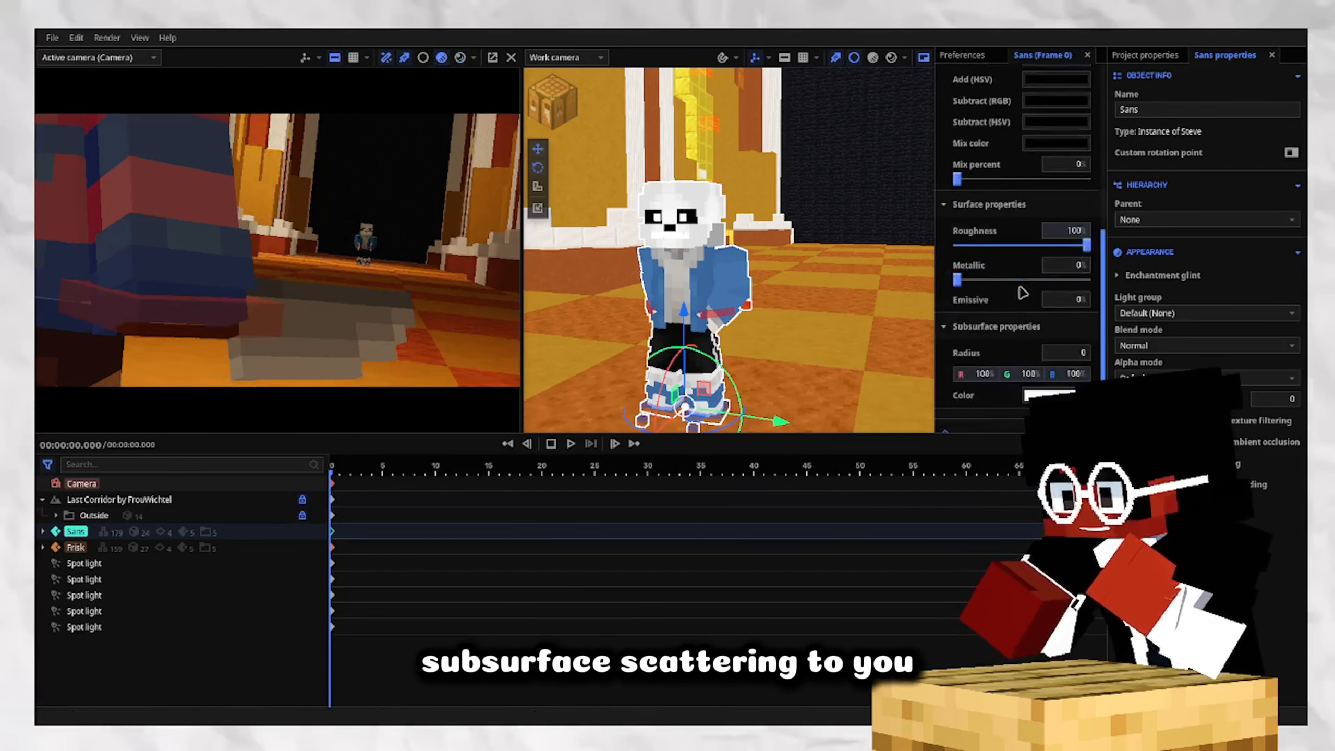
left_click(1067, 261)
type("1")
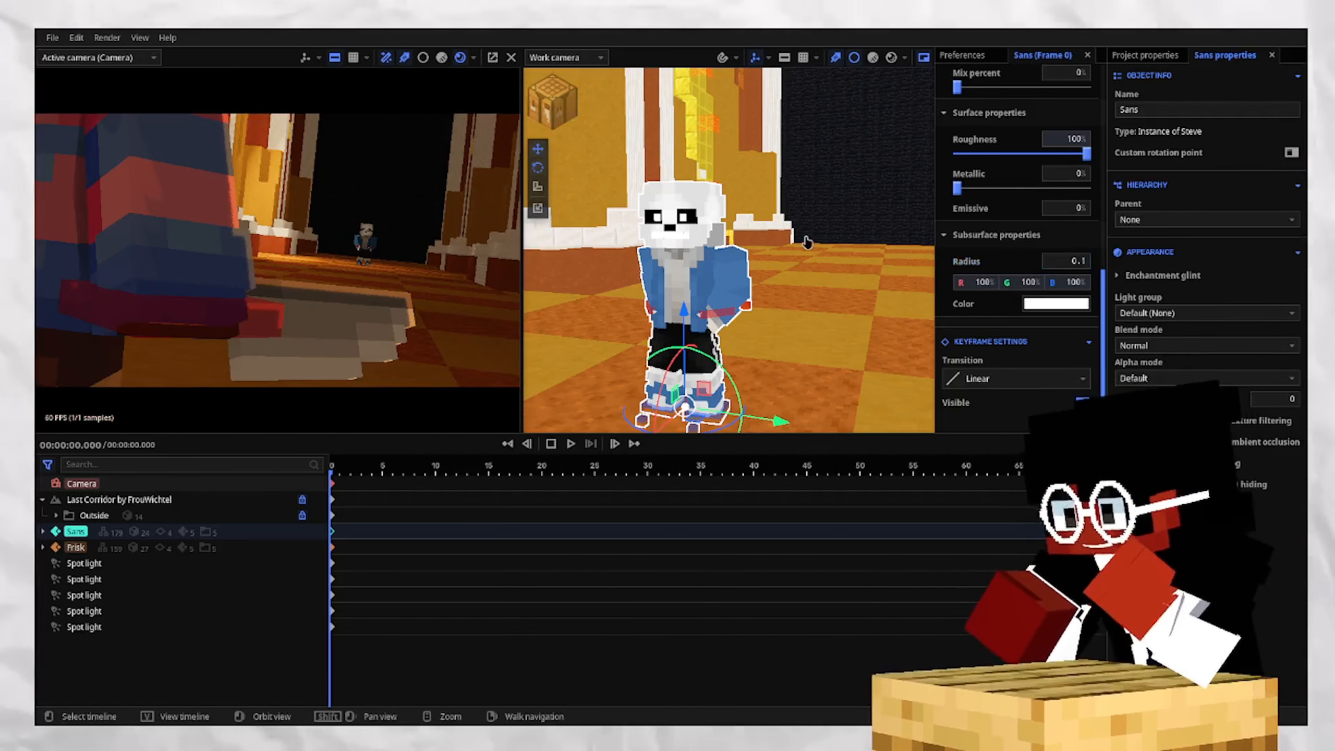
left_click(806, 241)
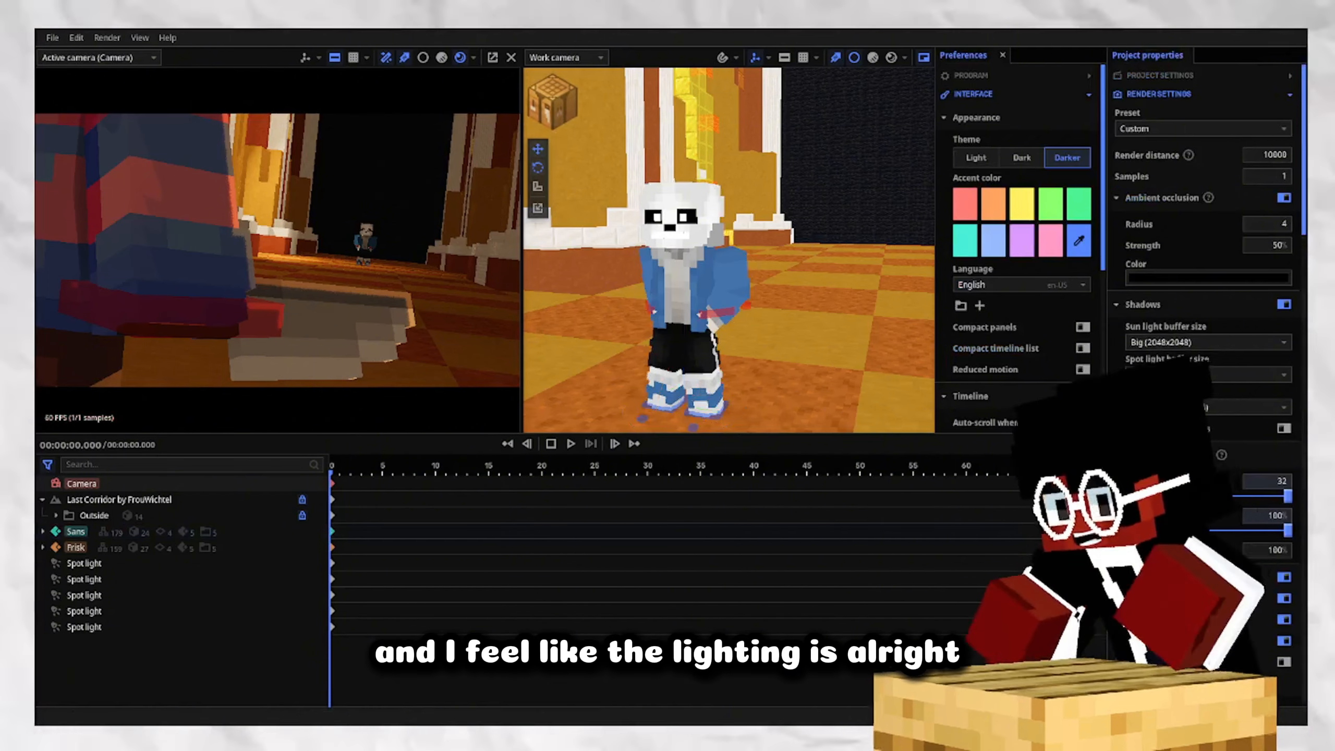
Show the work camera view in shaded mode and compare the active camera's lighting between shaded and render mode.
left_click(442, 57)
key("s")
right_click_drag(657, 221, 657, 222)
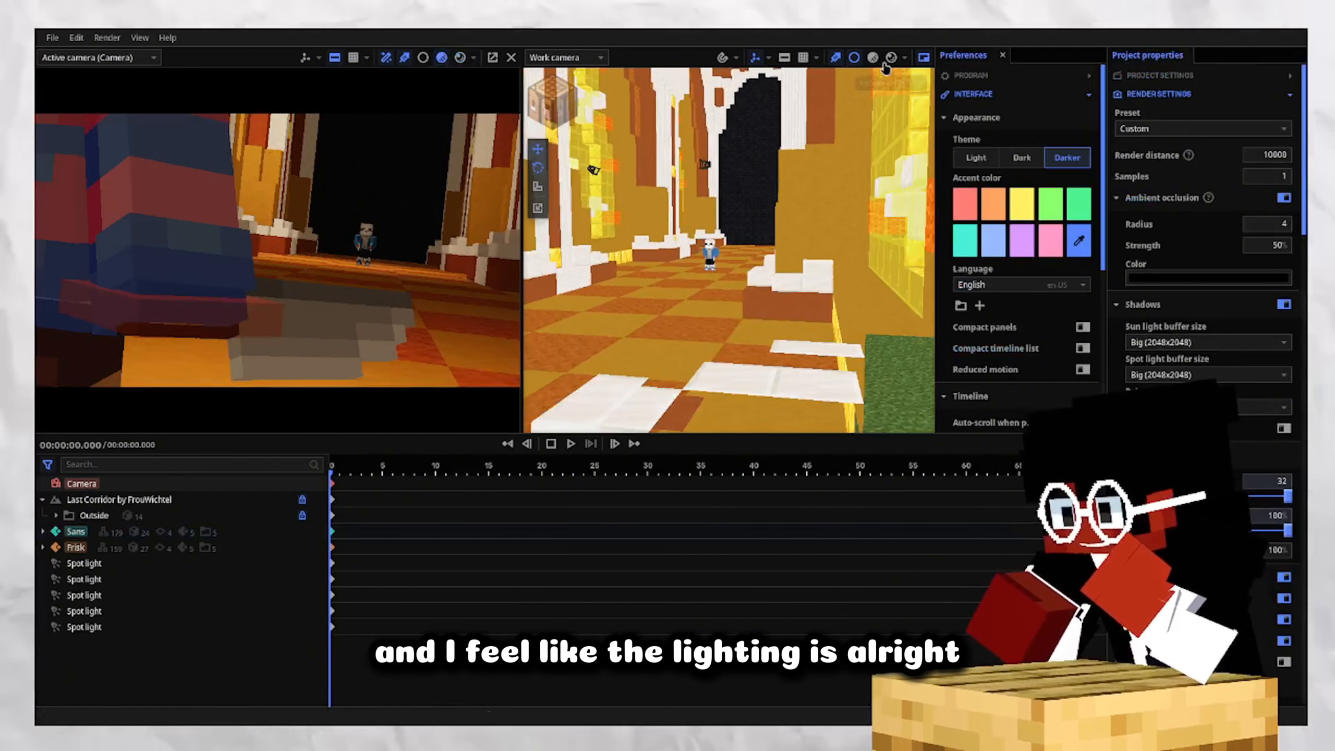
left_click(873, 57)
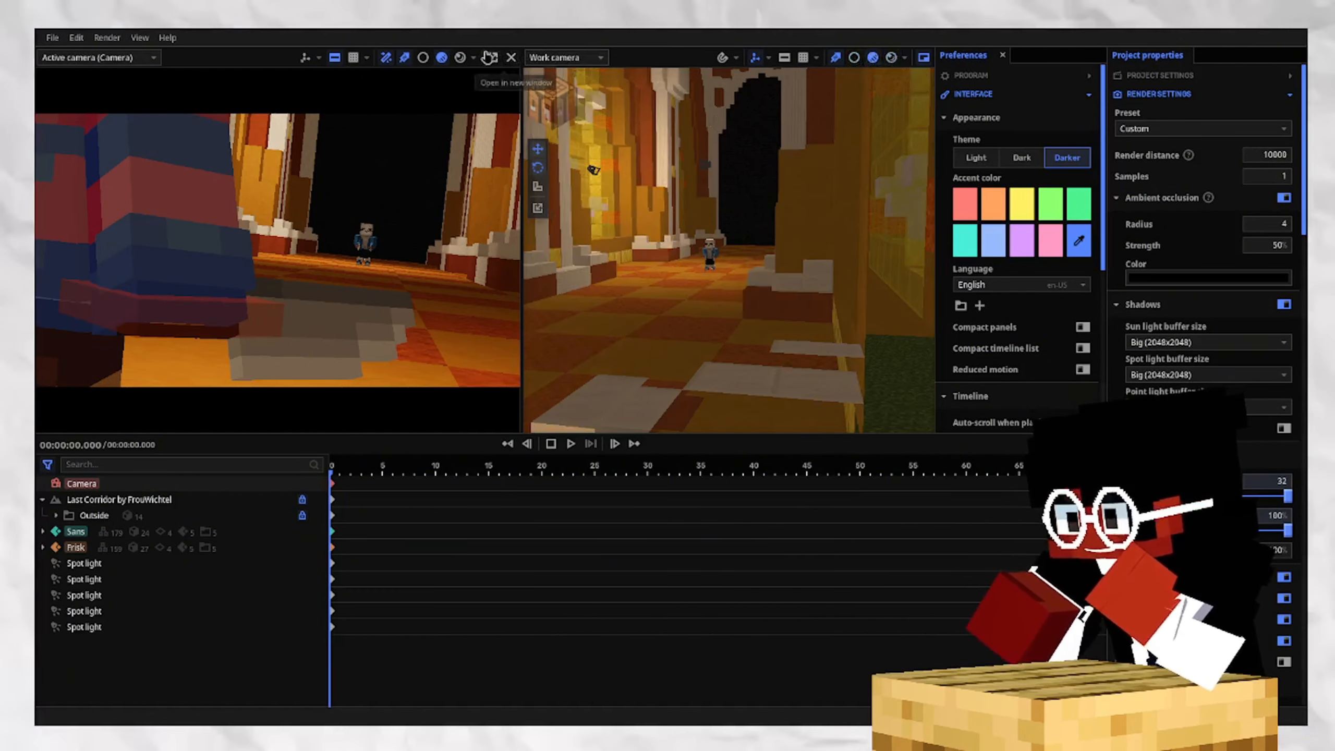
left_click(460, 57)
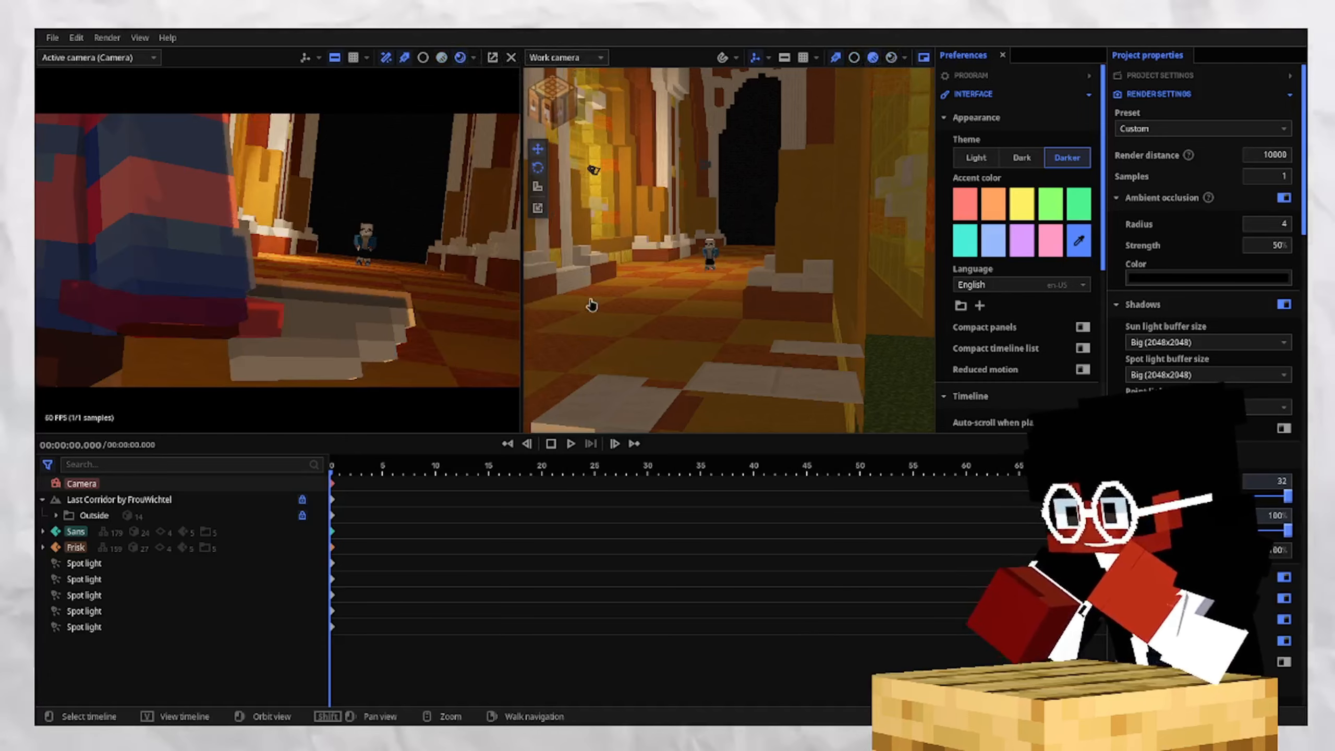
right_click_drag(592, 305, 590, 375)
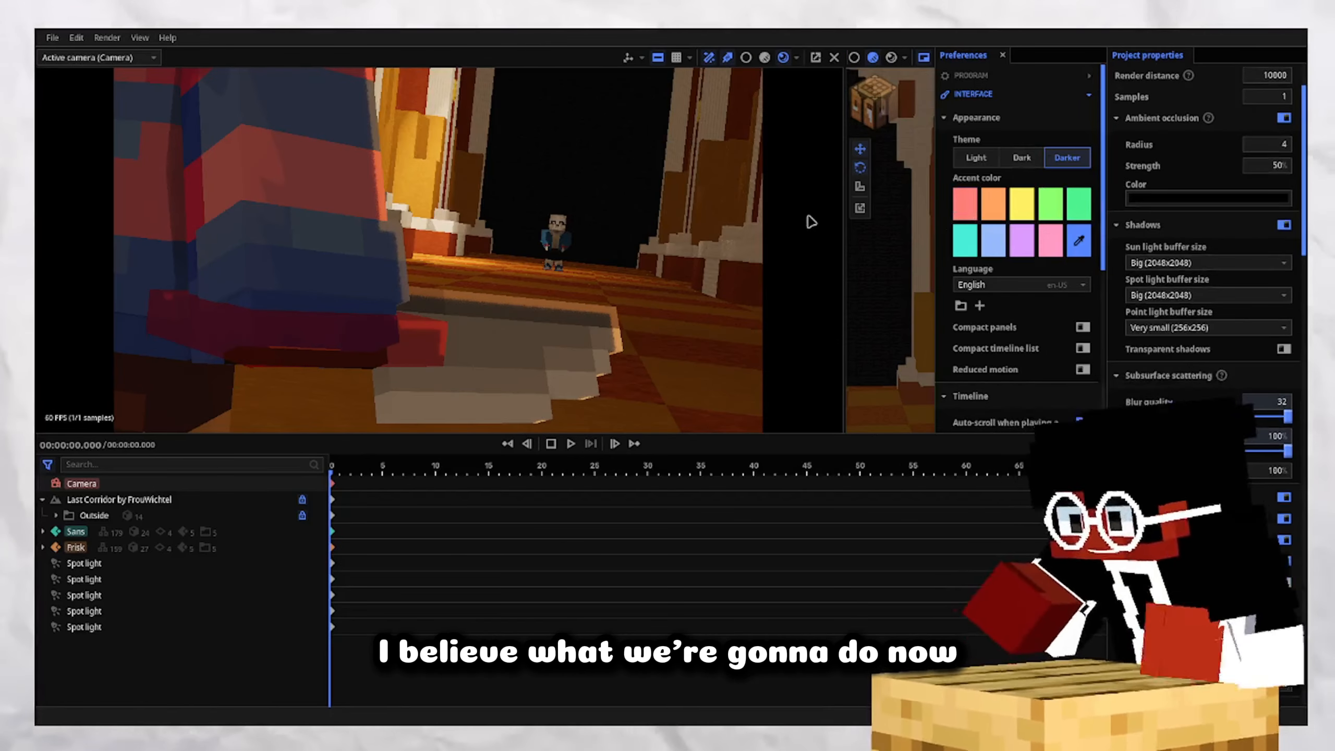
Switch the active camera view to shaded mode, select the camera and set its exposure to 1.24.
left_click(764, 58)
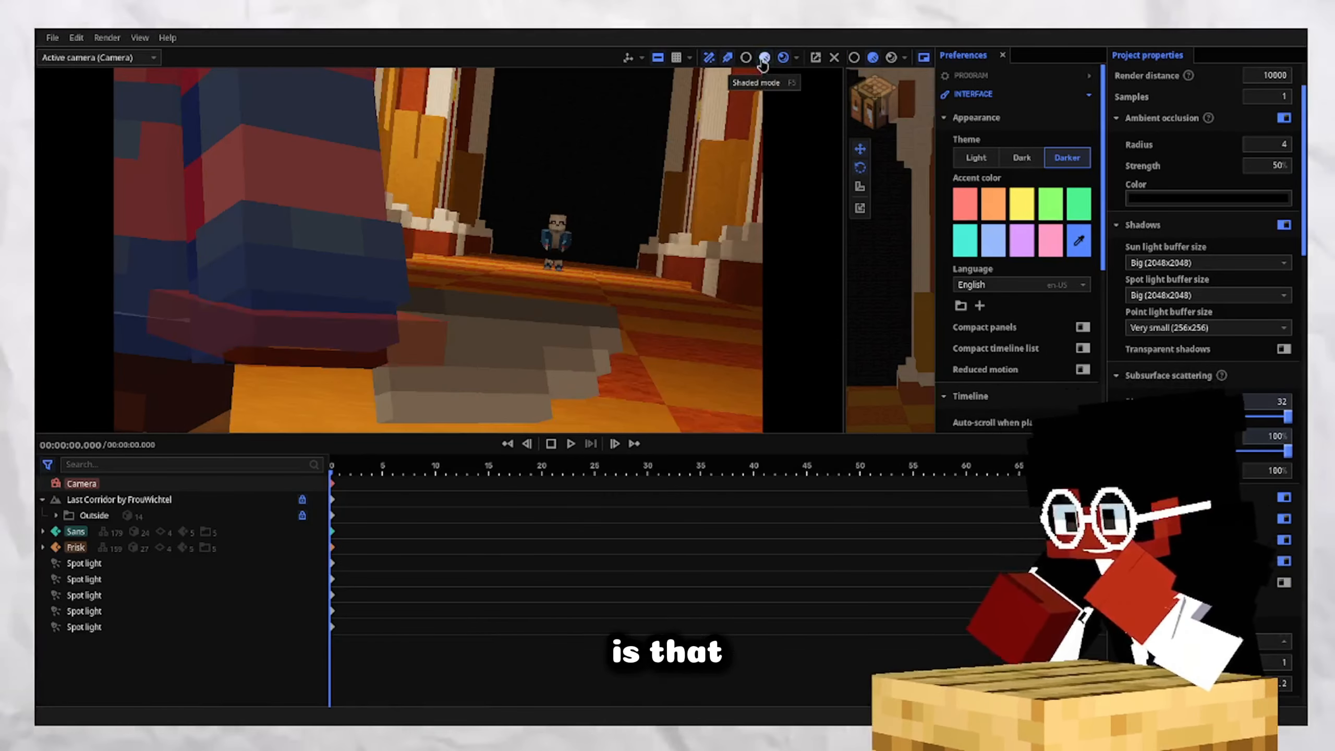
left_click_drag(845, 228, 676, 242)
left_click(200, 483)
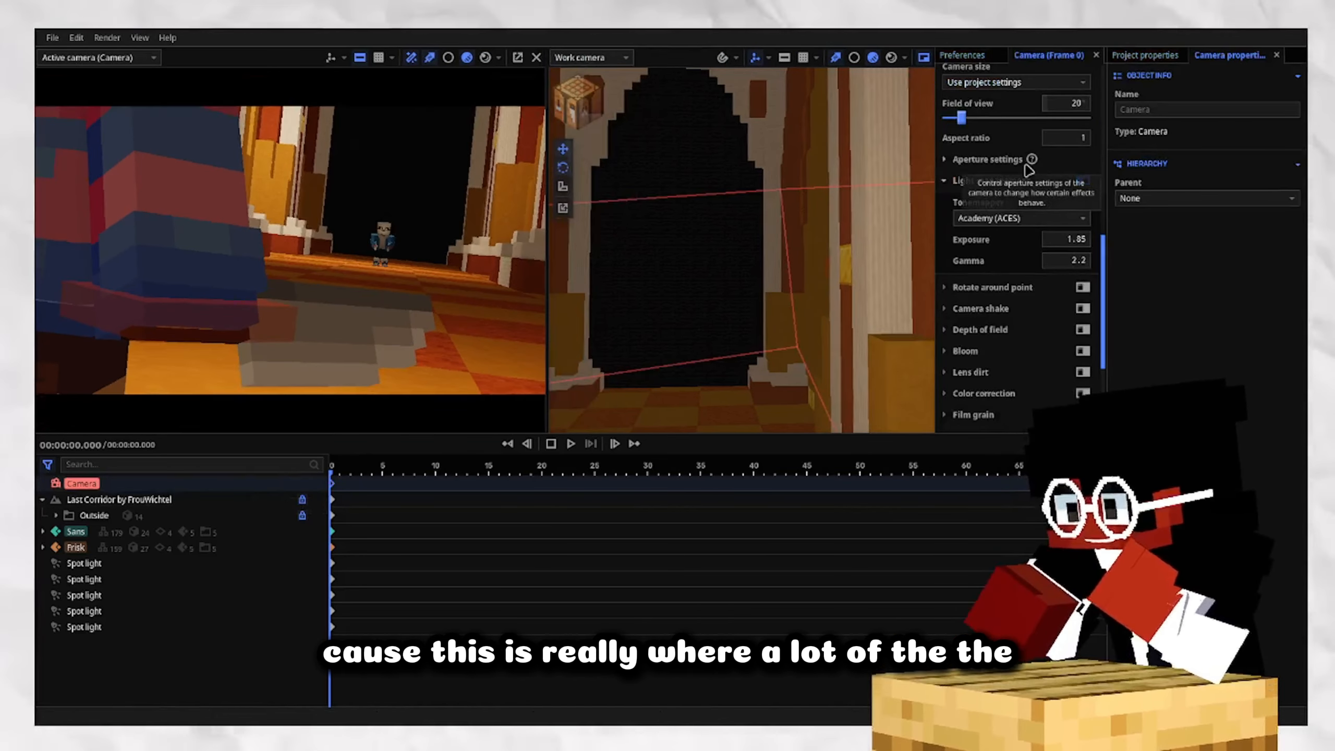
scroll(1029, 171, "up", 2)
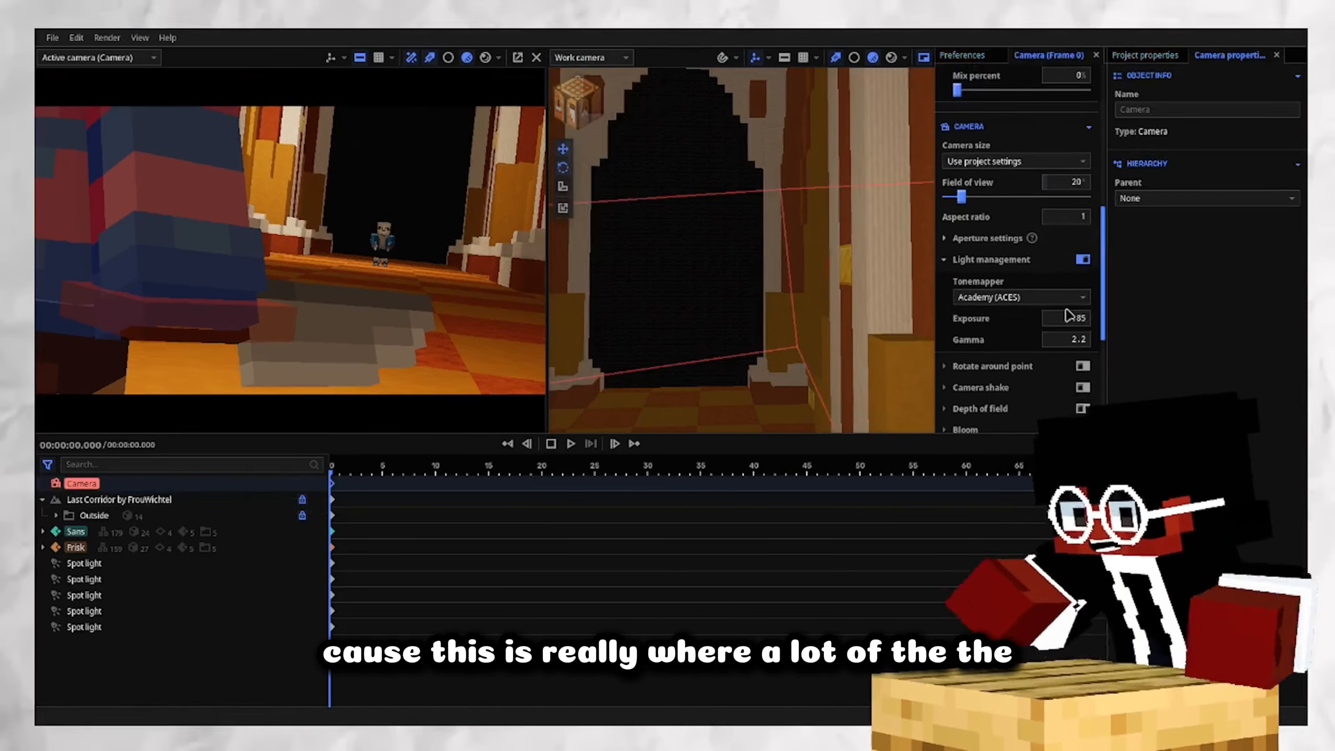
mouse_move(1068, 317)
left_mouse_down()
mouse_move(1091, 317)
mouse_move(1063, 317)
left_mouse_up()
scroll(988, 263, "down", 7)
scroll(976, 226, "up", 2)
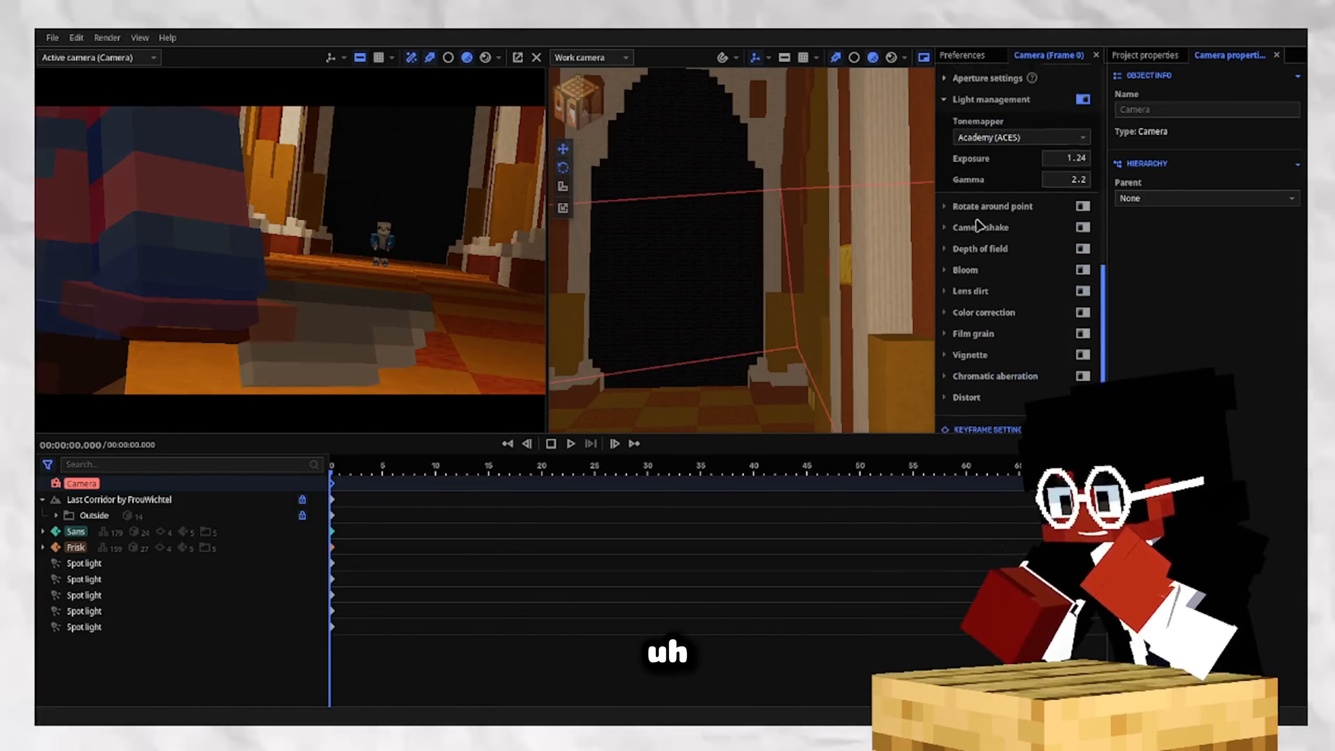
Set the camera's gamma to 1.85 and exposure to 1.81, with the active camera view in render mode.
mouse_move(1066, 181)
left_mouse_down()
mouse_move(1130, 181)
mouse_move(1046, 181)
mouse_move(1080, 181)
mouse_move(1062, 181)
left_mouse_up()
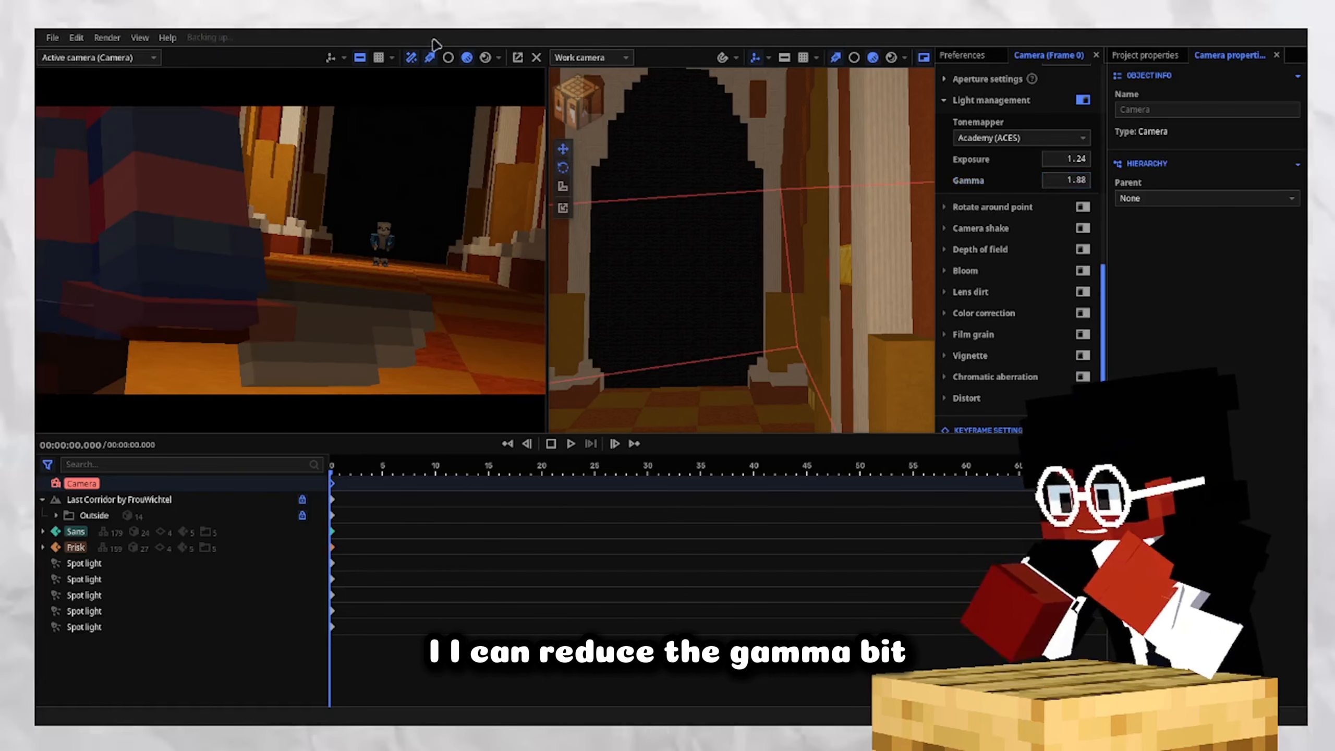
left_click(485, 57)
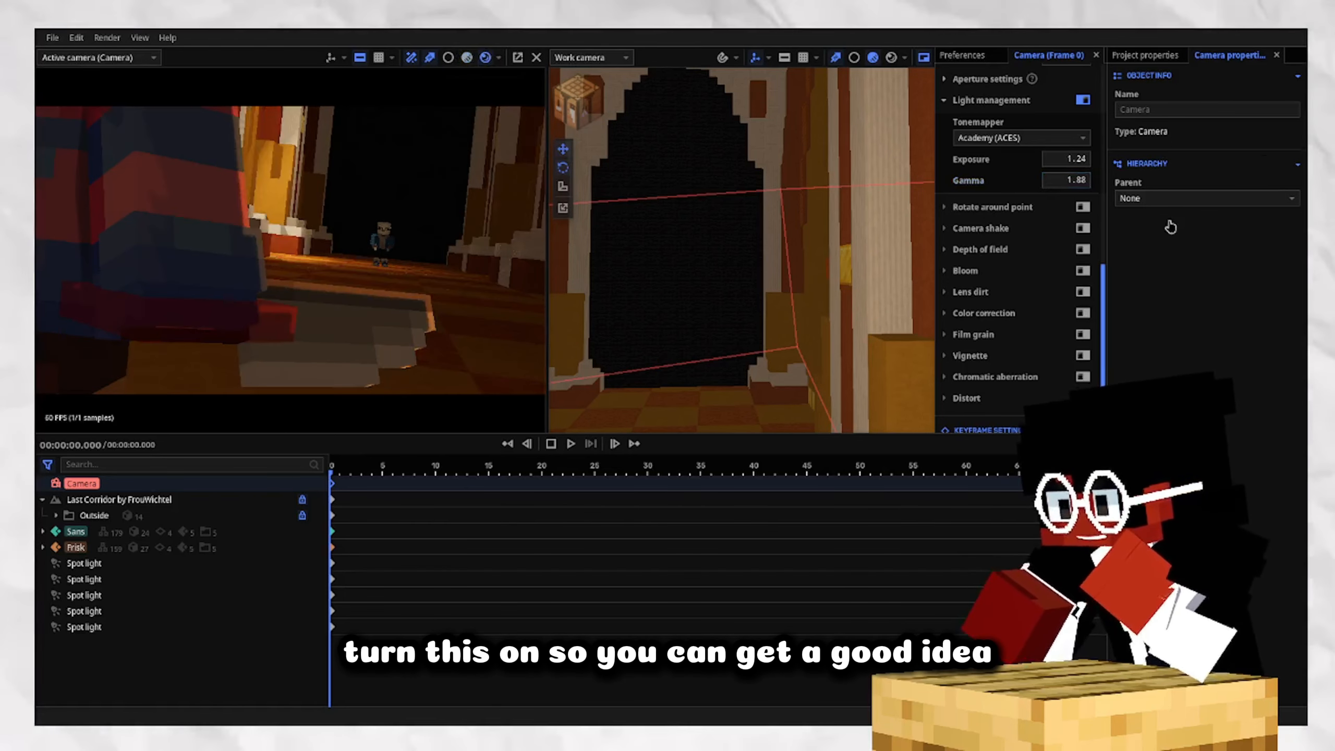
left_click_drag(1067, 180, 1080, 160)
Enable the camera's color correction, expand its settings, and enlarge the active camera view.
scroll(1082, 168, "down", 3)
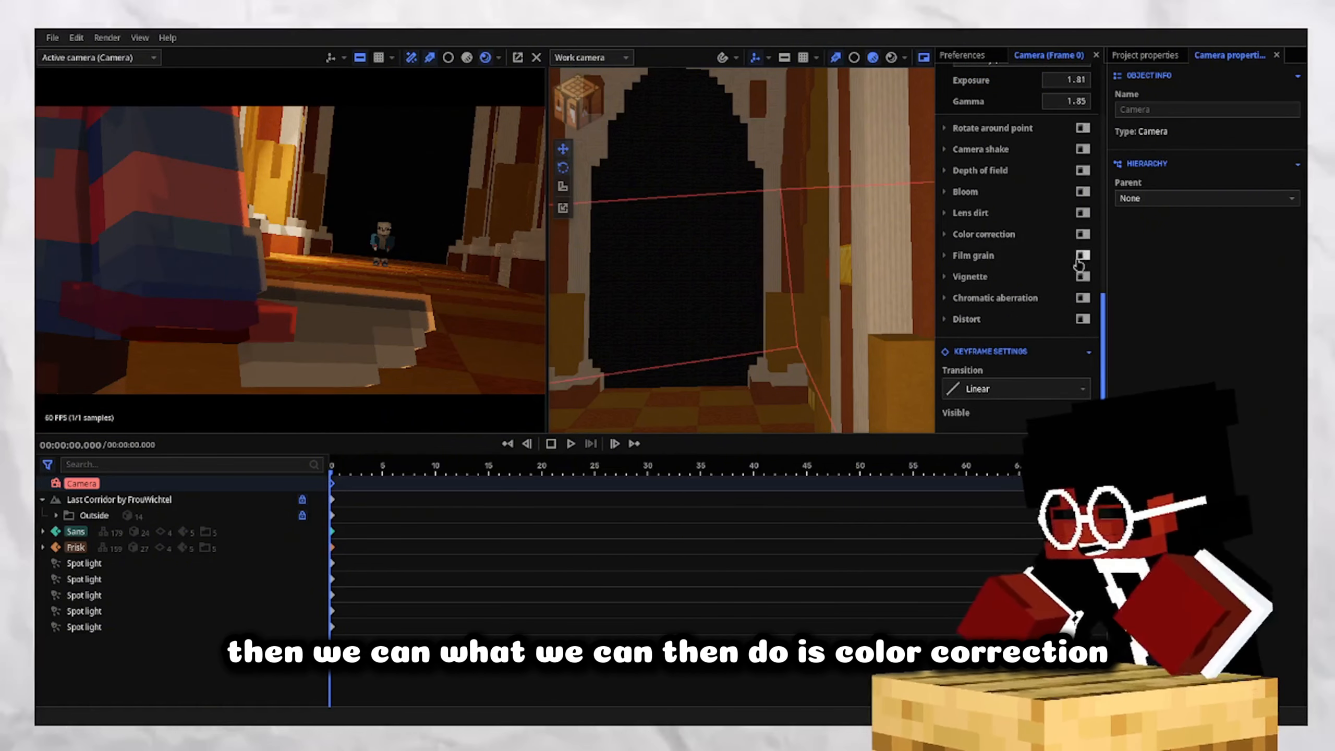
left_click(1083, 235)
left_click(999, 234)
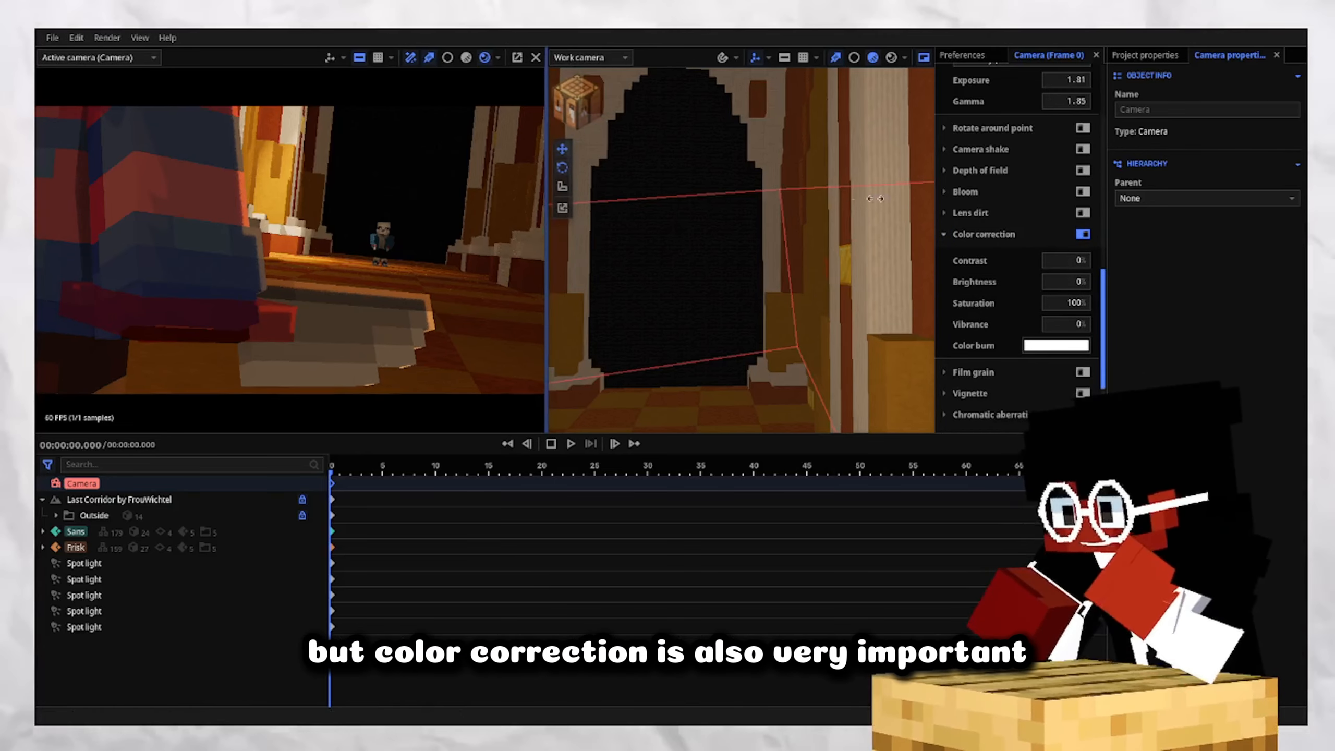
left_click_drag(875, 198, 845, 200)
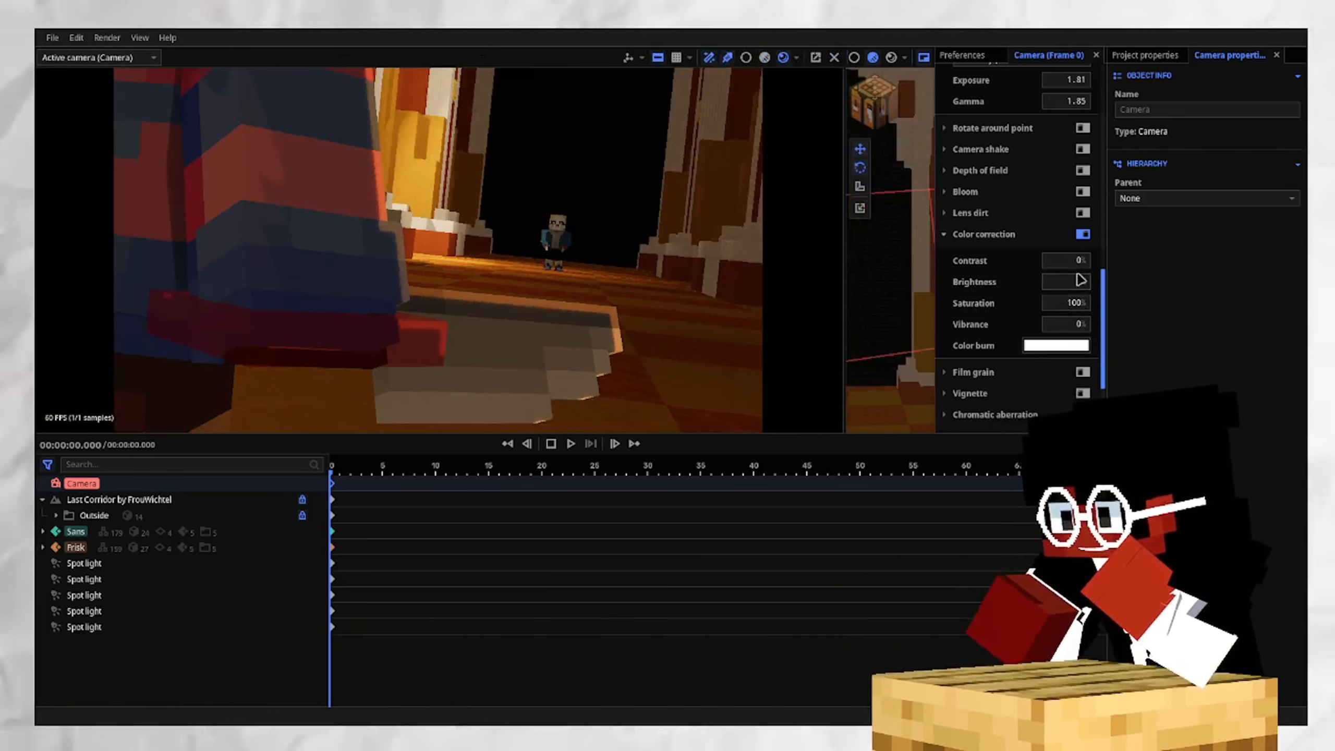
Set the color correction contrast to 20%, comparing the image in shaded and render mode.
left_click_drag(1078, 260, 1082, 260)
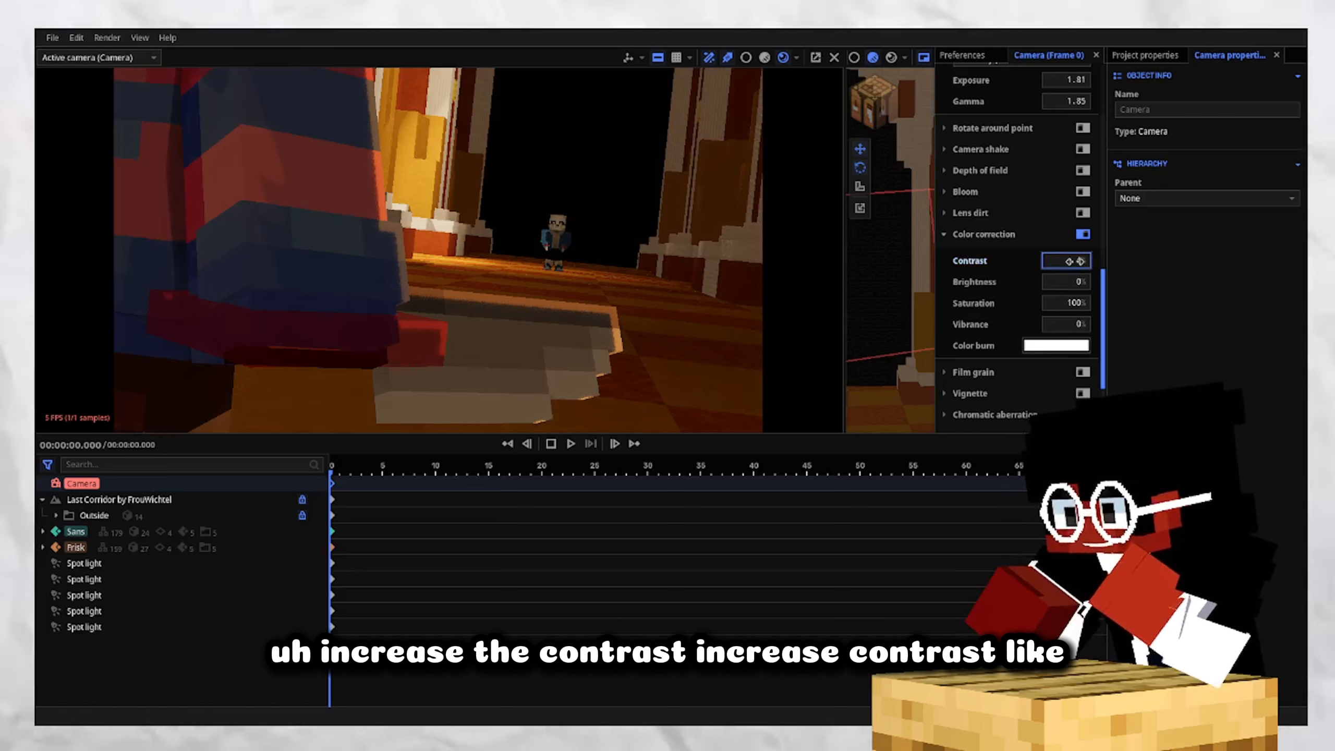
left_click(764, 58)
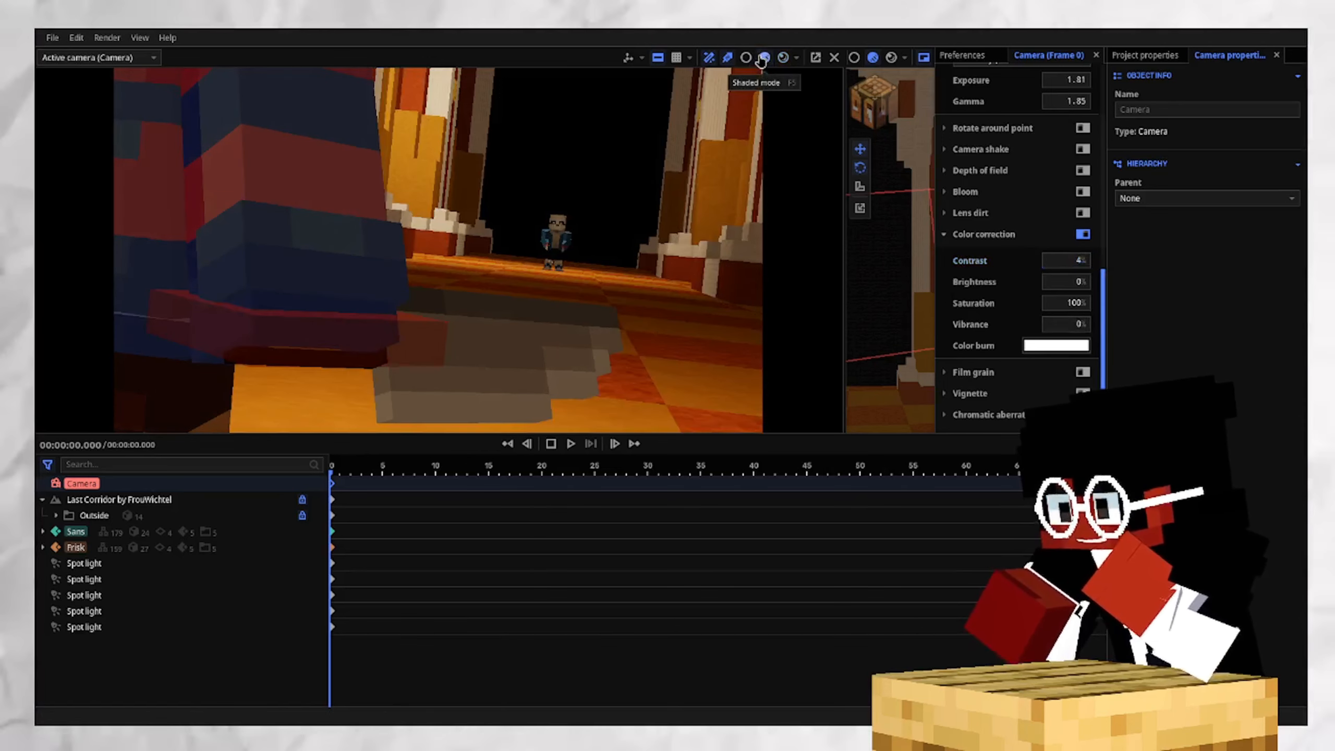
left_click(784, 58)
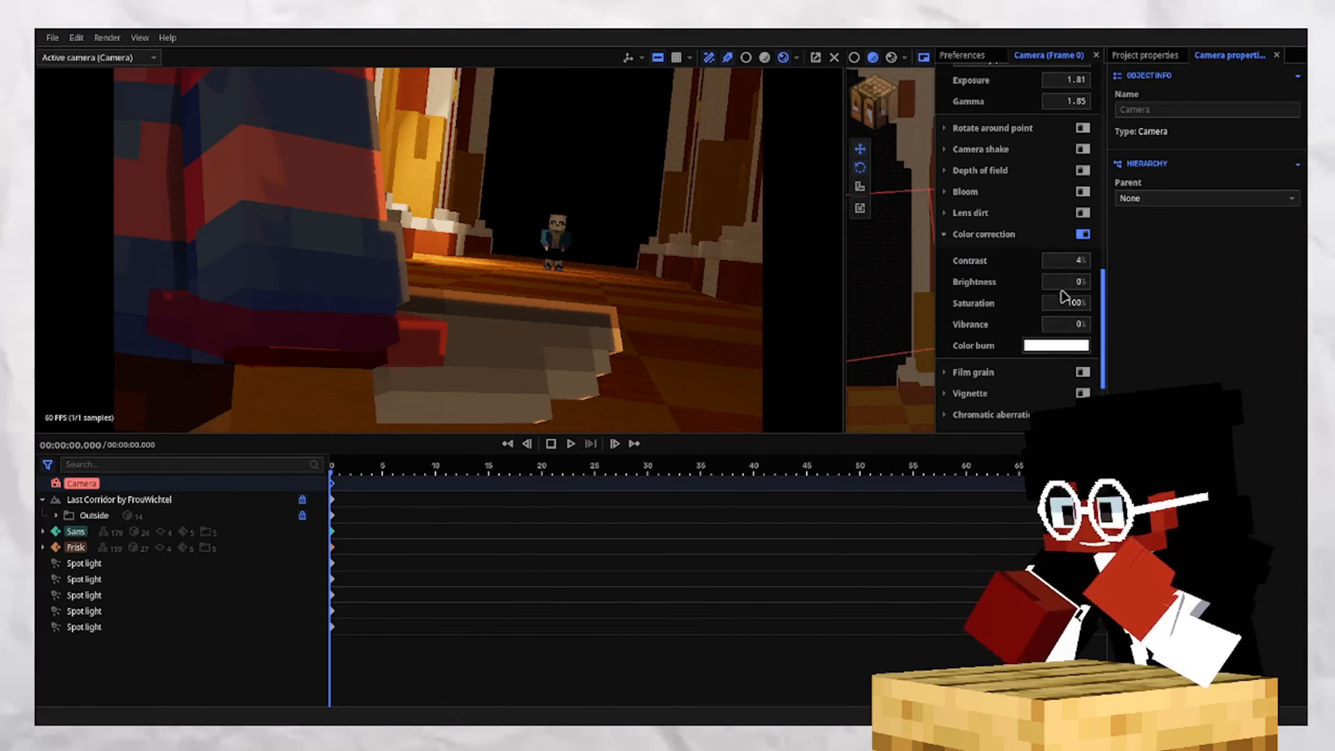
type("20")
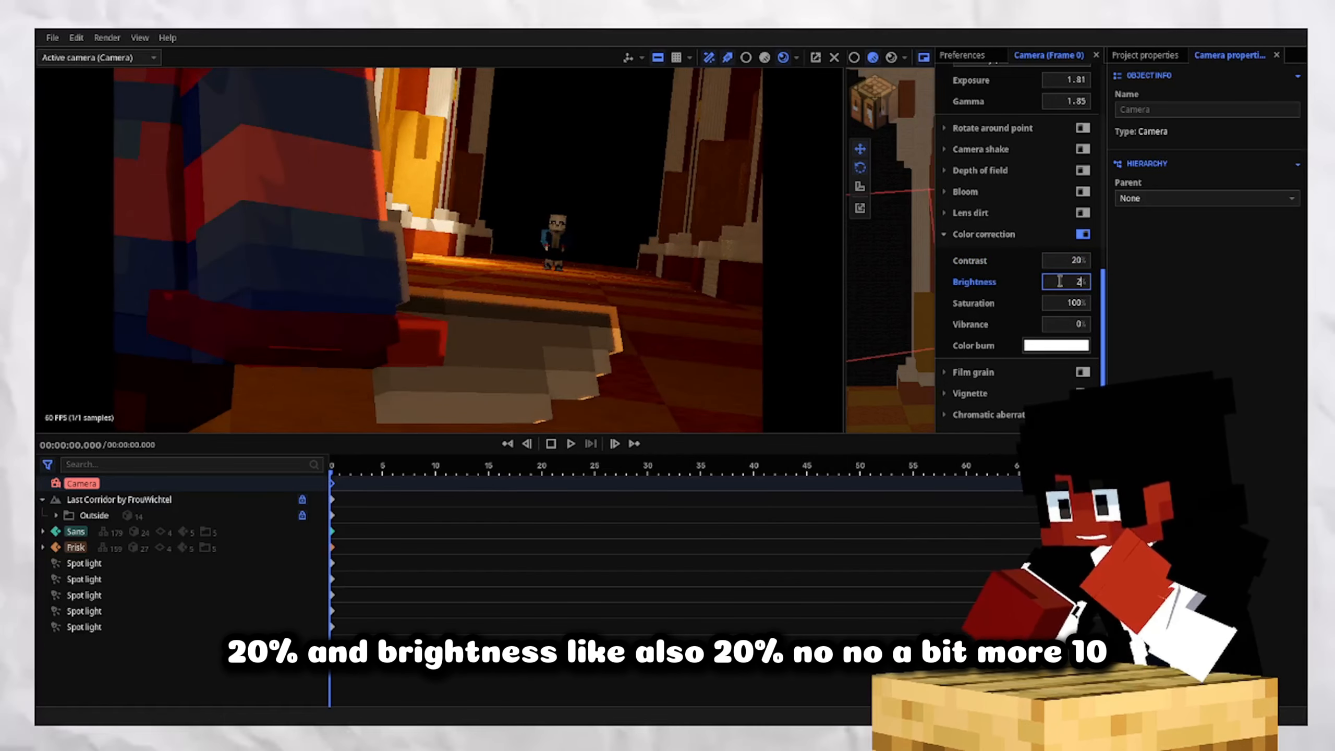
Set the color correction brightness to 5%.
key("BackSpace")
key("BackSpace")
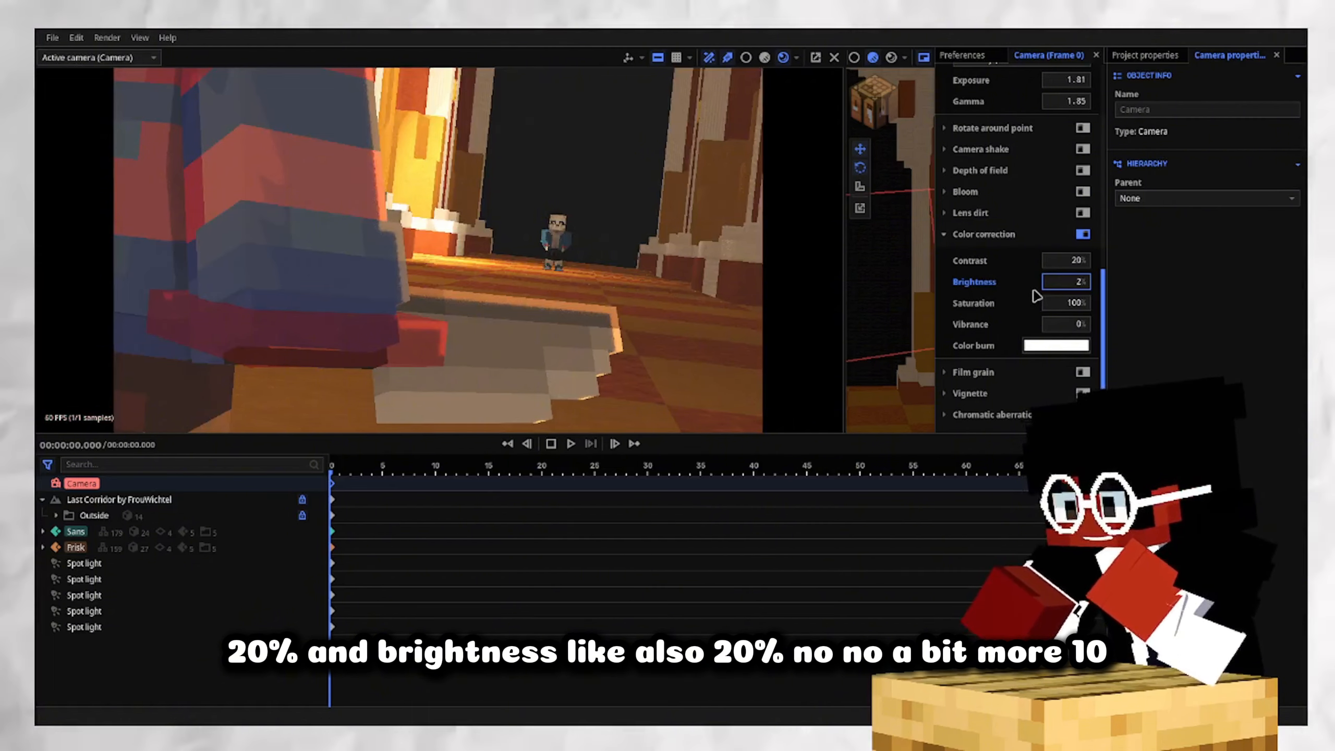
type("1")
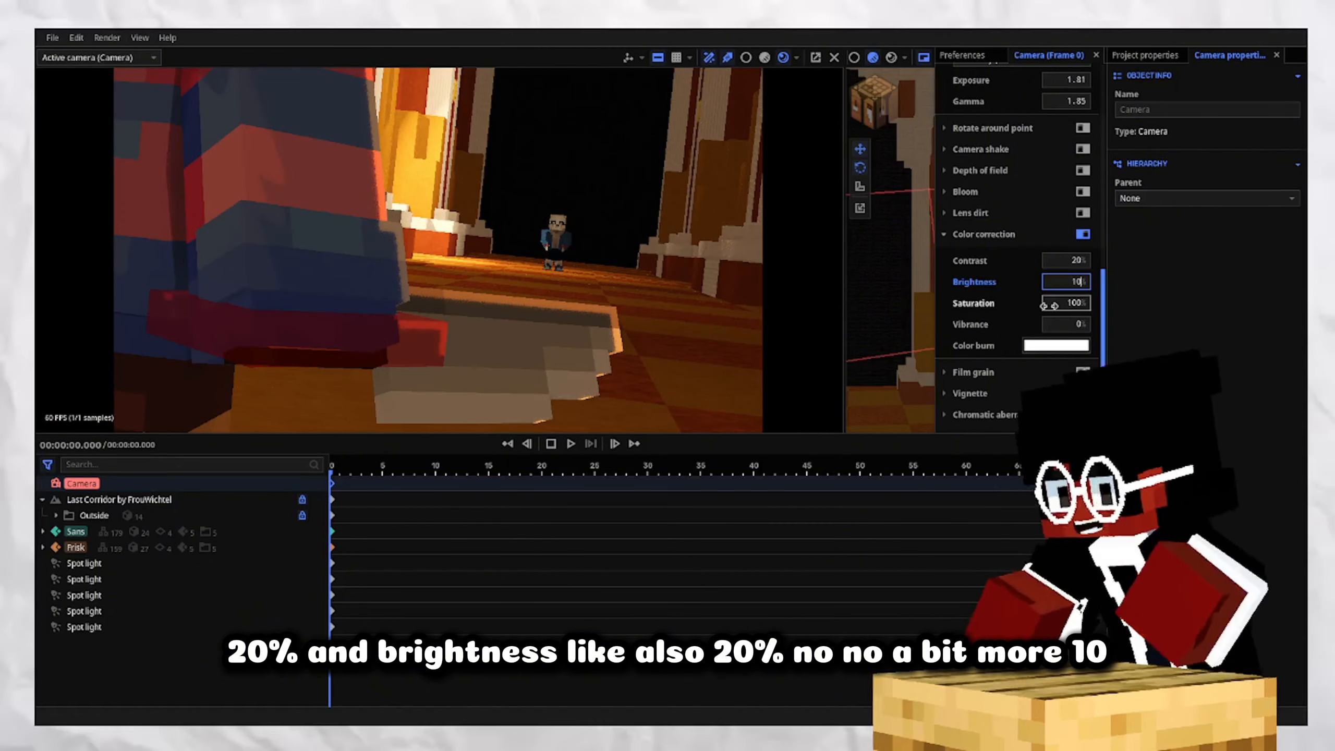
key("BackSpace")
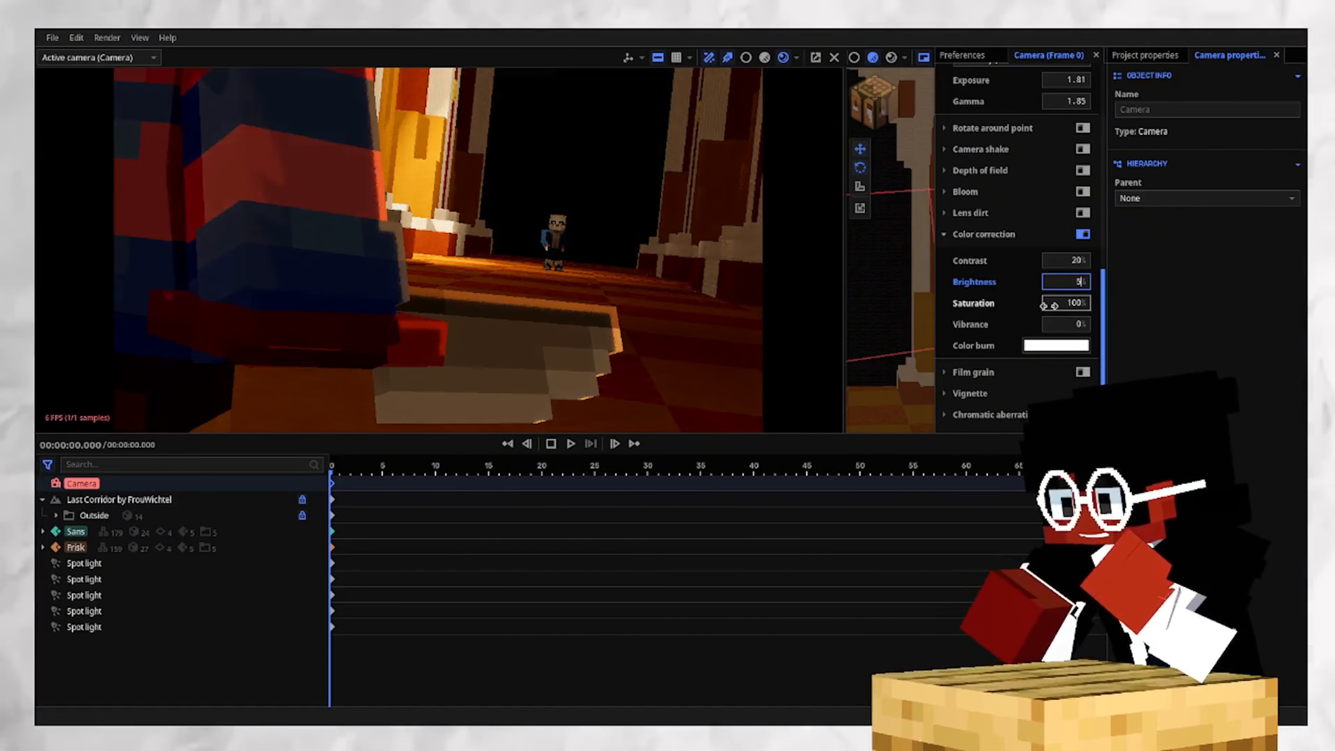
type("5")
key("Return")
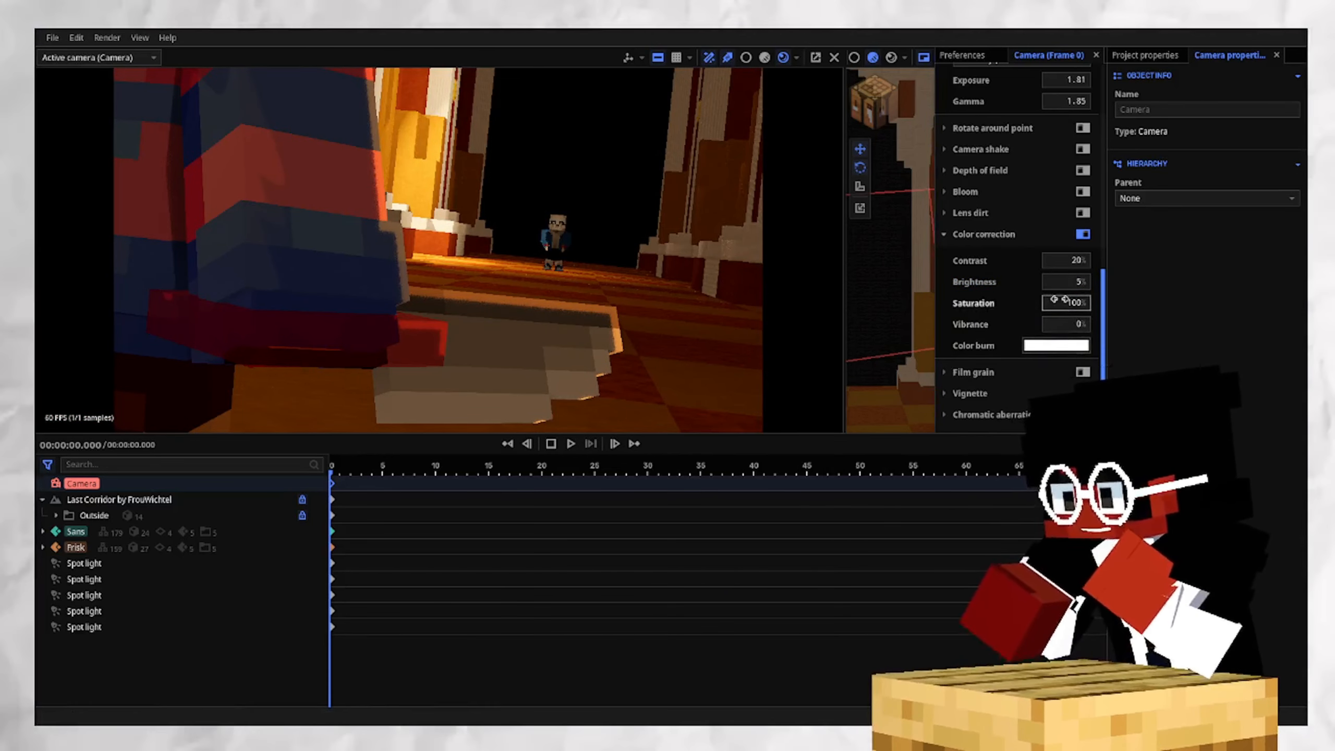
Raise the color correction saturation to 109% and shift the color burn to a barely tinted near-white.
left_click_drag(1060, 301, 1065, 301)
left_click_drag(1060, 301, 1056, 302)
left_click(1048, 346)
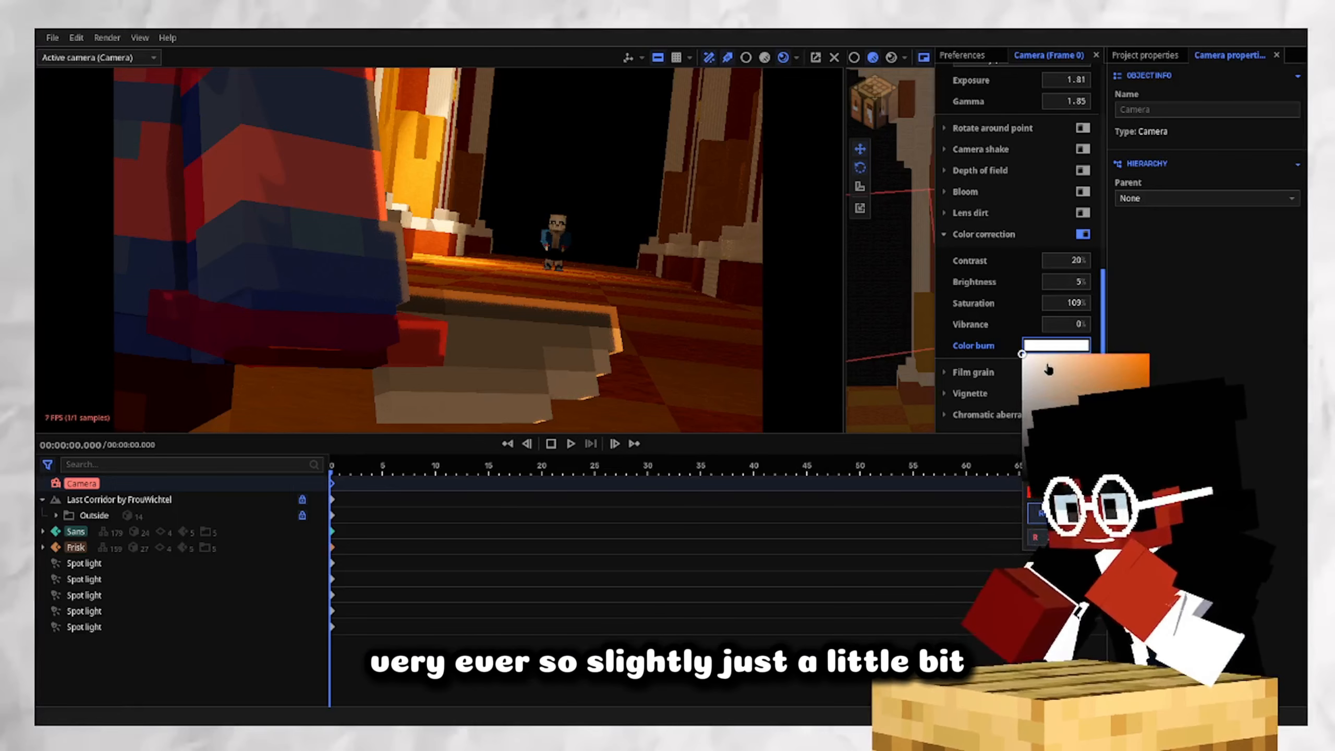
mouse_move(1022, 354)
left_mouse_down()
mouse_move(1031, 347)
mouse_move(1007, 330)
mouse_move(1020, 335)
left_mouse_up()
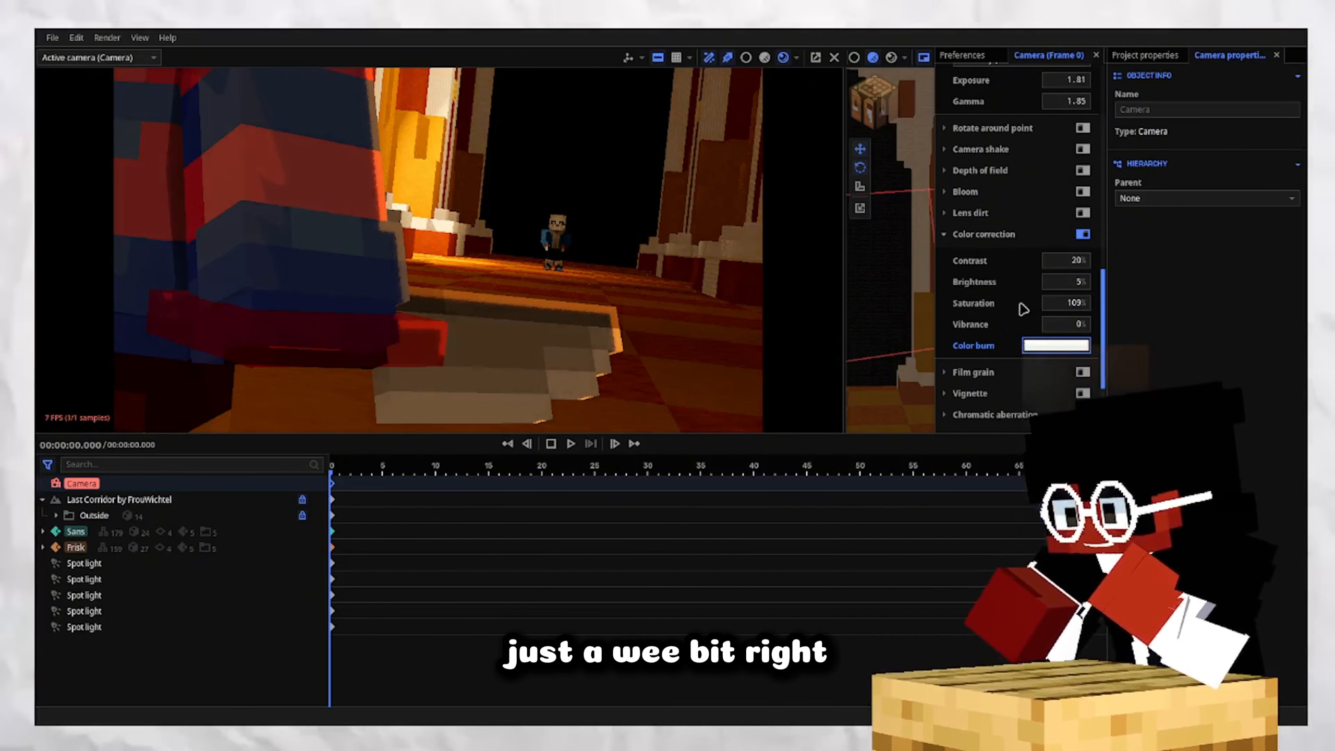
Enable the camera's chromatic aberration and set its offsets to red 3%, green 2% and blue 1%.
scroll(1001, 384, "down", 3)
left_click(1082, 340)
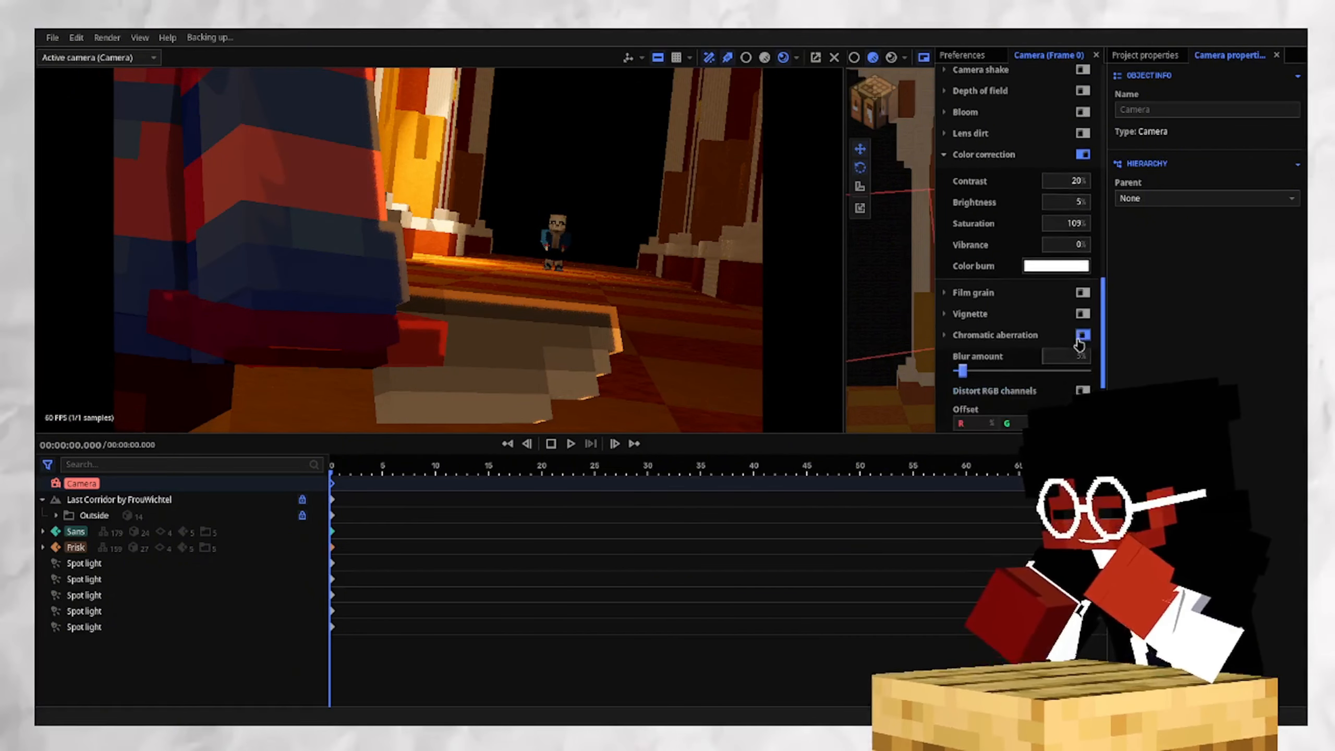
scroll(984, 353, "down", 2)
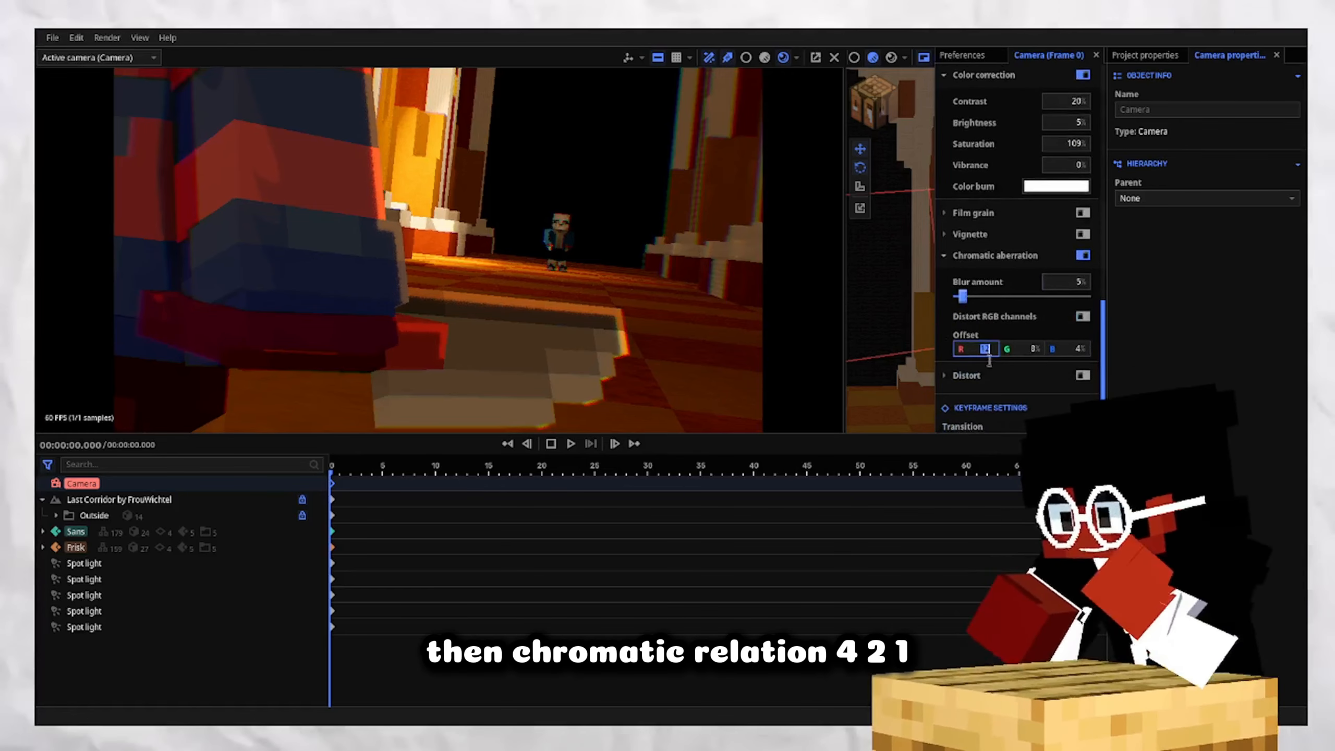
type("4")
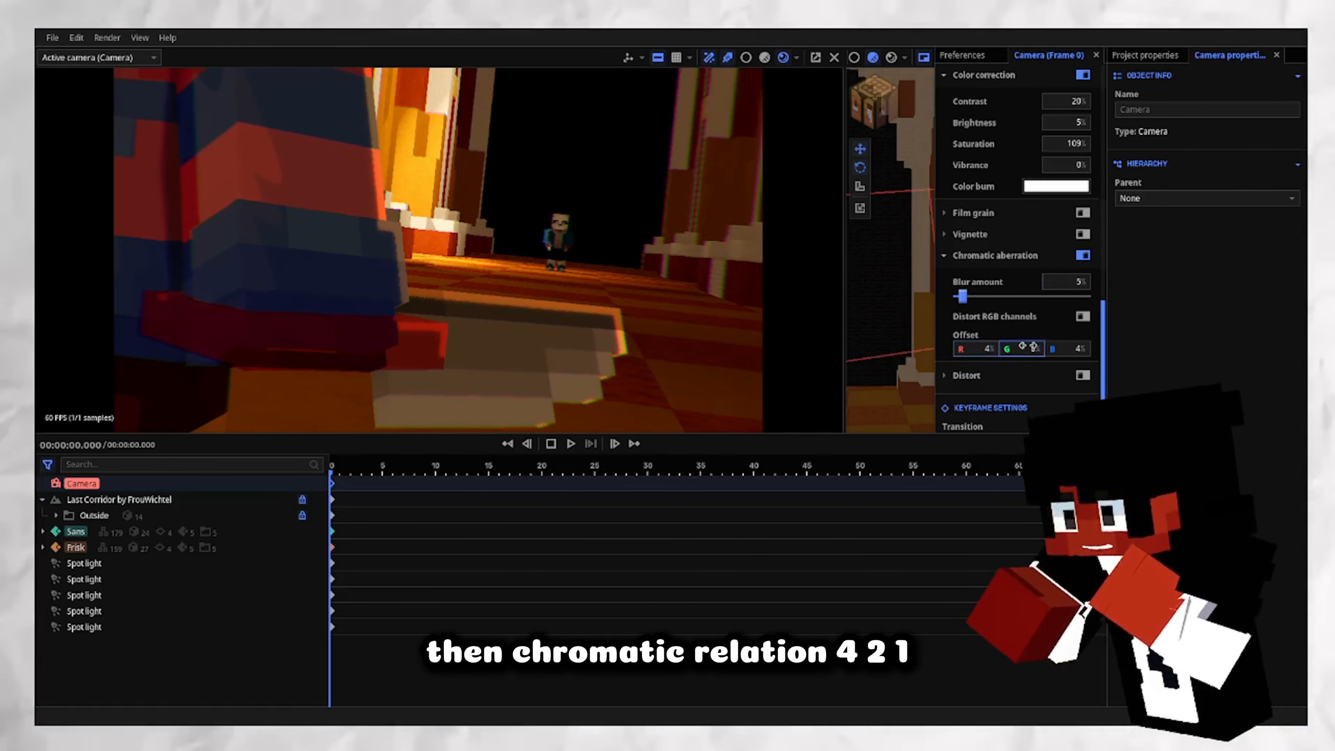
key("Tab")
type("2")
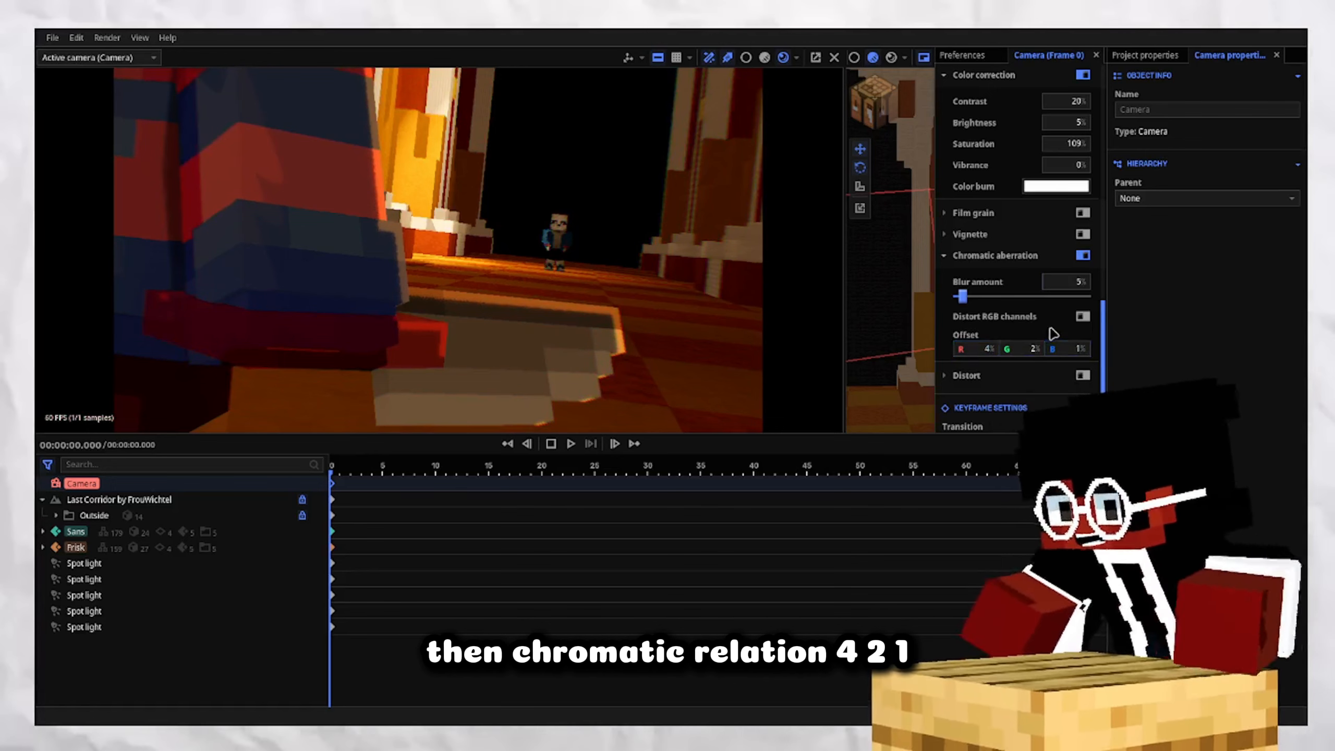
type("3")
key("Return")
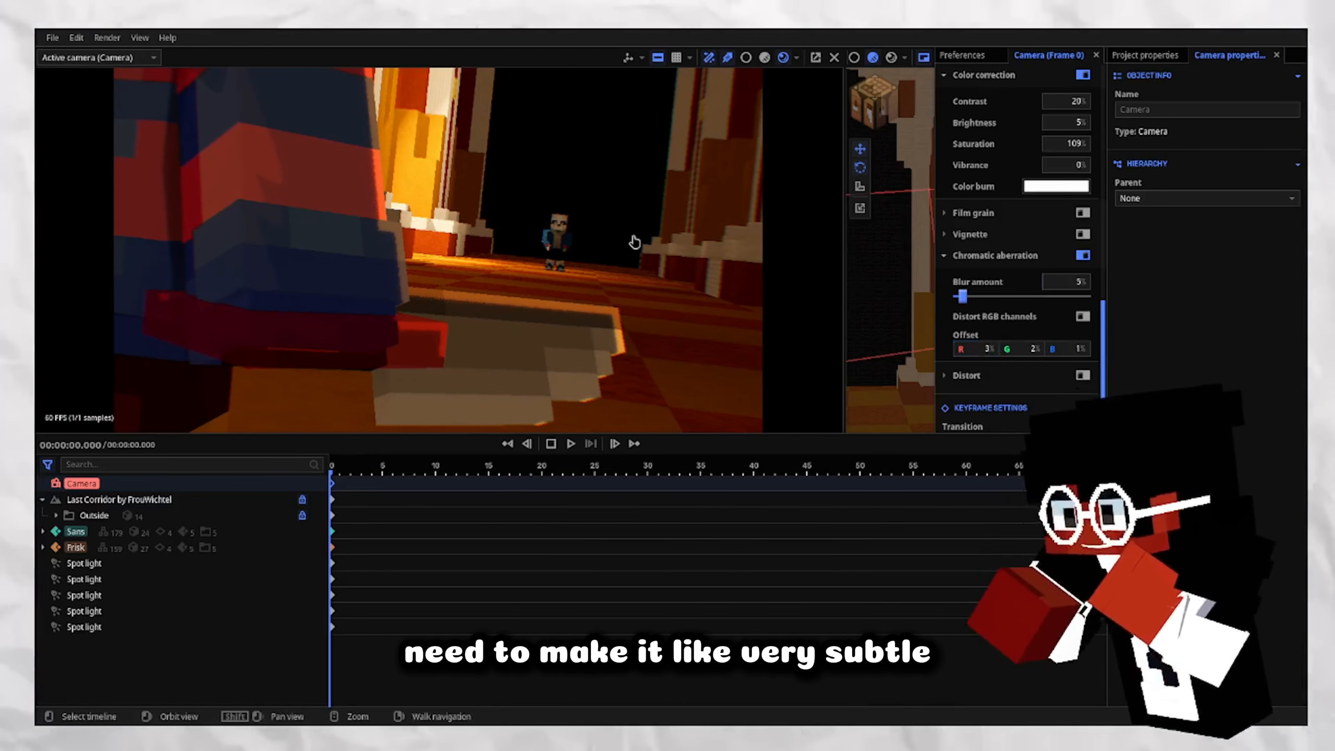
Set the chromatic aberration's blur amount to 2% and collapse its settings.
left_click(1075, 281)
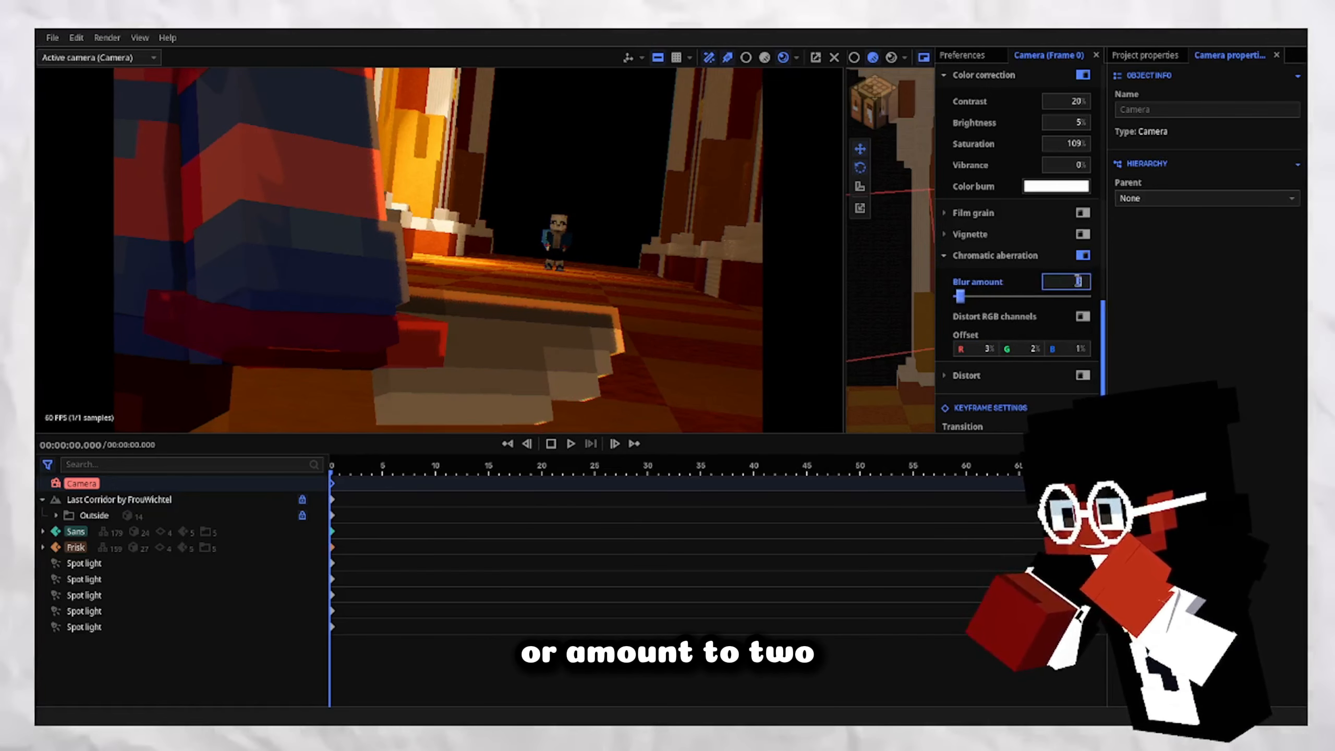
type("2")
key("Return")
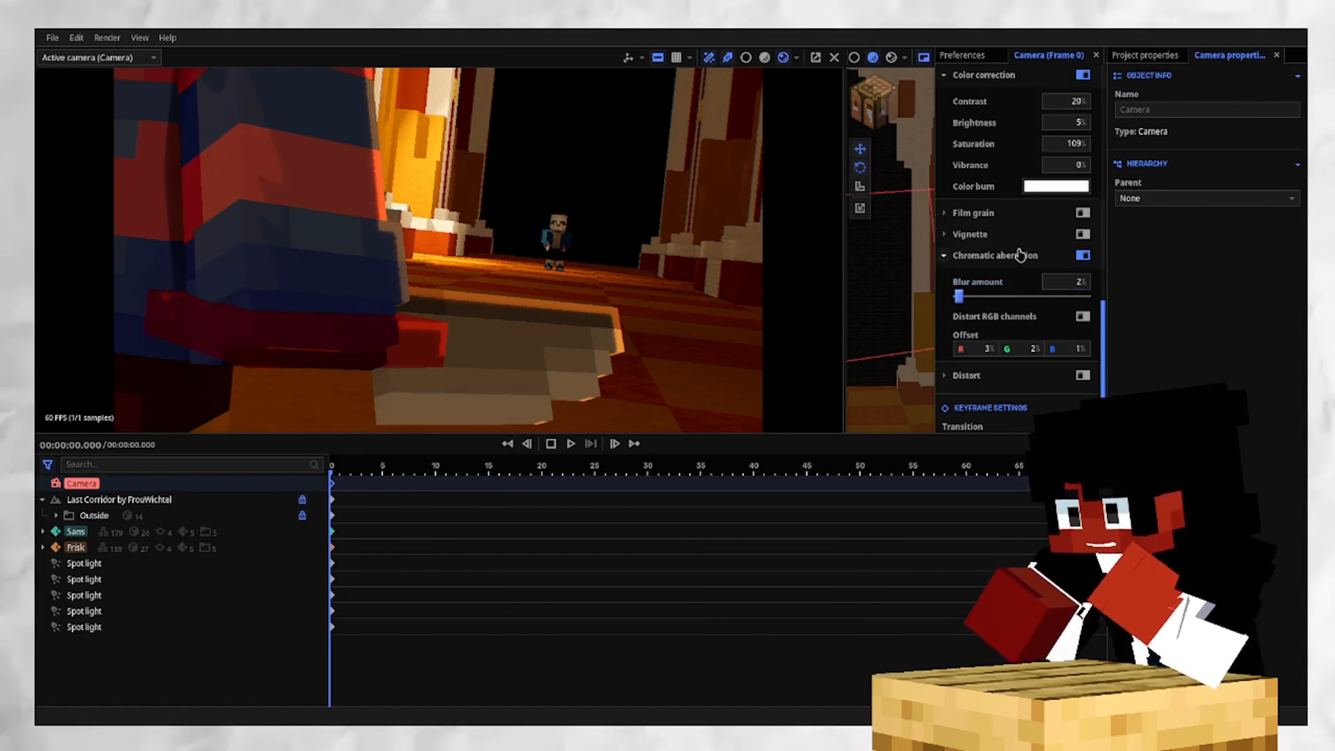
left_click(1020, 255)
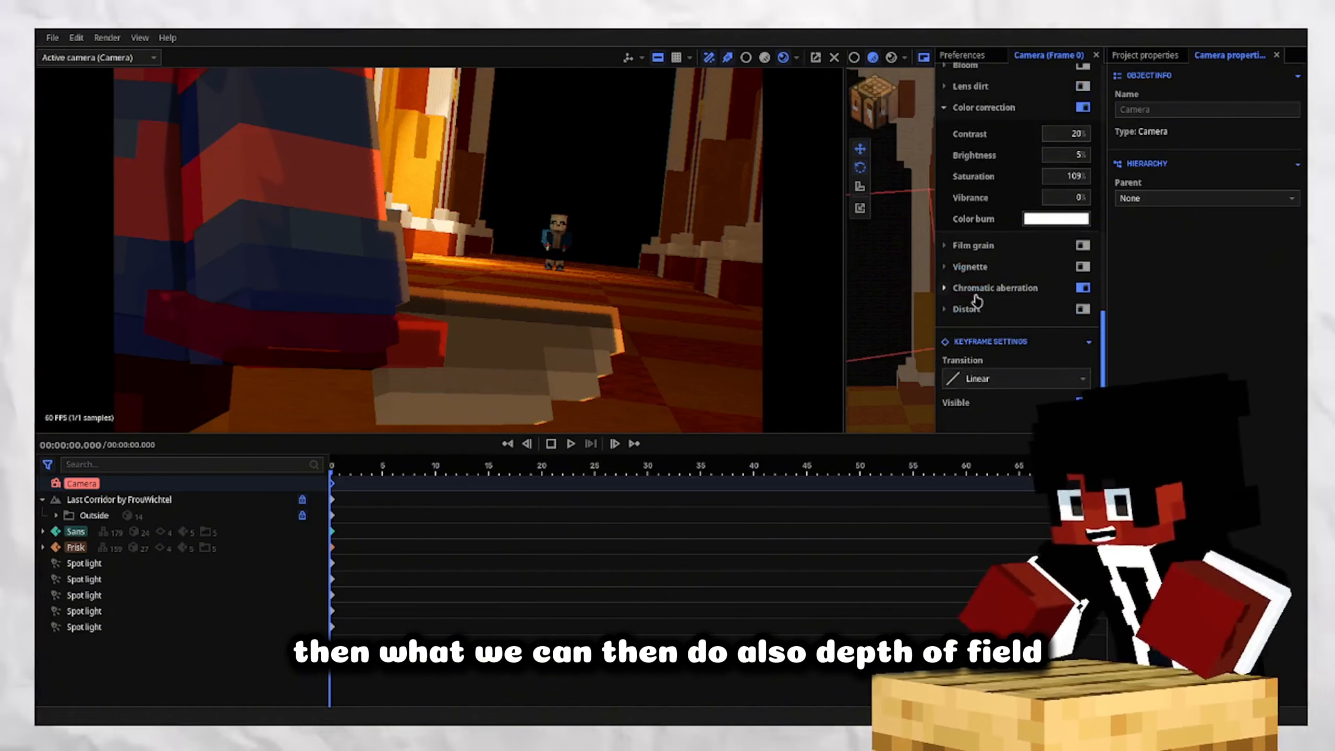
Enable the camera's depth of field and raise its blur size to 10%.
scroll(999, 268, "up", 5)
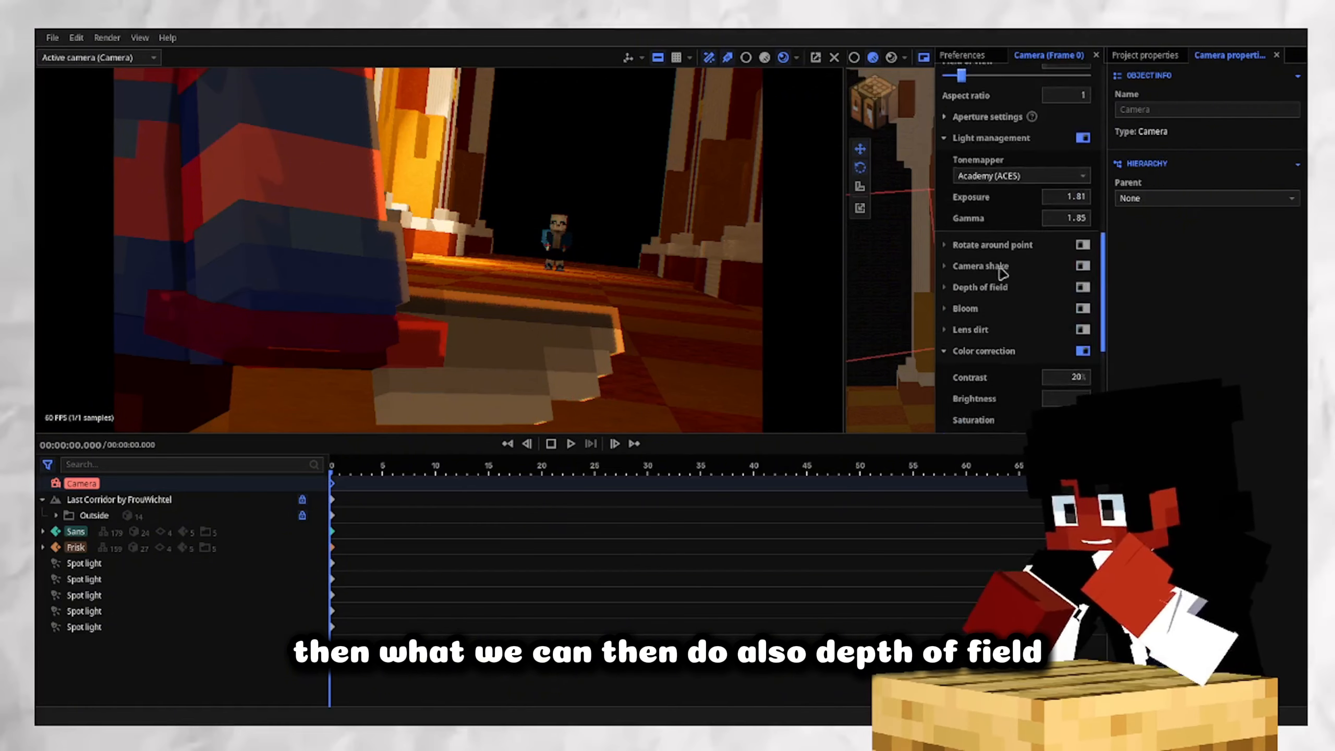
left_click(980, 287)
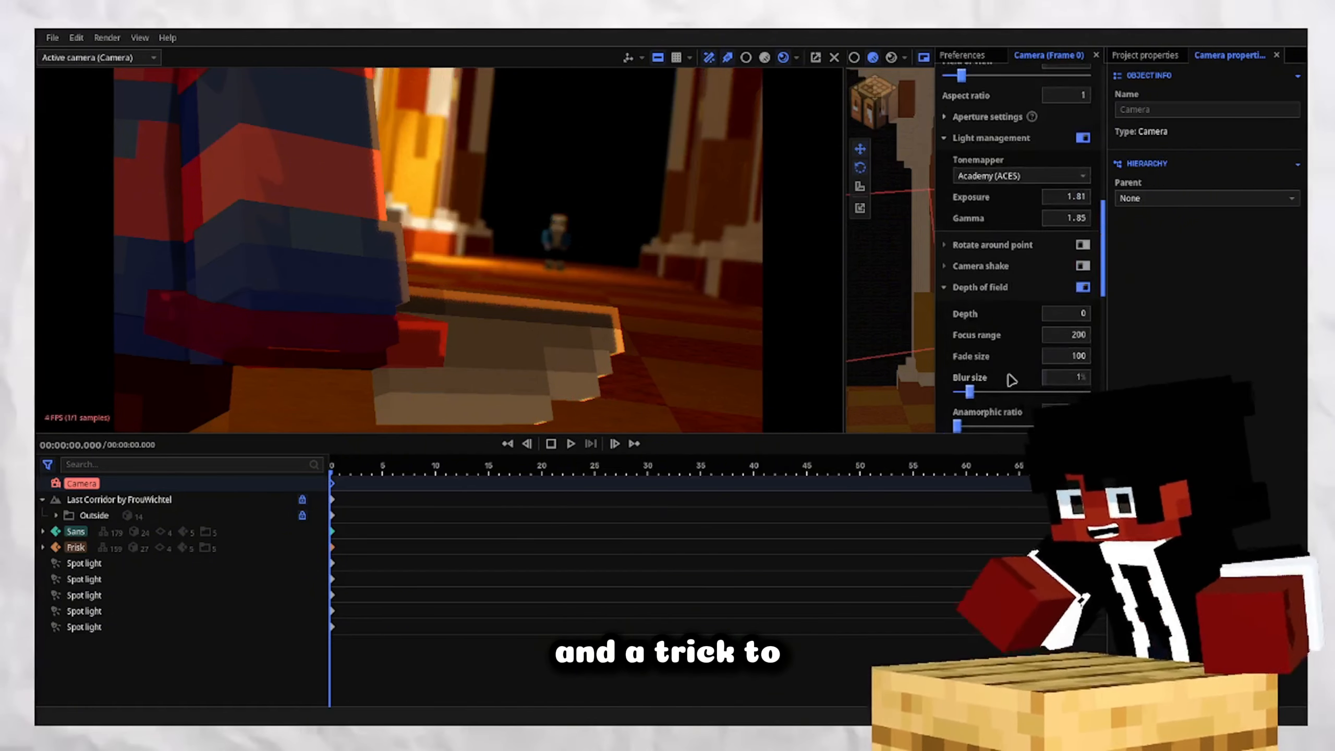
scroll(1007, 379, "down", 3)
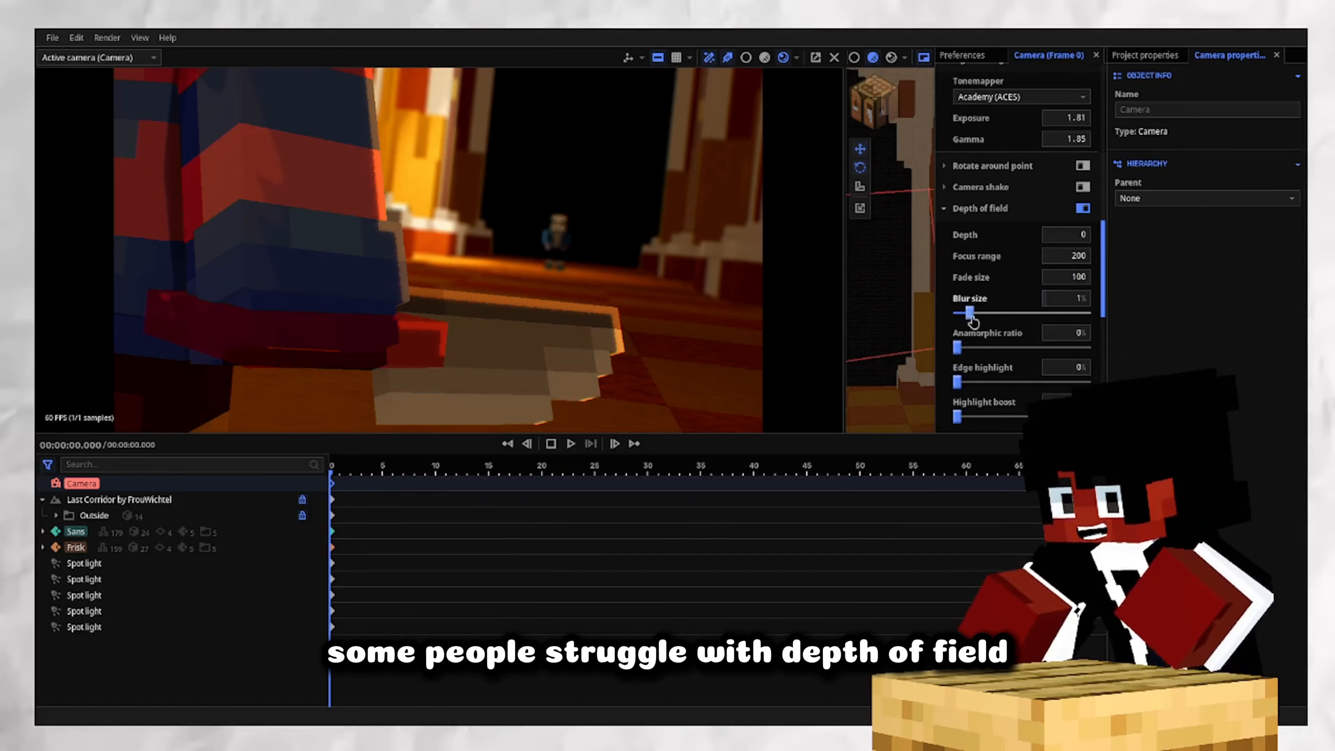
left_click_drag(970, 313, 1087, 314)
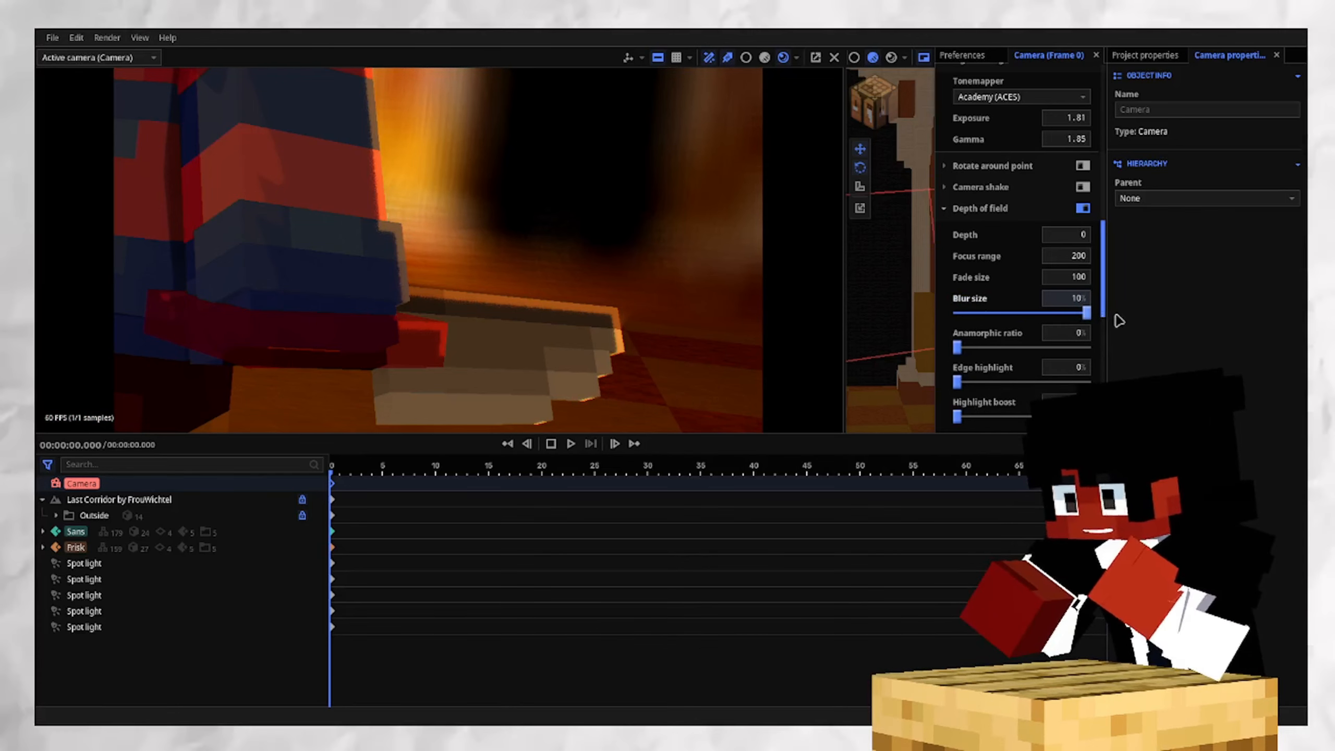
left_click_drag(1051, 314, 1202, 304)
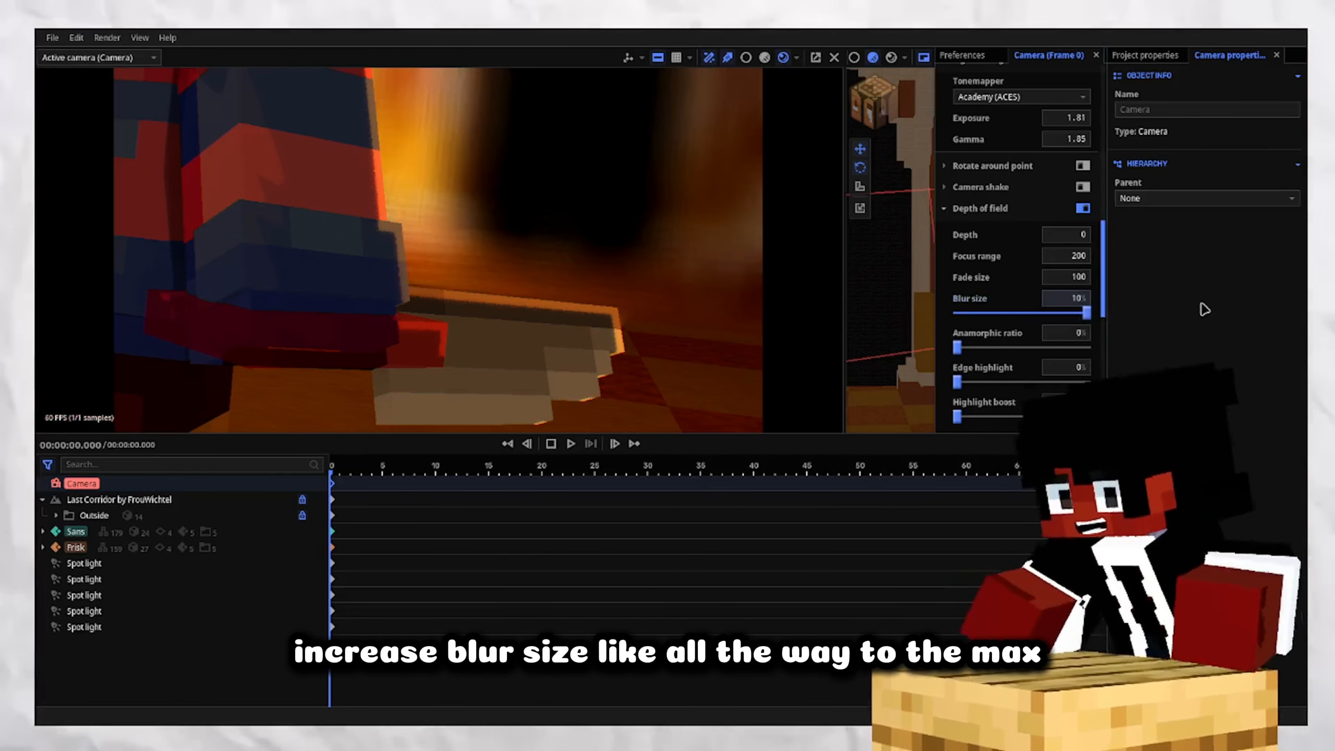
Set the depth of field's depth to about 655.68 to focus on Sans, and its fade size to 244.
left_click(1065, 235)
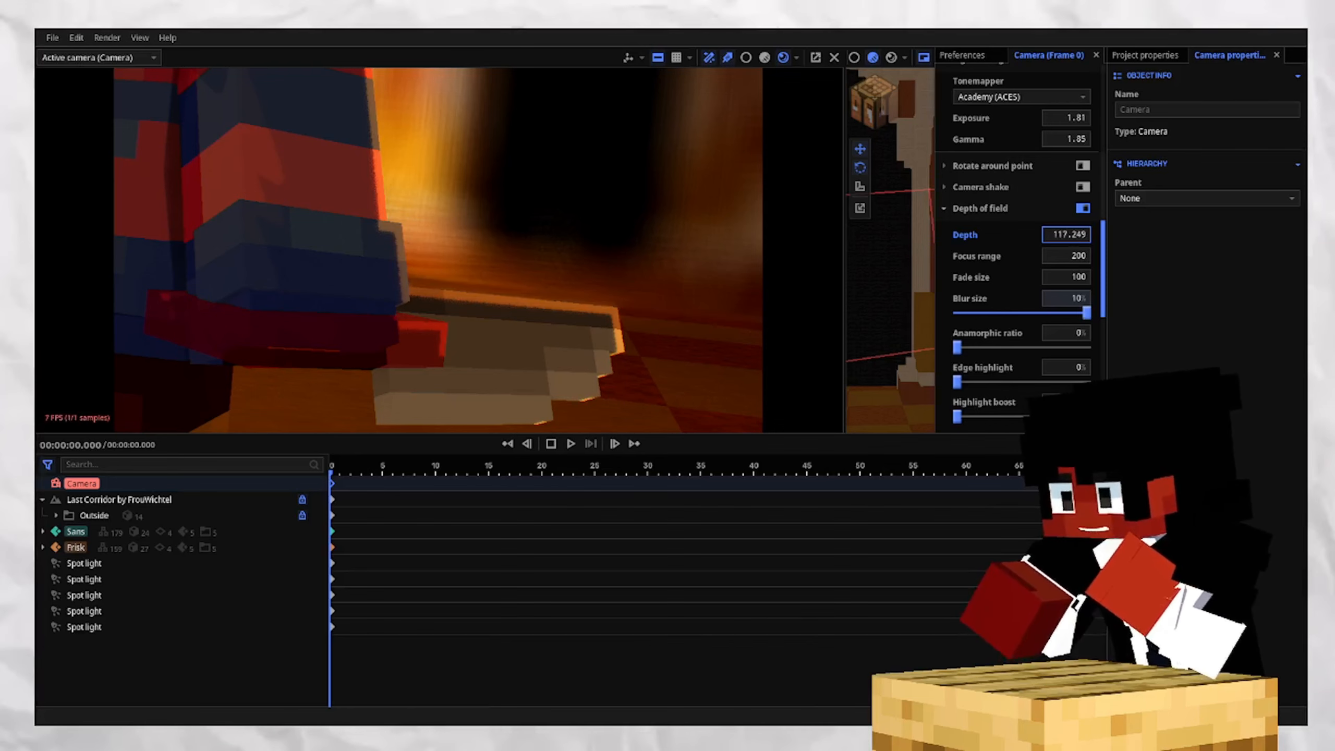
mouse_move(1066, 235)
left_mouse_down()
mouse_move(1167, 234)
mouse_move(1081, 235)
left_mouse_up()
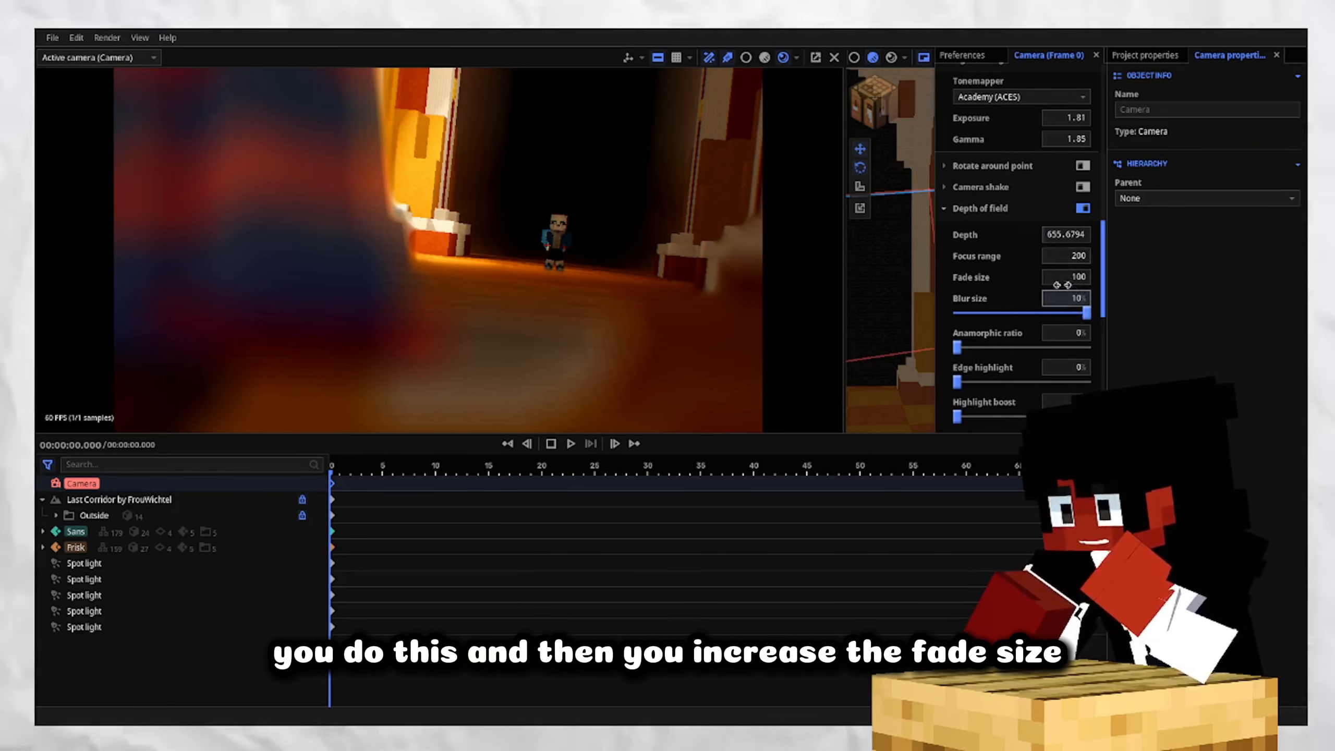
left_click_drag(1067, 277, 957, 316)
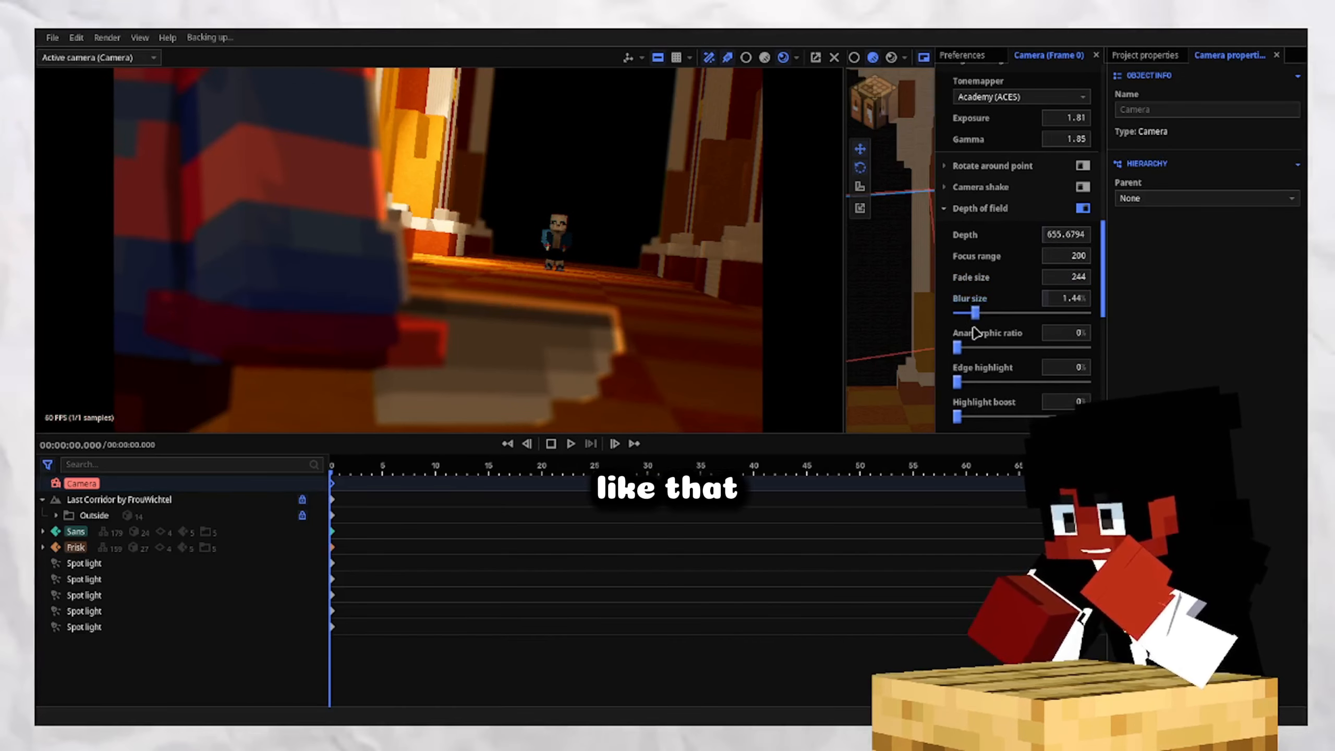
Narrow the depth of field's focus range to about 171.06 and reduce its blur size to 1.59%.
left_click_drag(961, 314, 1156, 308)
left_click_drag(1076, 255, 1017, 255)
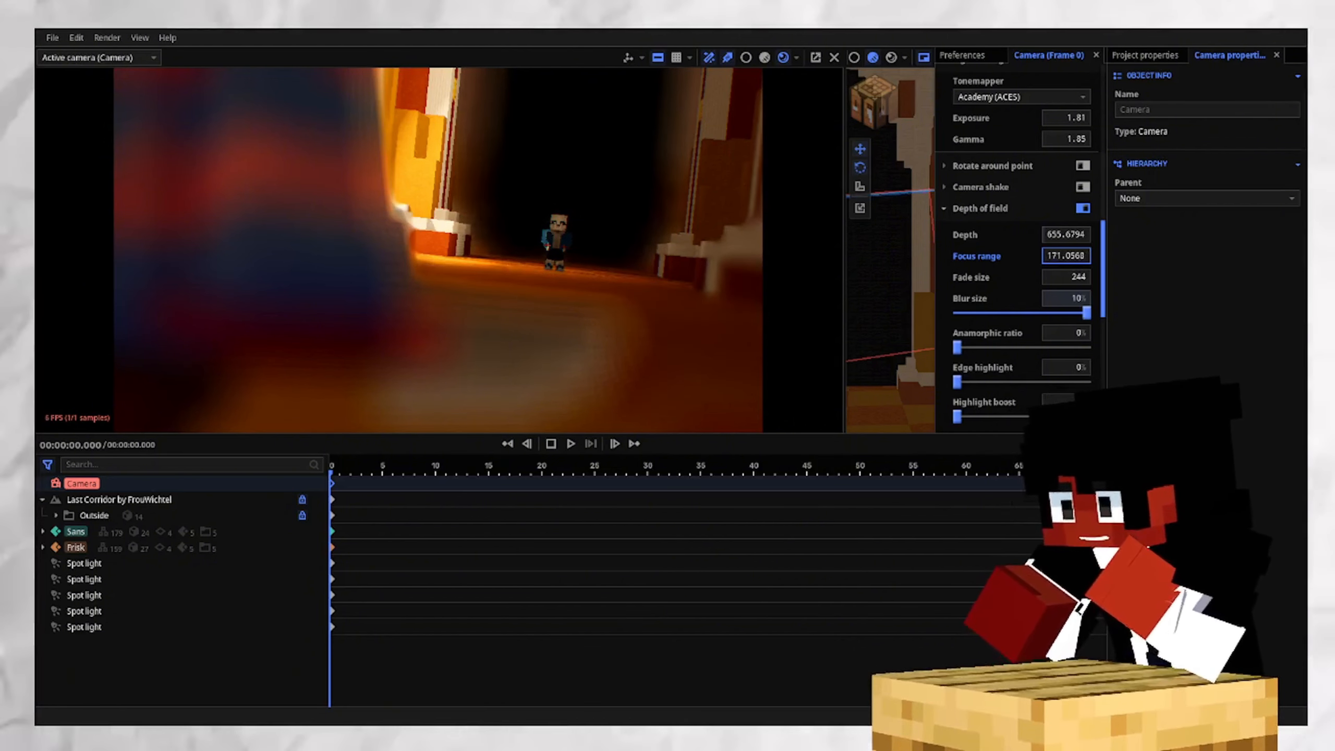
left_click_drag(1086, 313, 976, 341)
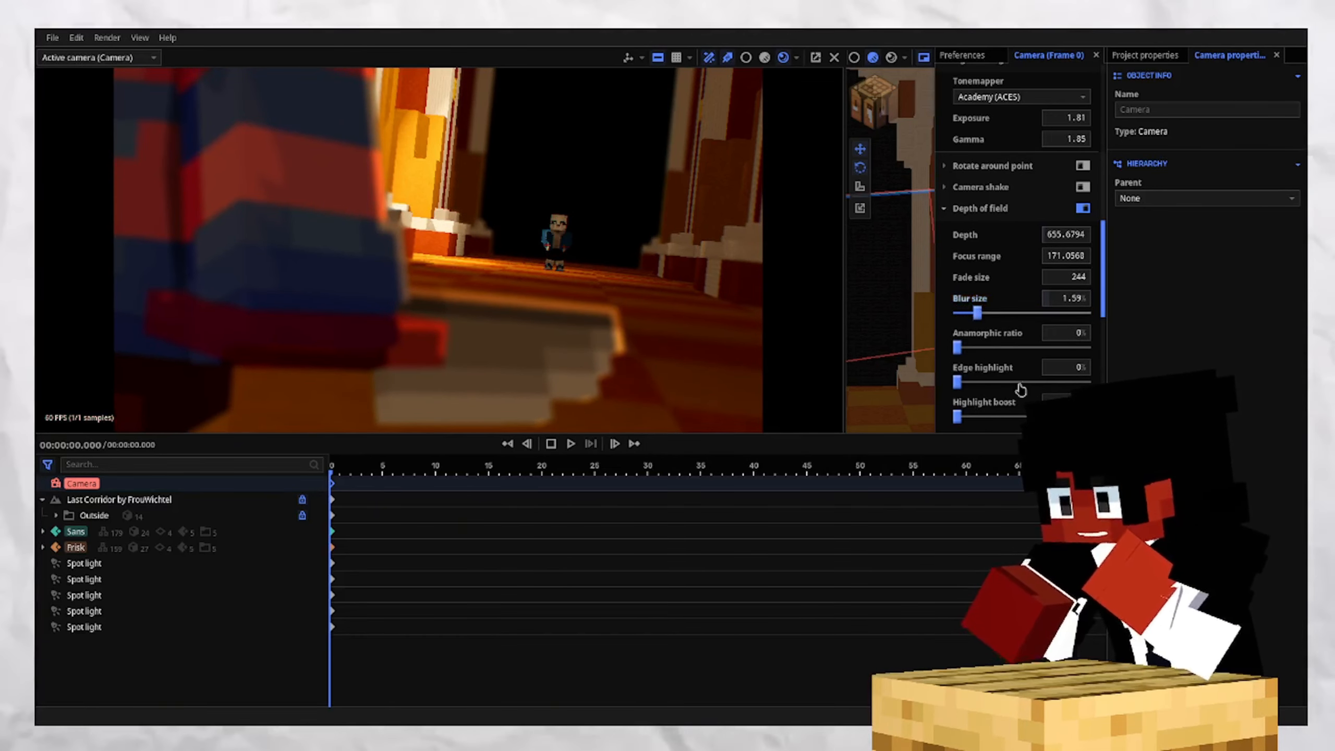
left_click(981, 208)
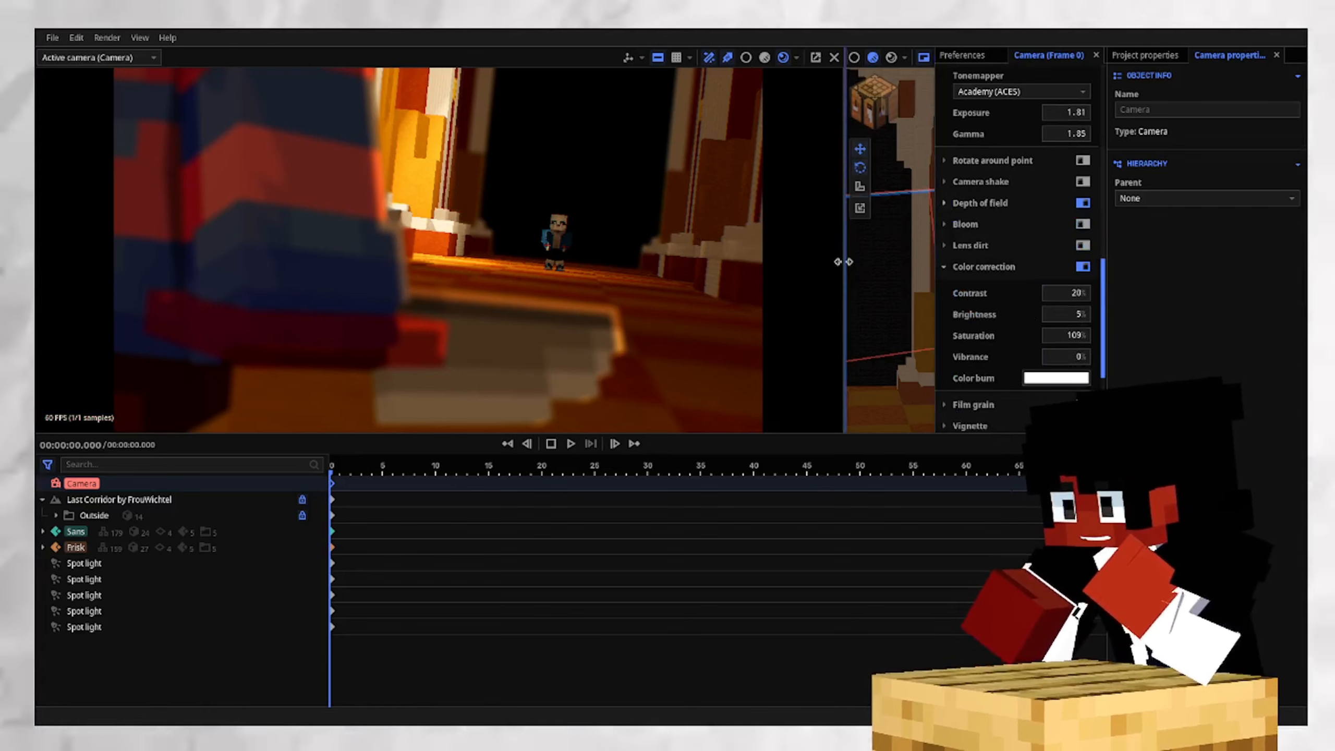
Enlarge the work camera view and darken the ambient color in the project's environment settings.
left_click_drag(844, 262, 568, 288)
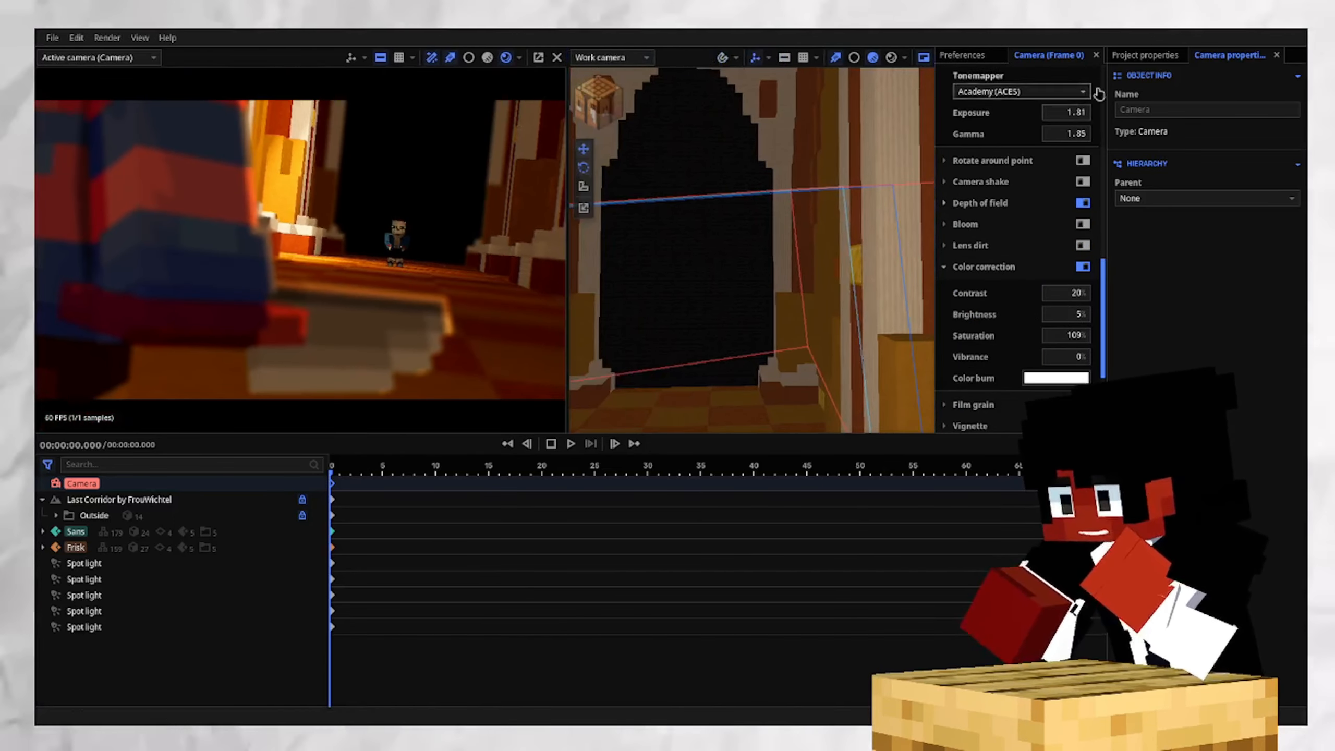
left_click(1140, 57)
scroll(1187, 258, "down", 15)
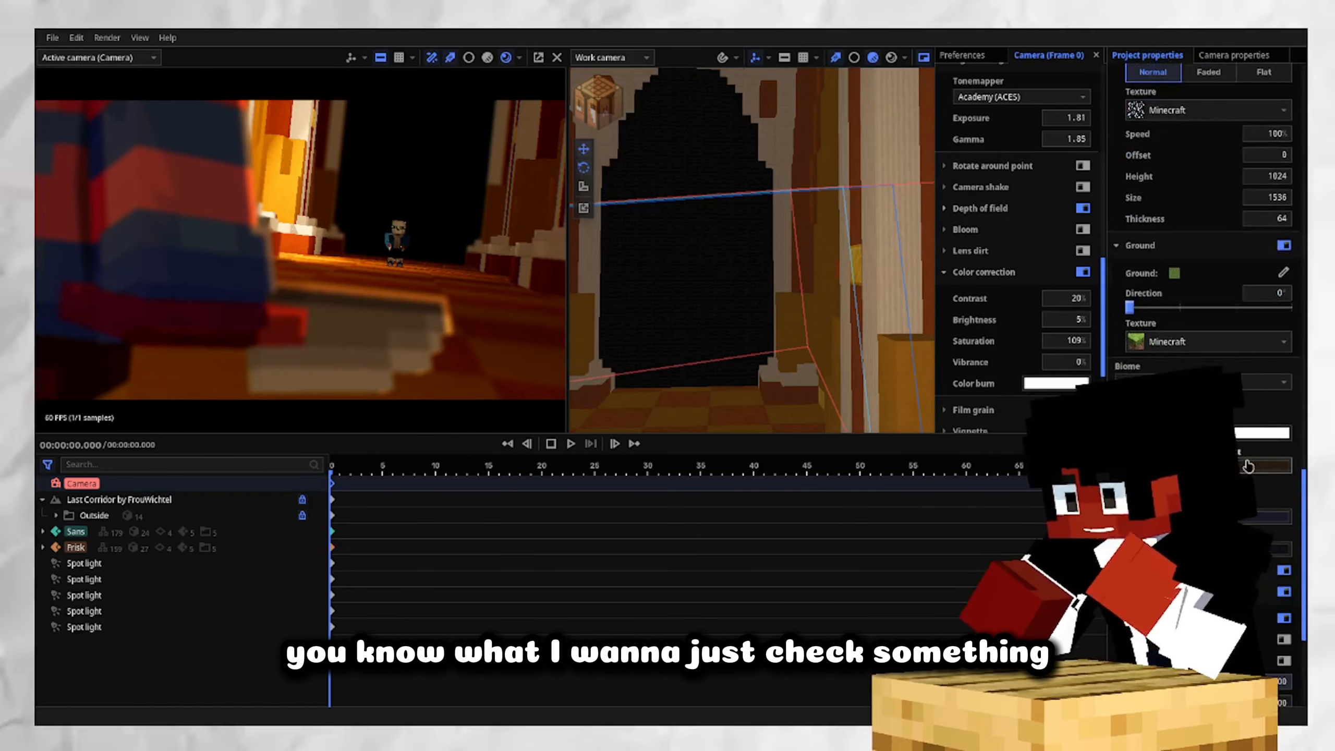
left_click(1248, 465)
left_click_drag(1188, 525, 1130, 601)
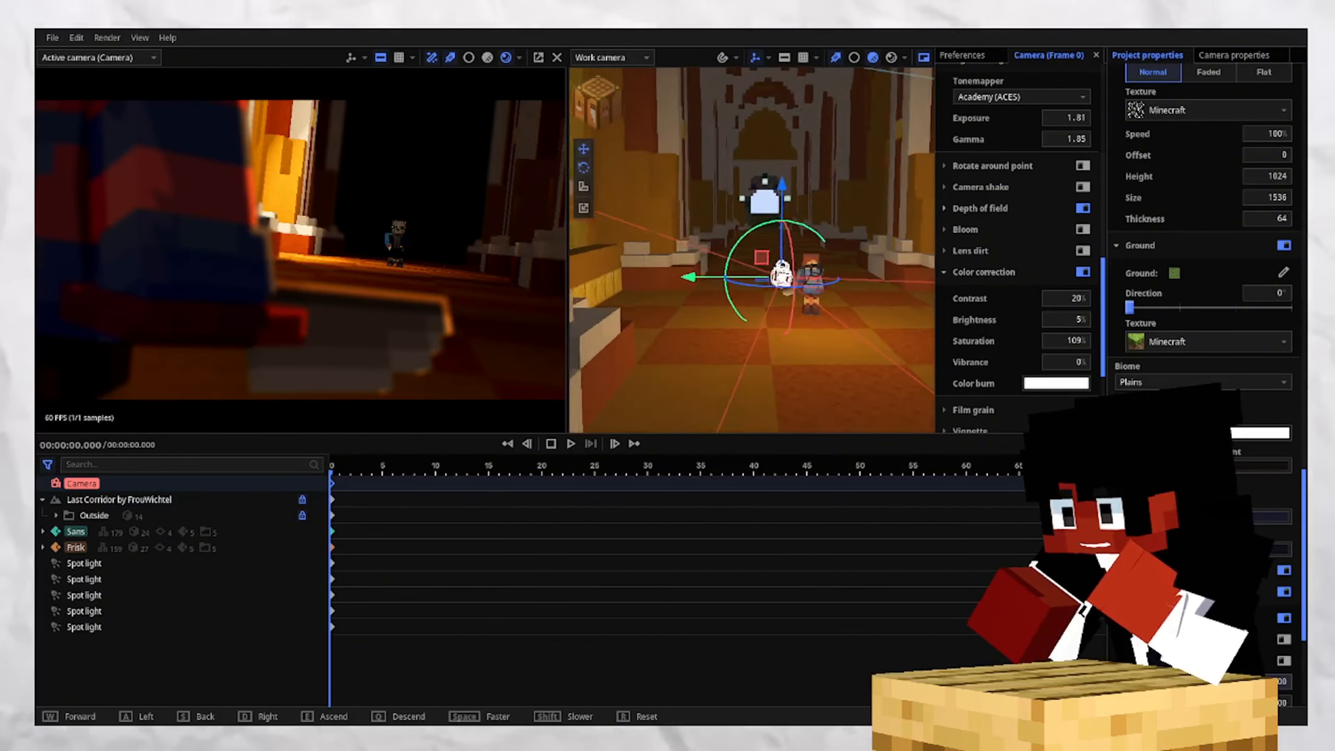
Select Sans's head in the work camera view, close up on his face.
right_click_drag(752, 250, 751, 250)
key("w")
left_click(751, 254)
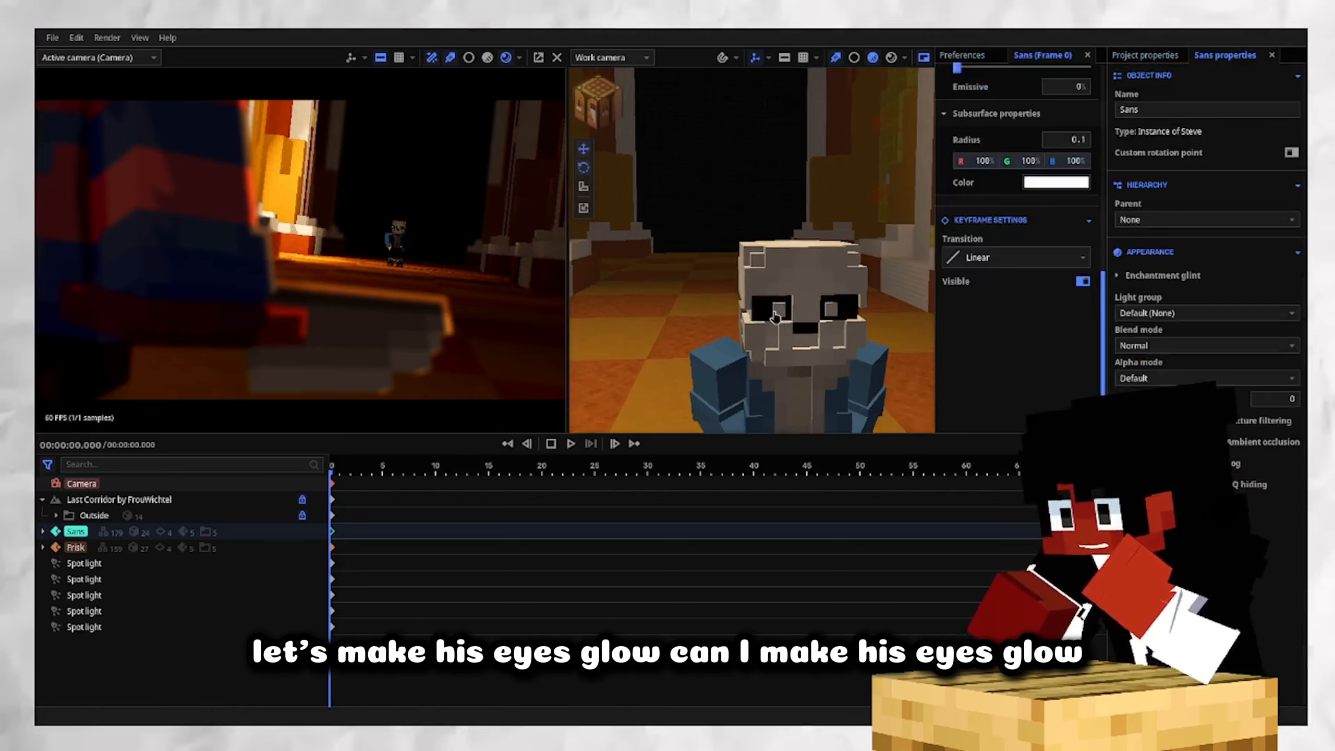
left_click(776, 317)
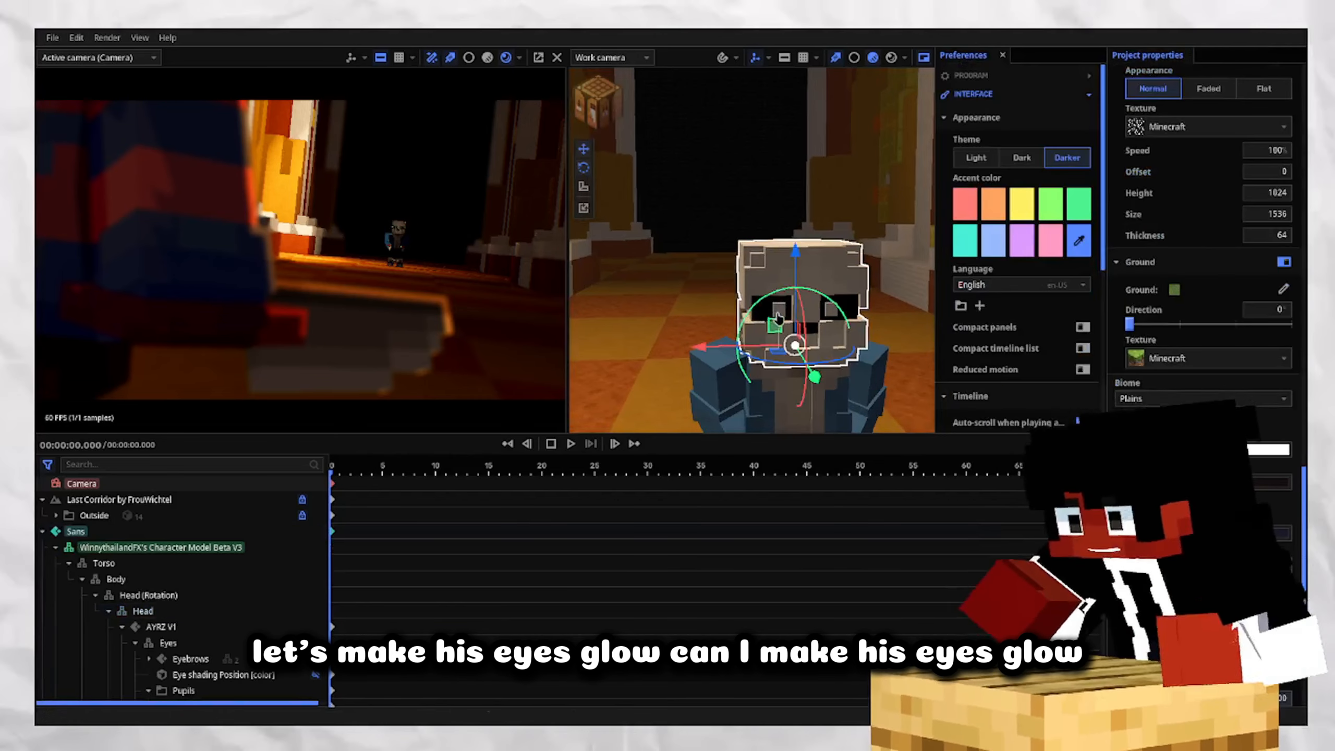
scroll(780, 317, "up", 3)
left_click(779, 317)
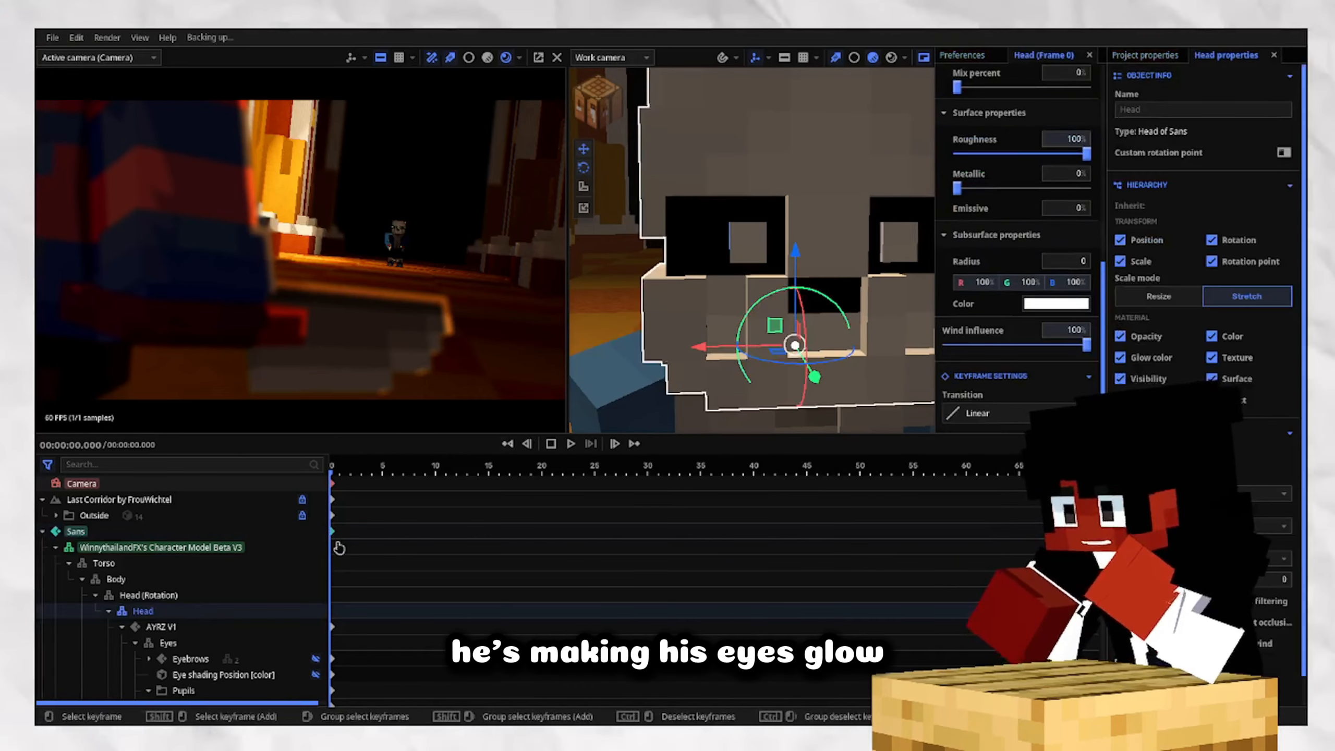
Select both the Pupil_L and Pupil_R folders inside the Eyes of Sans's head.
scroll(236, 620, "down", 1)
left_click(179, 582)
left_click(204, 643)
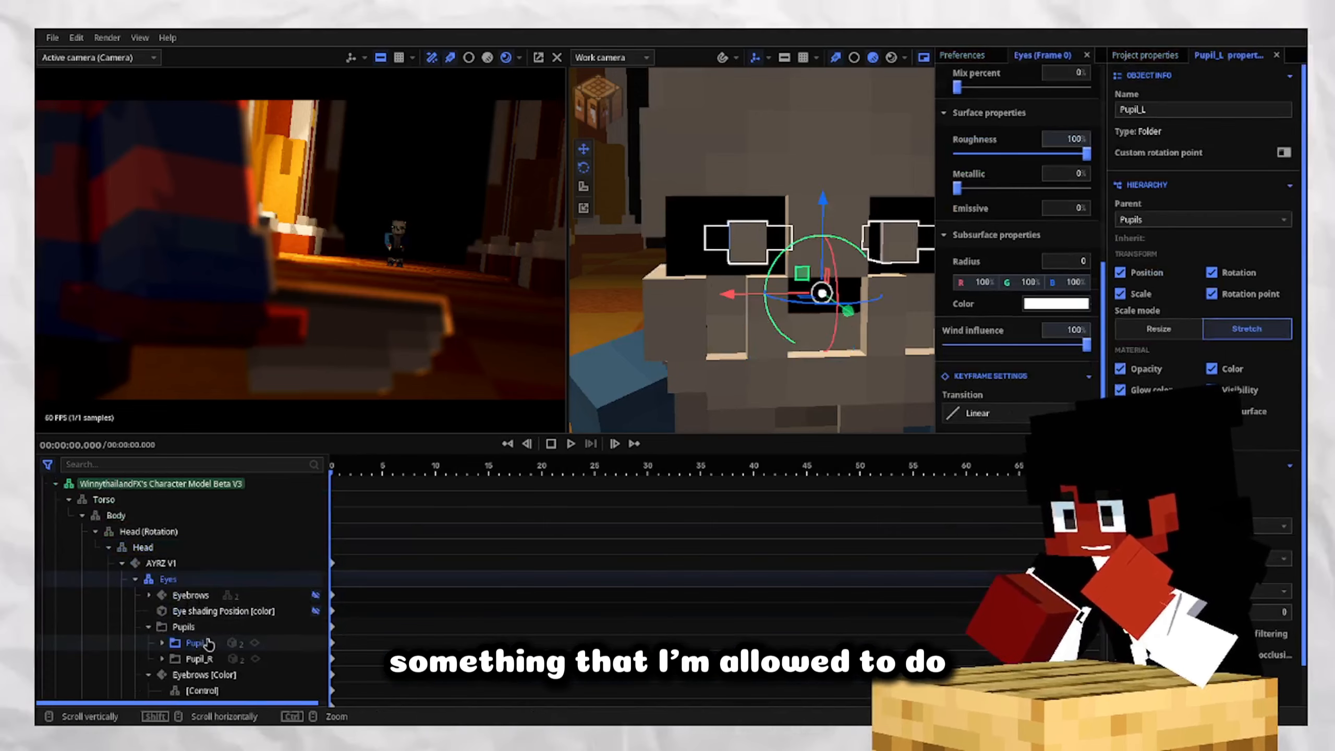
left_click(203, 662, "shift")
scroll(1204, 237, "down", 1)
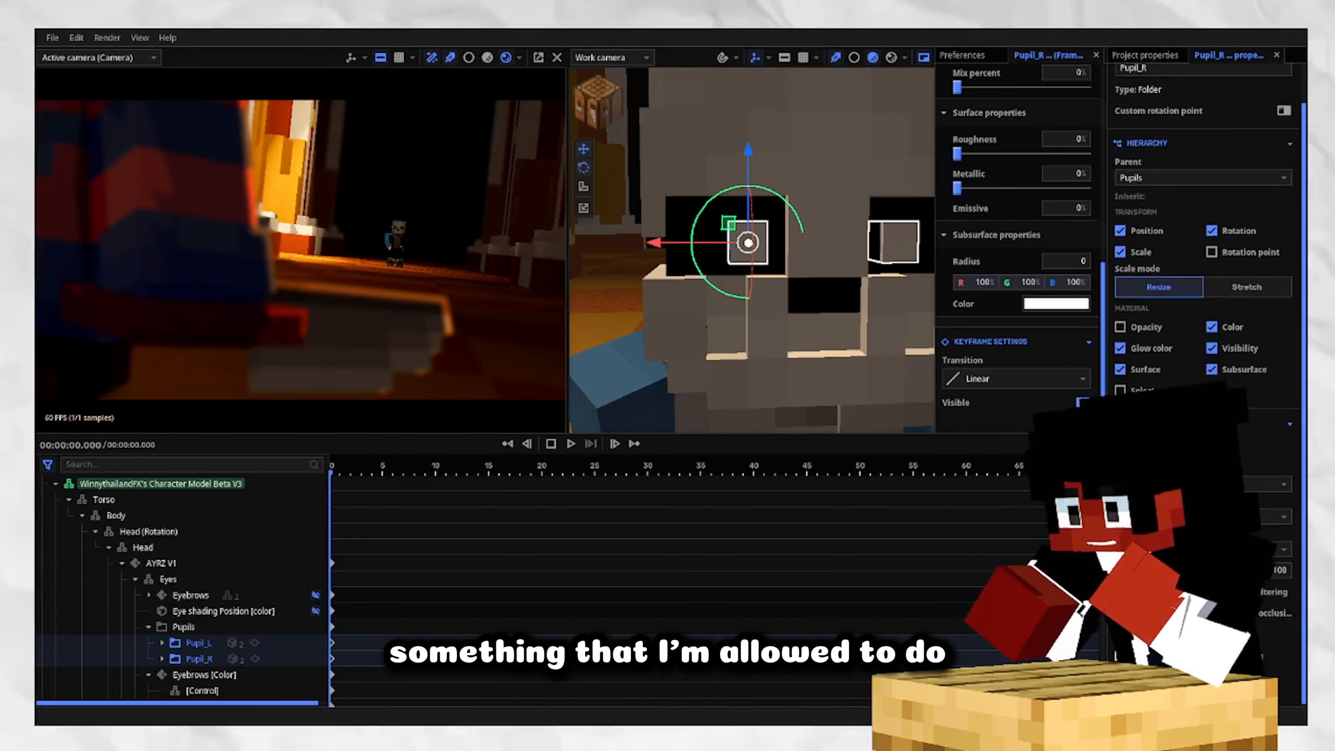
scroll(1020, 237, "up", 1)
scroll(1019, 237, "down", 1)
right_click_drag(876, 364, 883, 335)
key("s")
key("w")
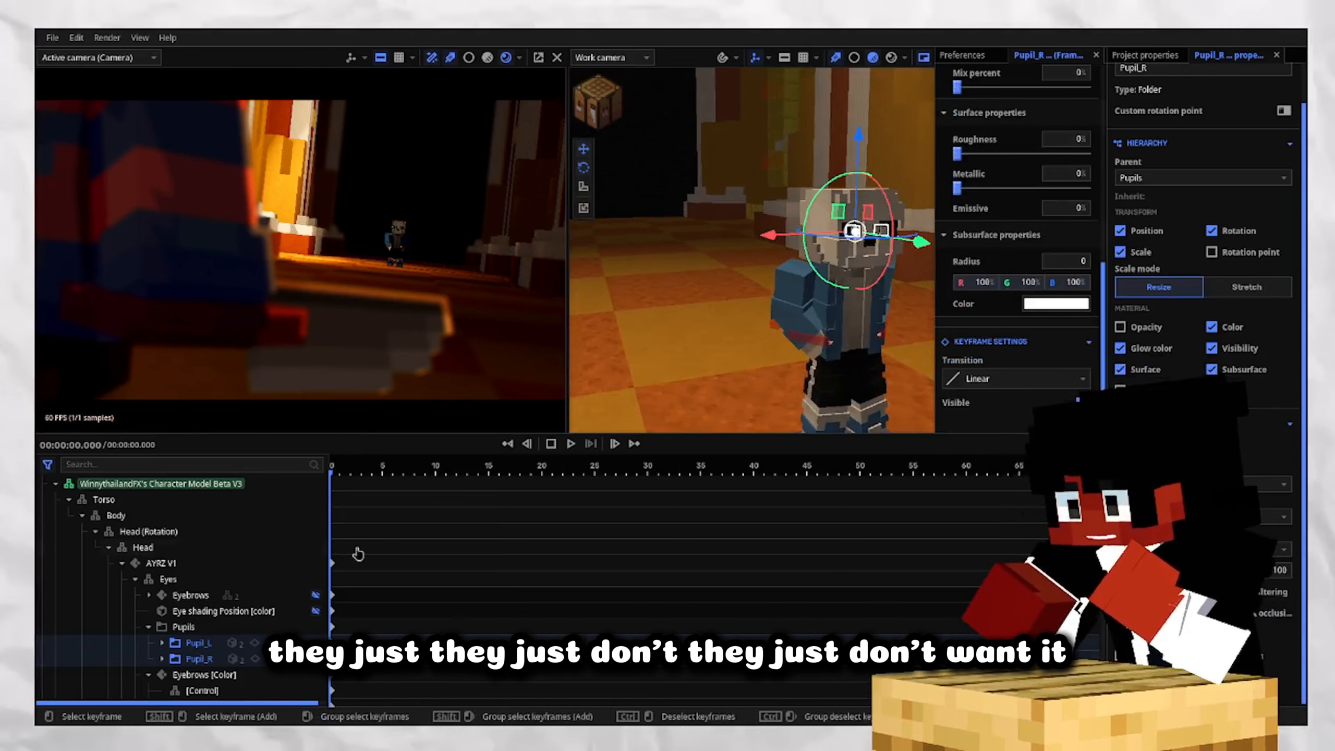
Select the top and bottom Pupil Color cubes of both pupils and try to make them glow.
left_click(162, 643)
scroll(231, 631, "down", 2)
left_click(237, 611)
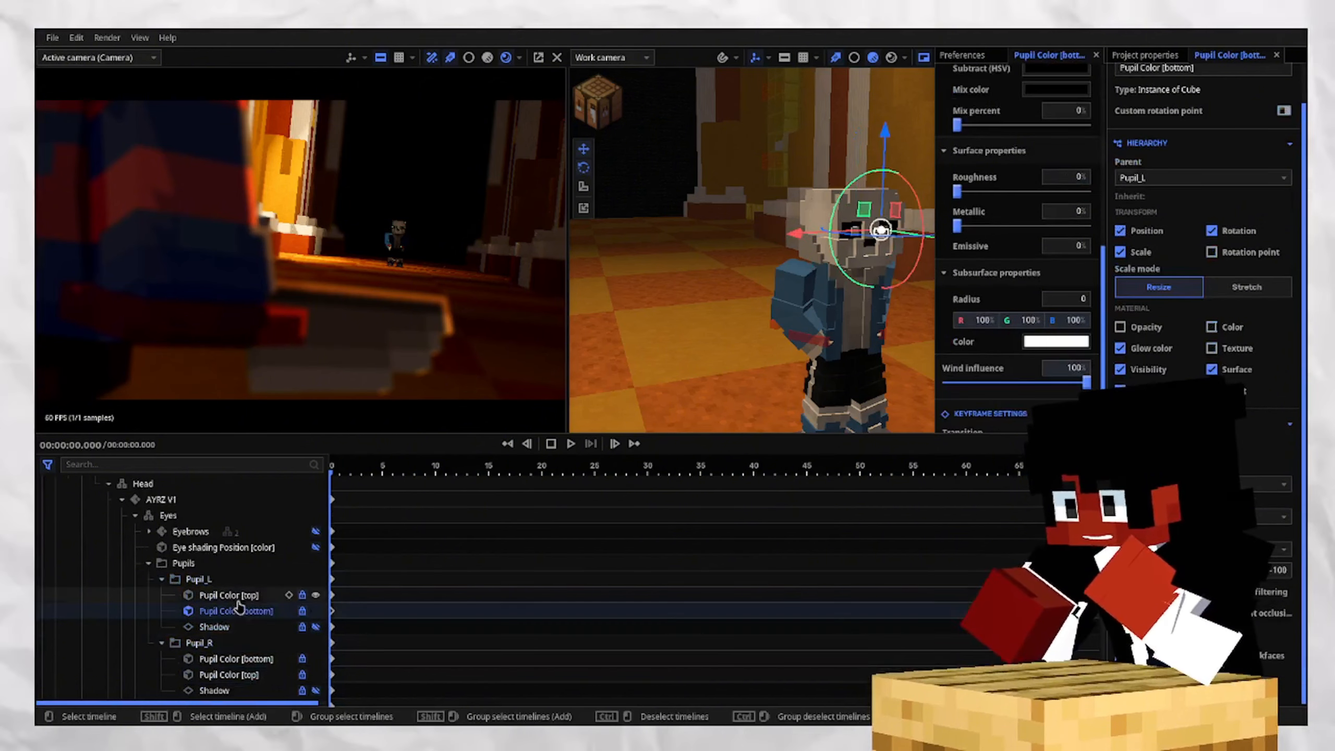
left_click(229, 595, "shift")
scroll(1048, 158, "up", 3)
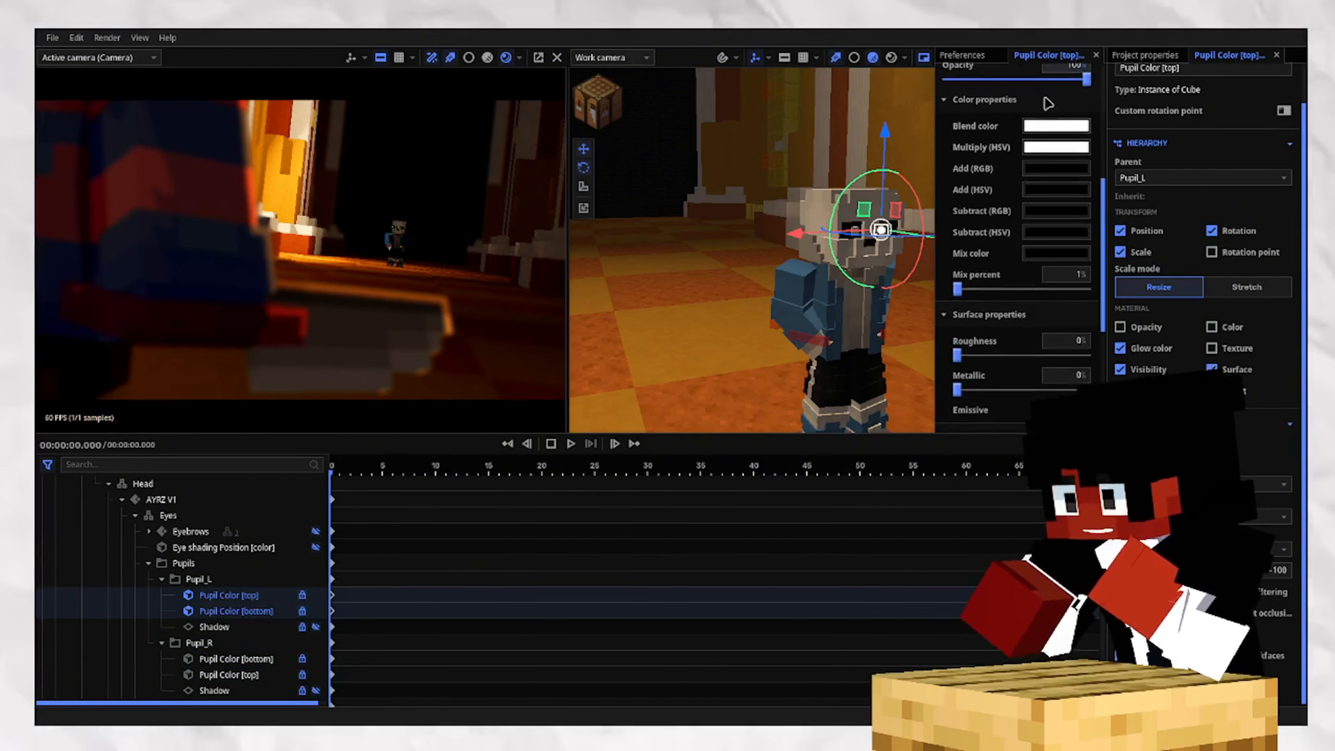
scroll(242, 681, "down", 2)
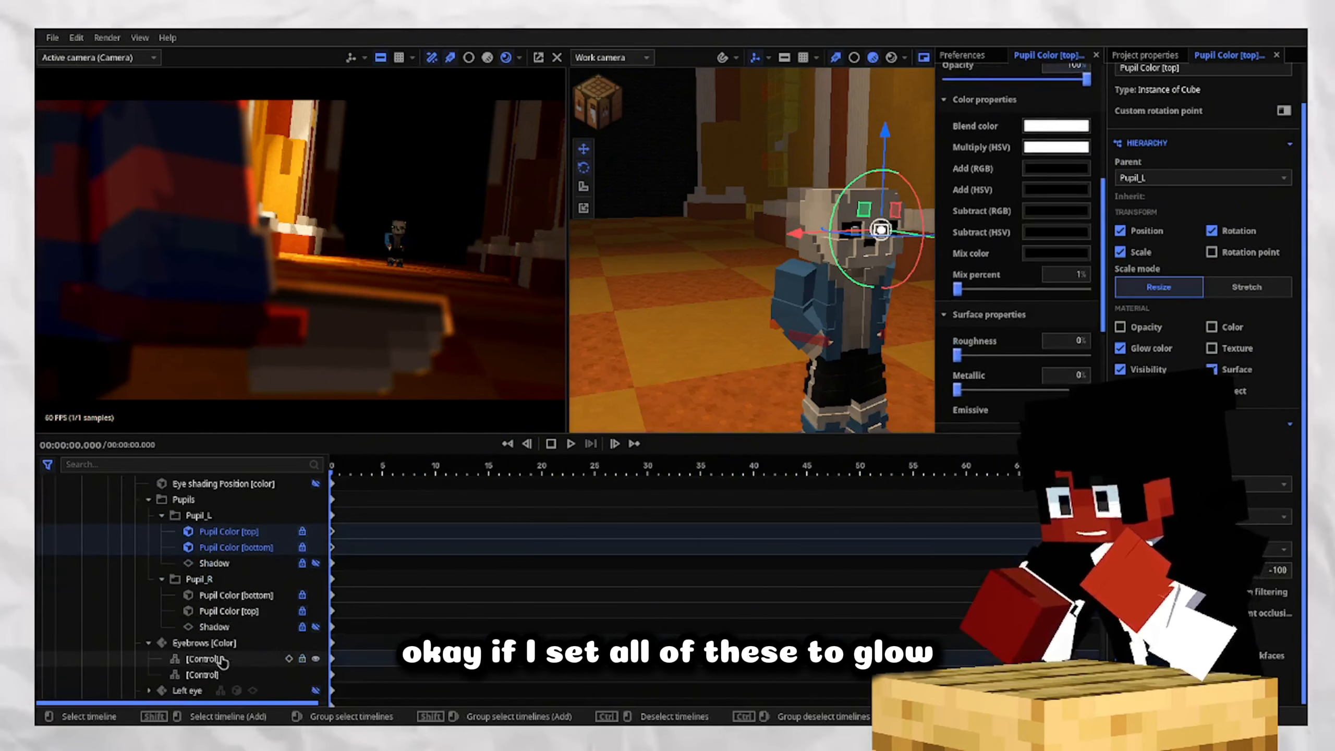
left_click(228, 611, "shift")
left_click(233, 596, "shift")
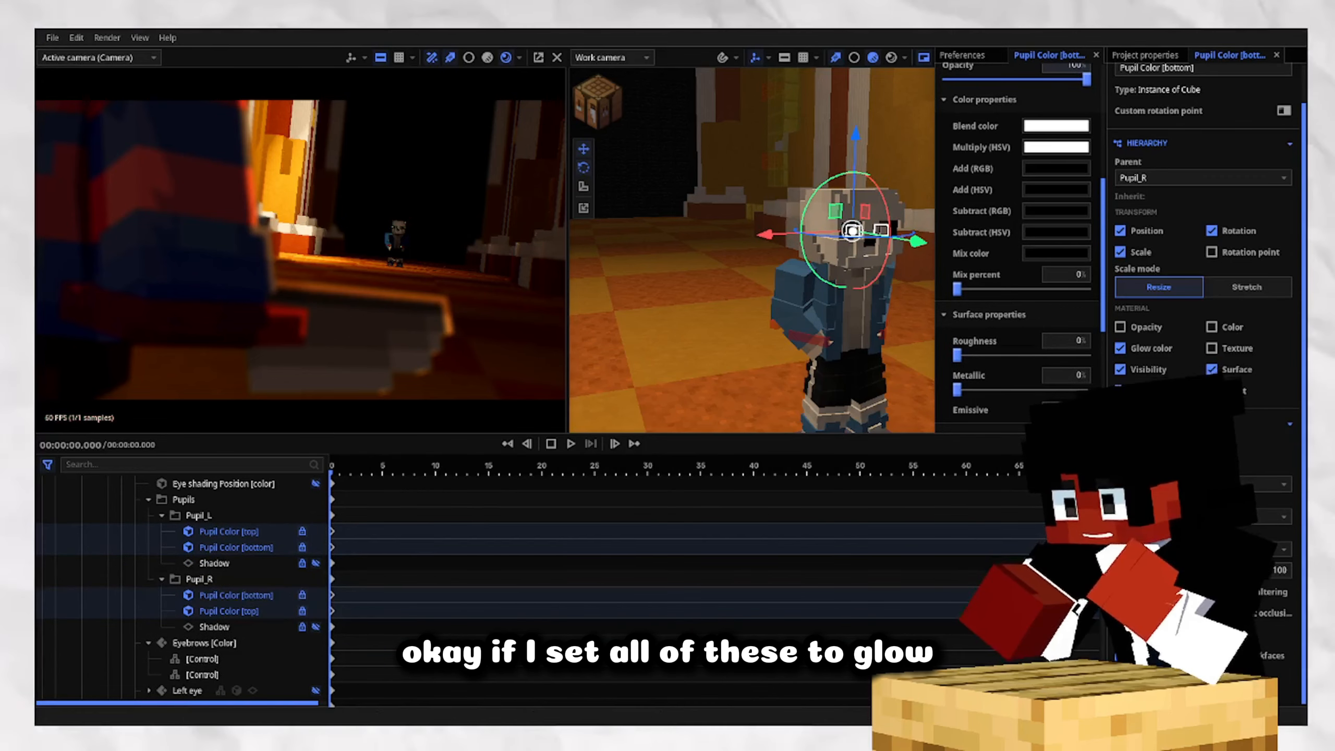
left_click(1120, 634)
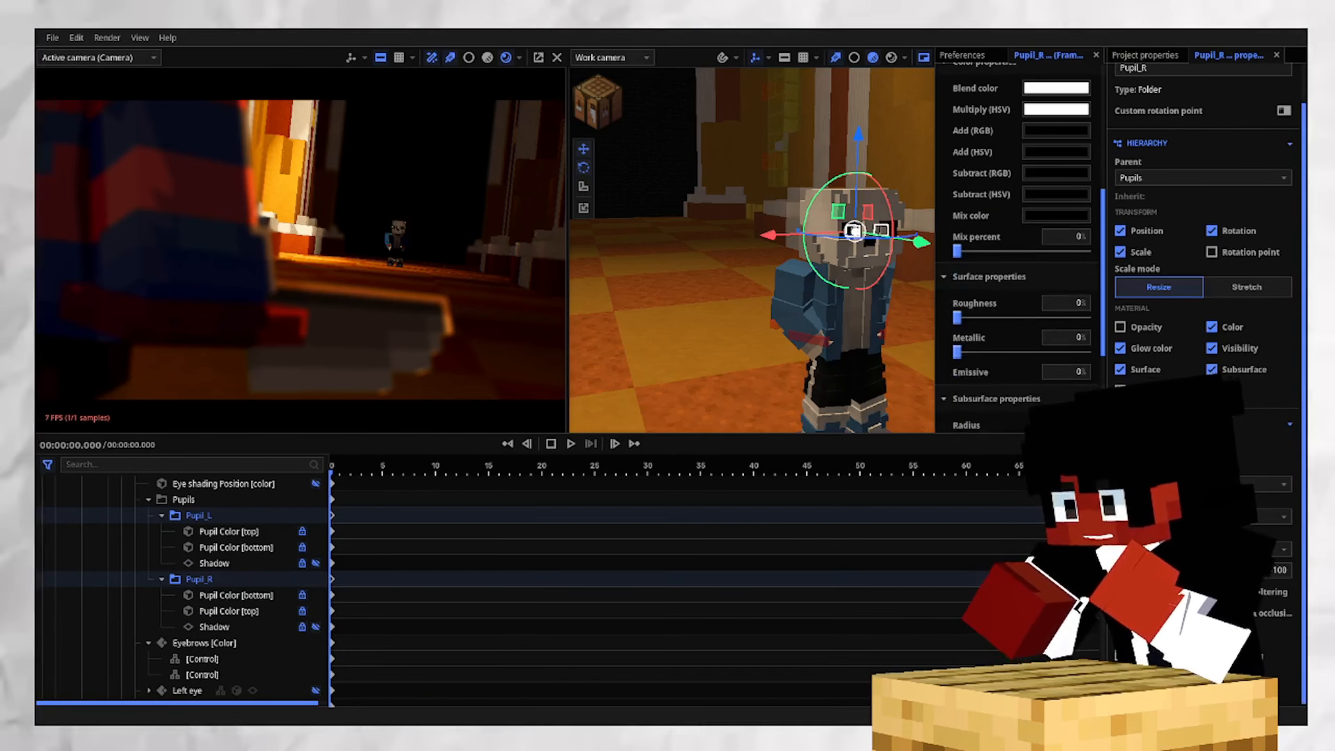
Enable glow on the Pupil_L and Pupil_R folders with a white glow color, leaving the pupils in their original position, and deselect them.
left_click(1120, 635)
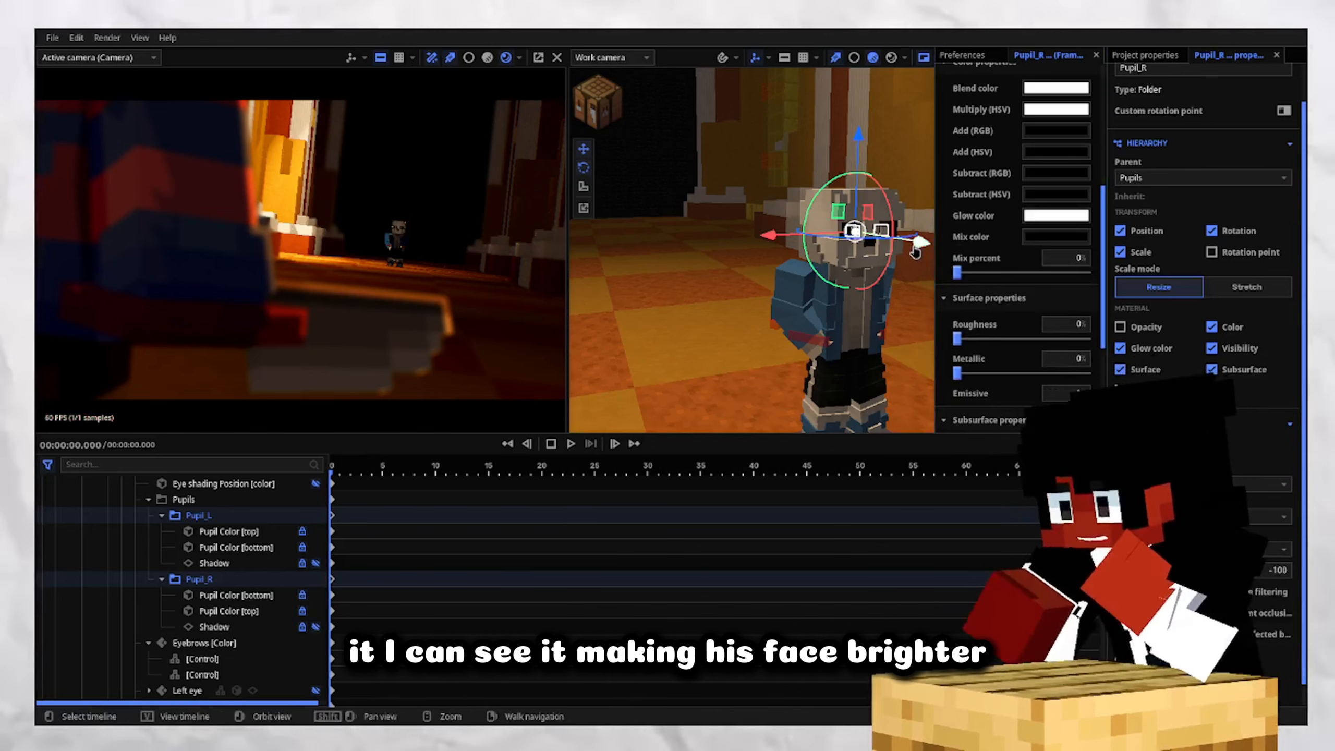
left_click_drag(916, 251, 723, 306)
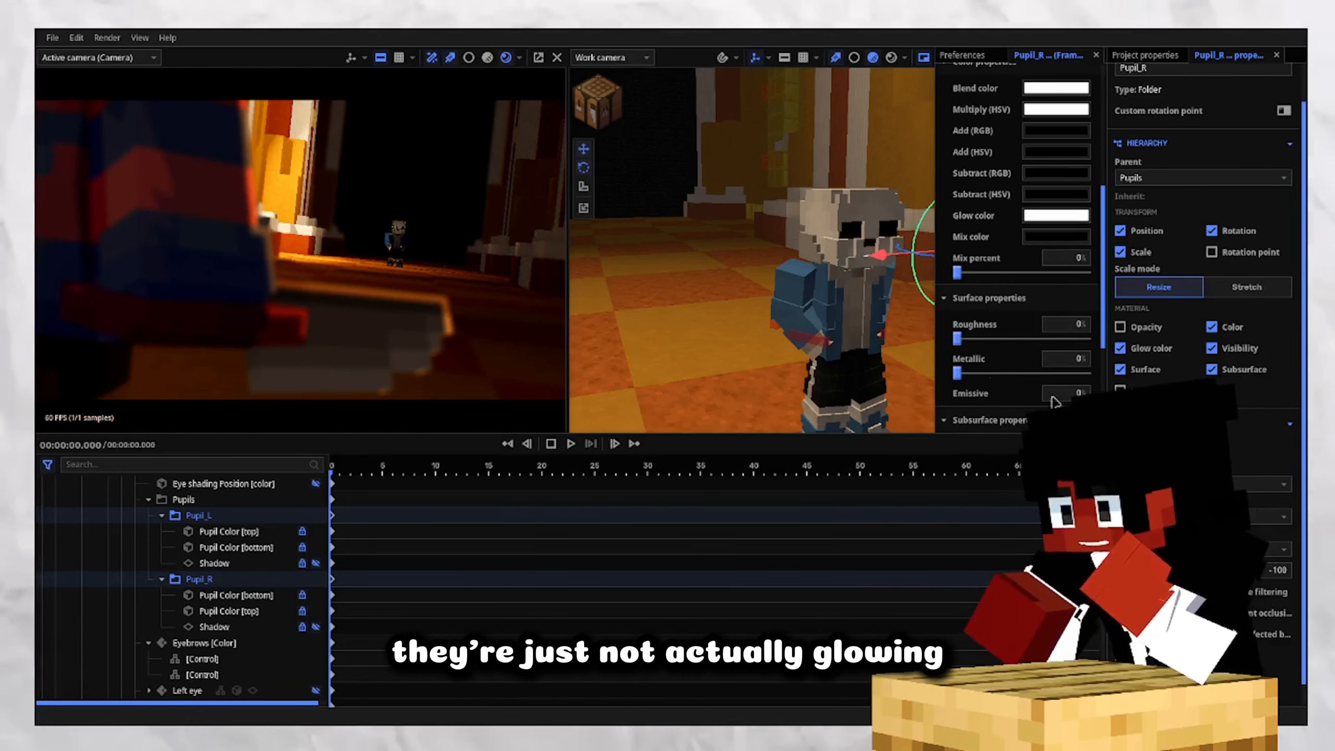
scroll(778, 251, "up", 1)
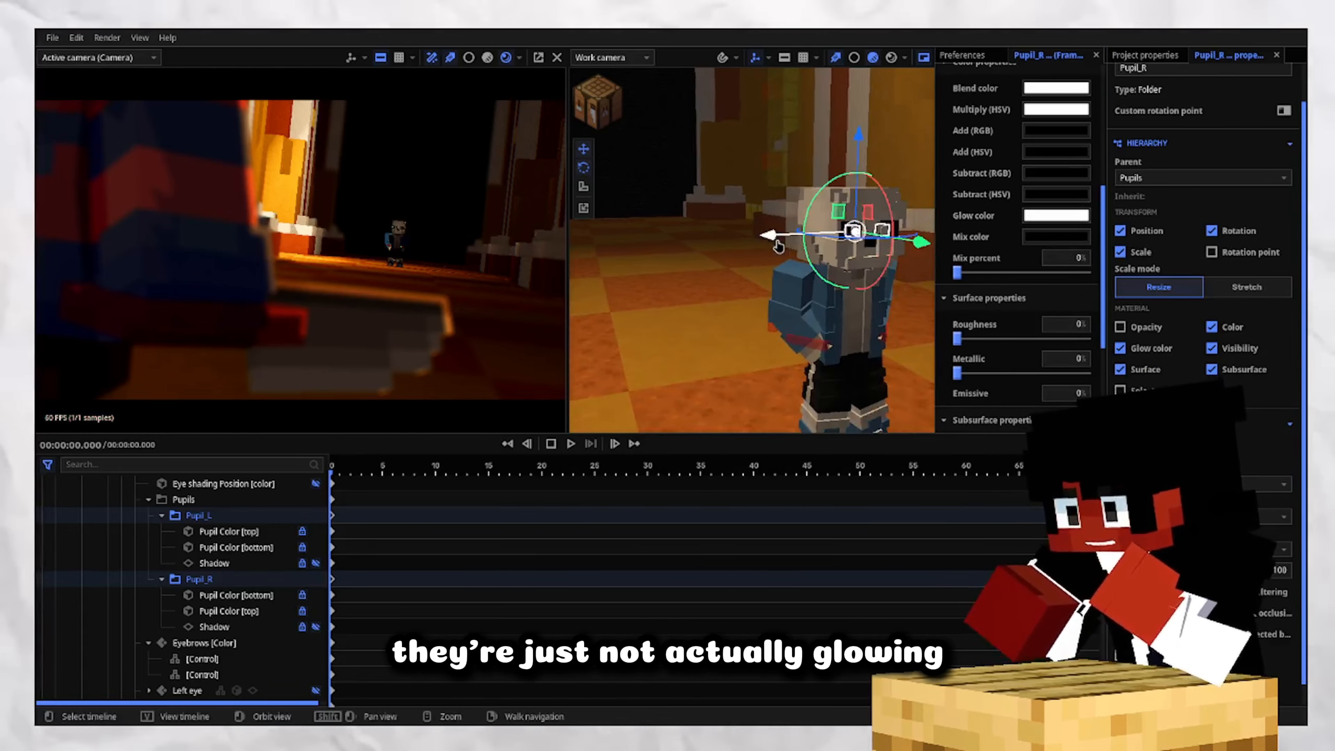
left_click(715, 335)
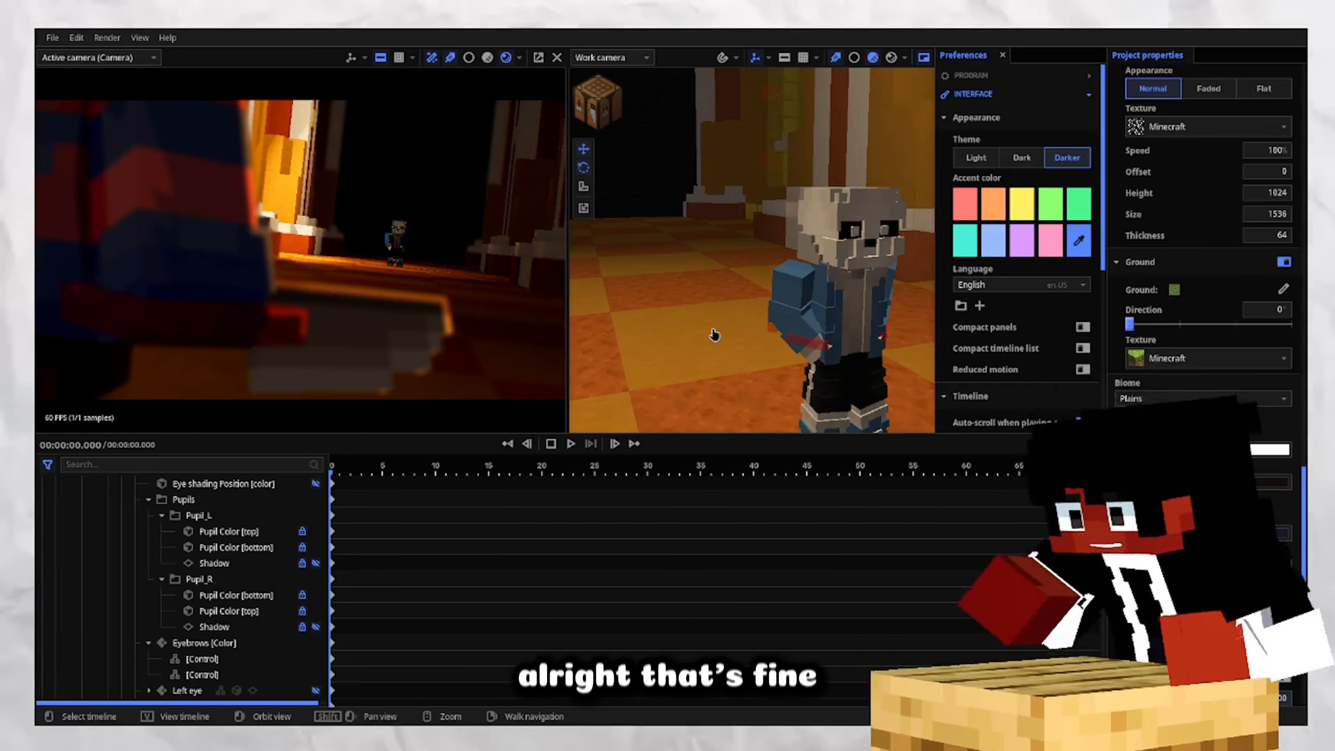
Create a surface shape that uses the Lightray (3) texture.
left_click(597, 102)
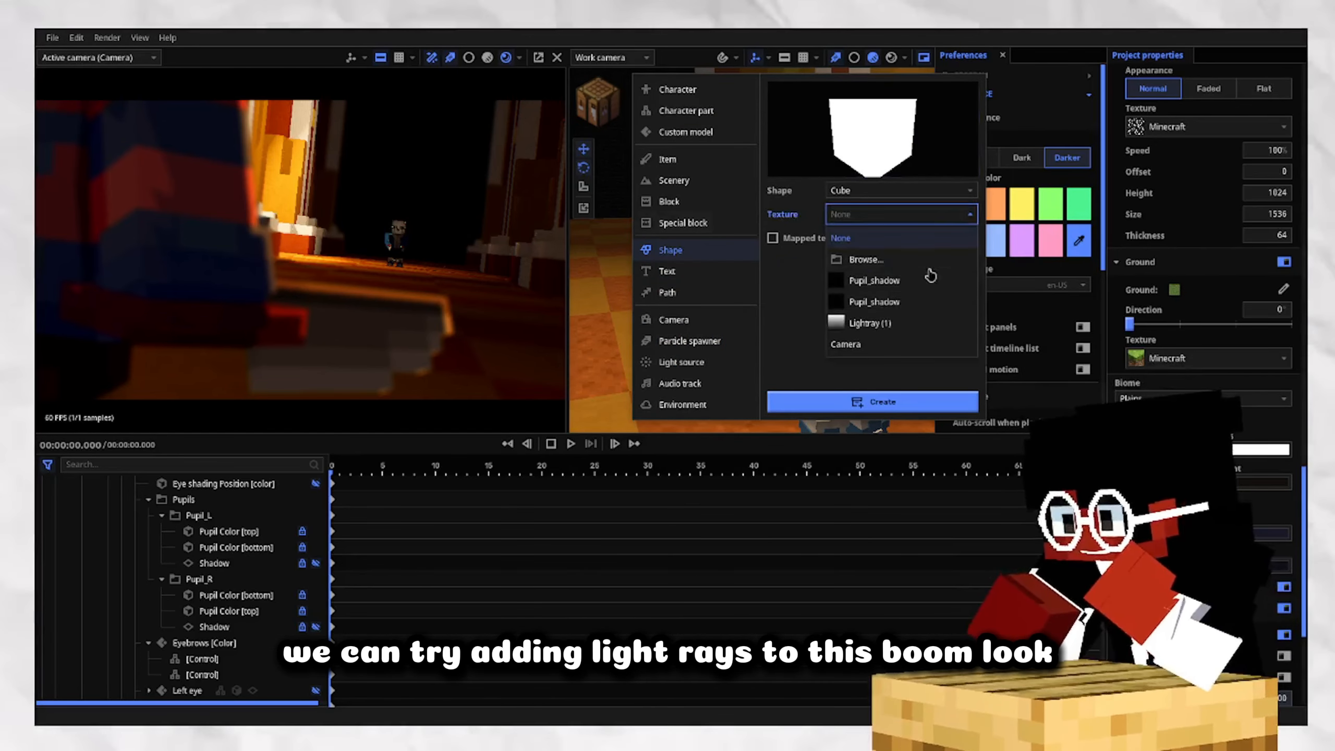
left_click(912, 324)
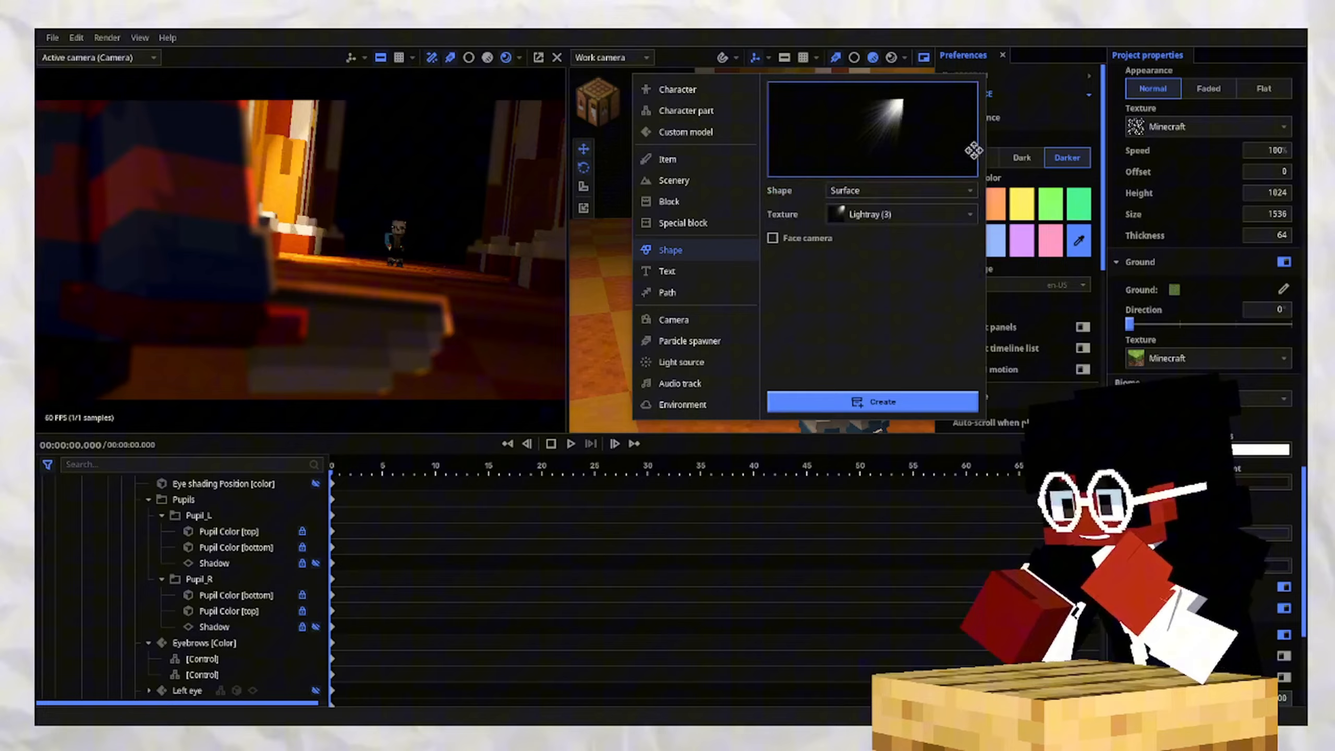
left_click(873, 401)
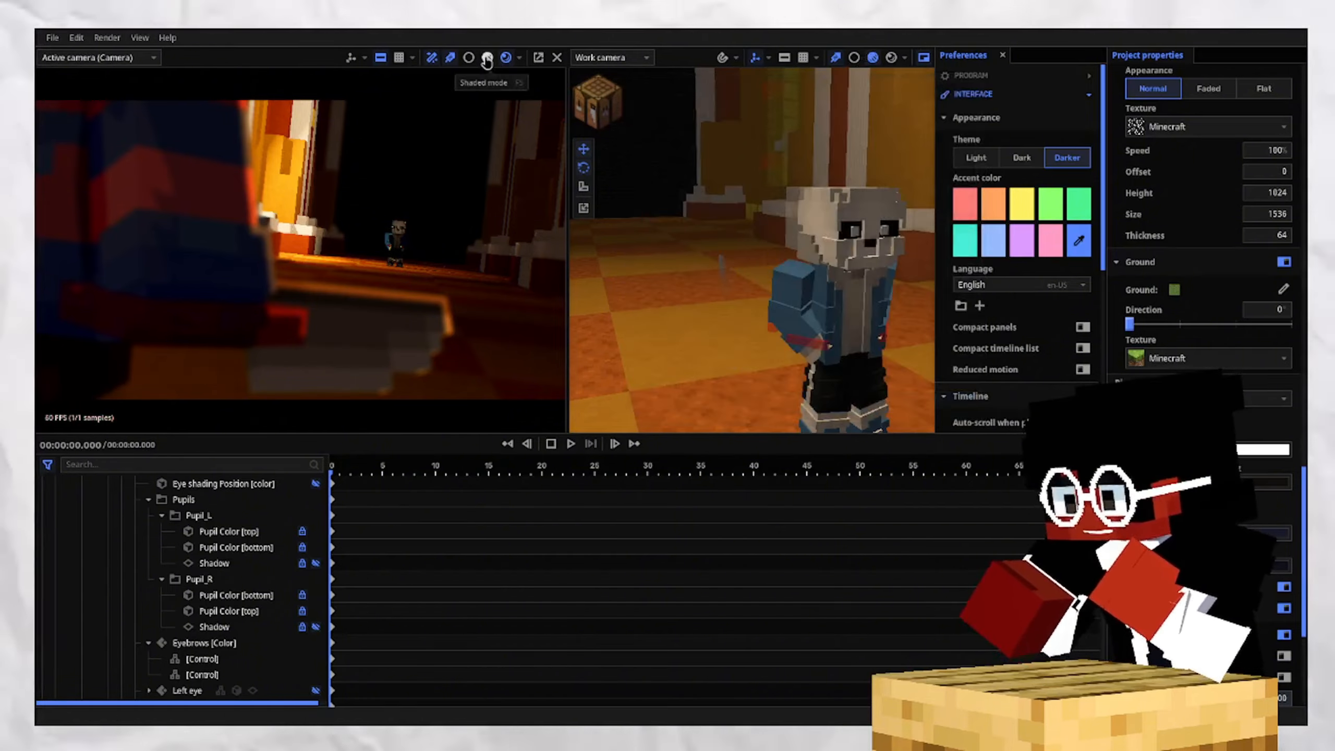
Move the light ray surface up to the window beside Sans, at about Y -107 and Z 112, and turn it toward the corridor.
right_click_drag(752, 250, 751, 250)
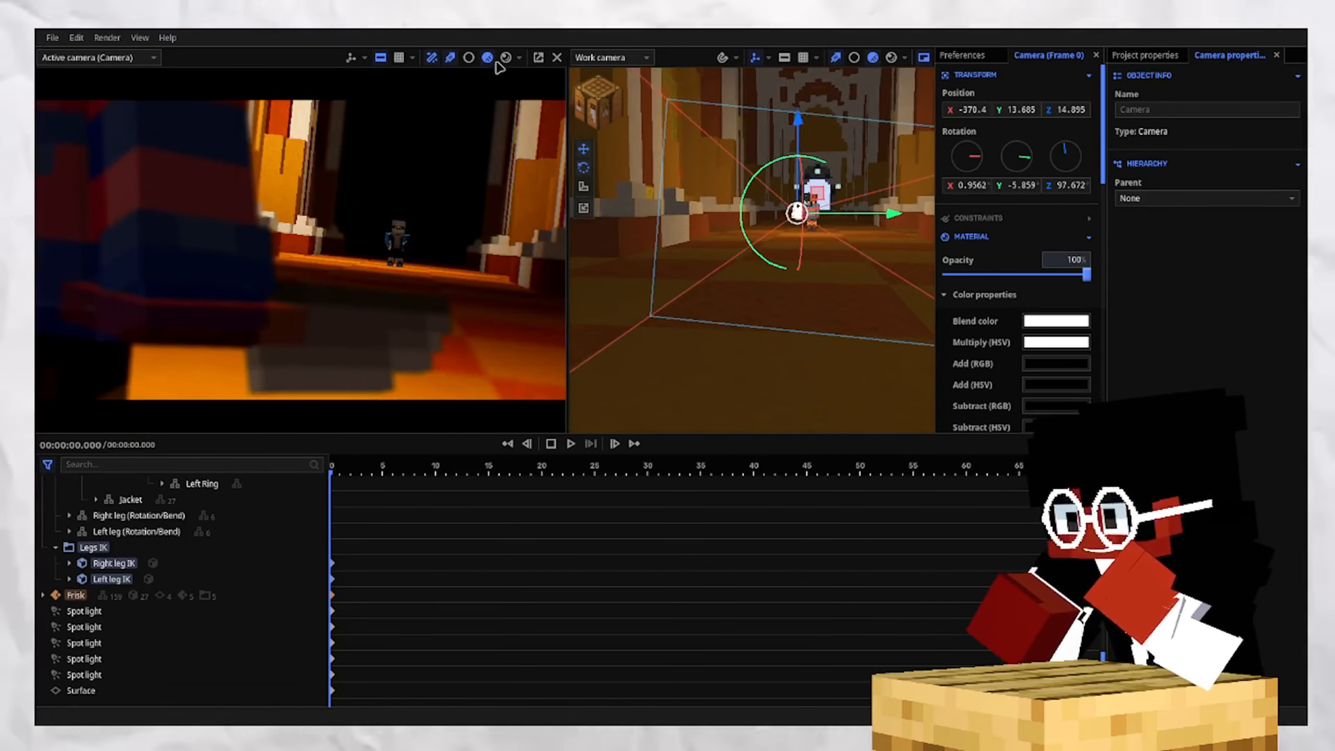
right_click_drag(752, 249, 751, 250)
left_click(152, 690)
right_click_drag(799, 367, 799, 367)
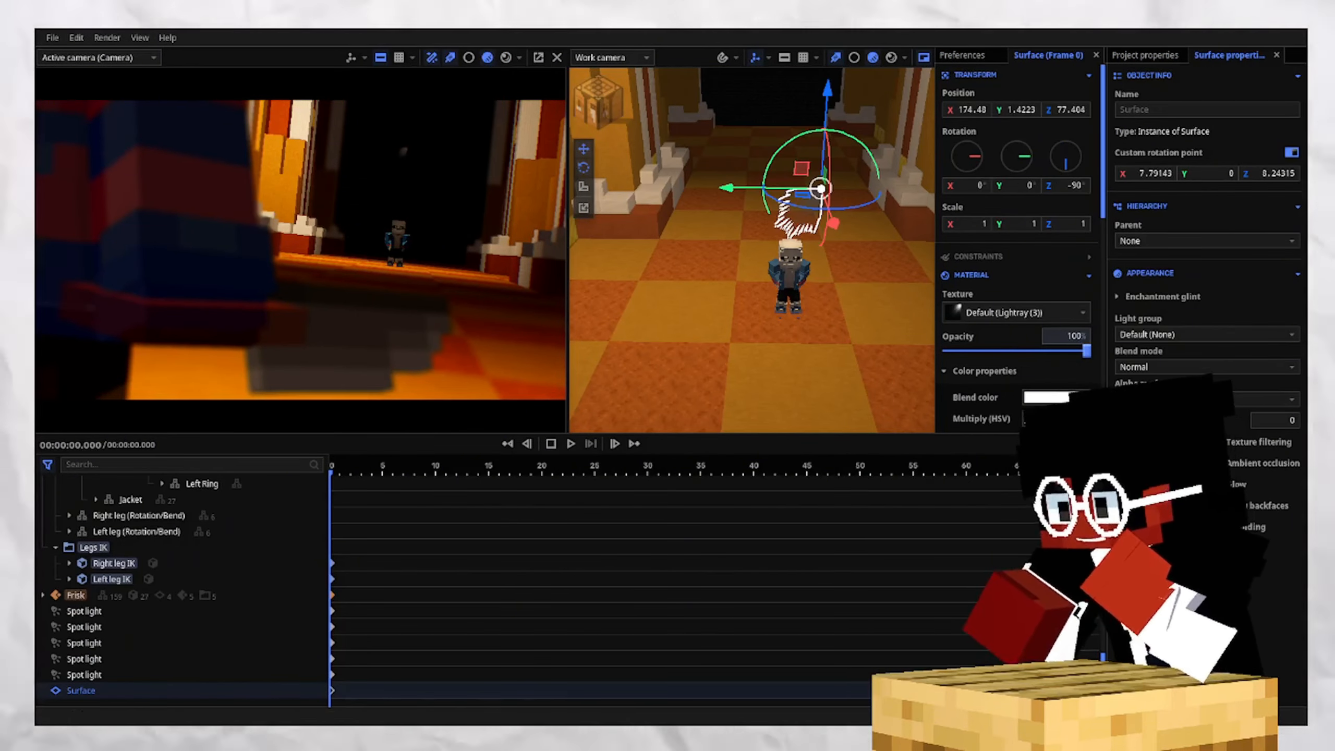
left_click_drag(777, 151, 848, 137)
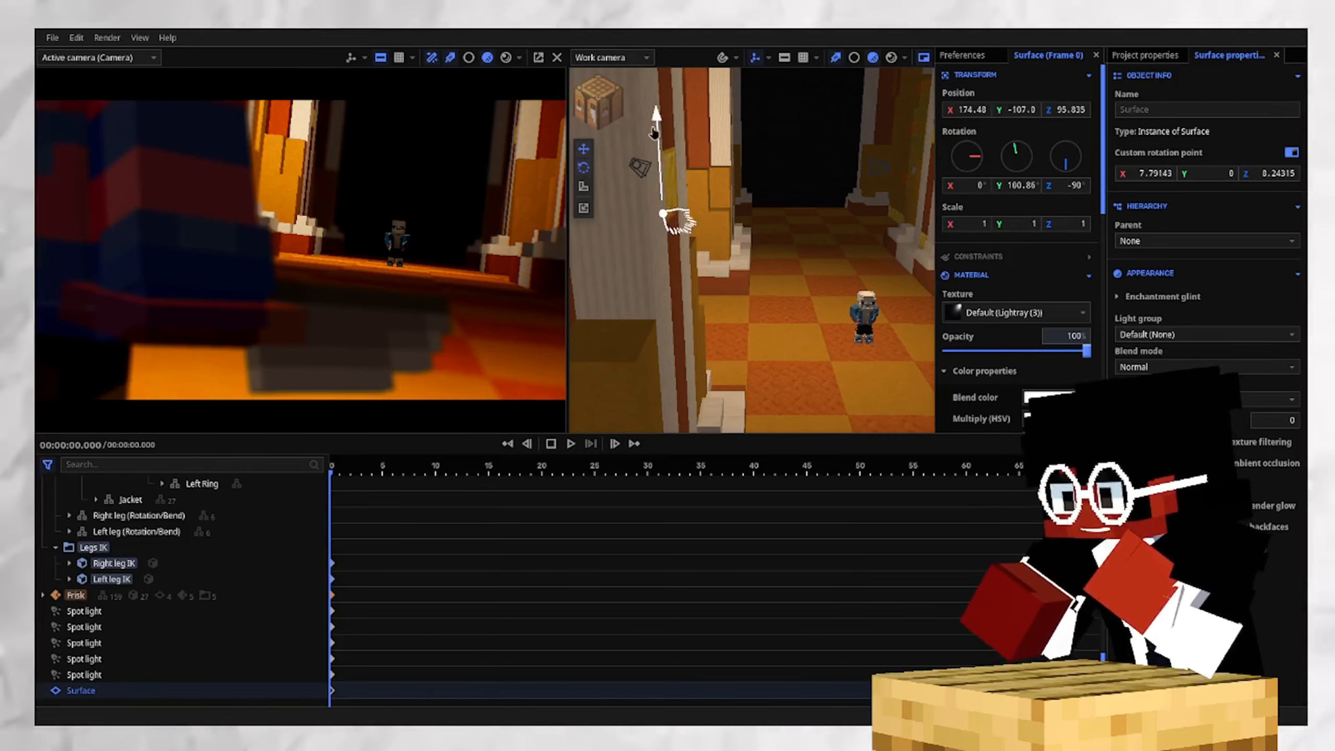
left_click_drag(654, 133, 652, 93)
Scale the light ray surface uniformly to about 16.9 and tilt it to a Y rotation of about 85°.
left_click(1016, 206)
left_click_drag(1065, 224, 1082, 225)
left_click_drag(704, 134, 717, 145)
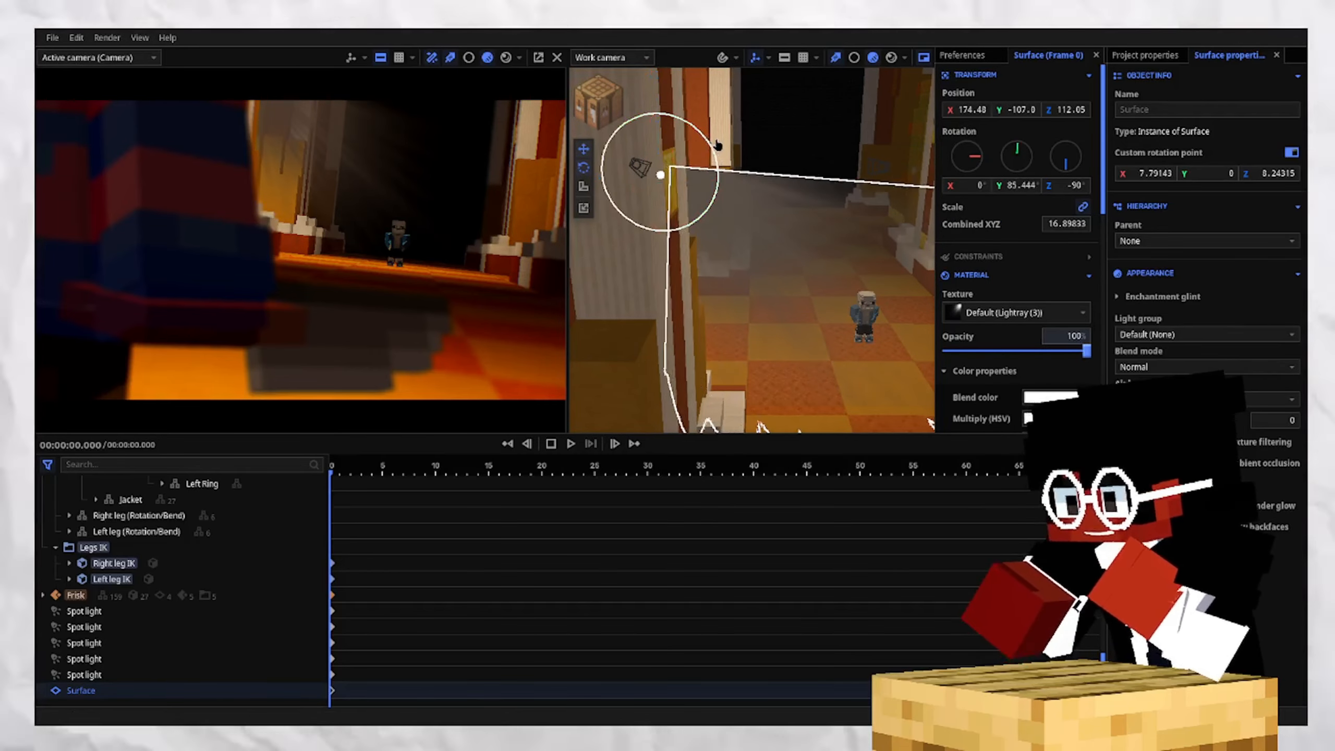
Give the light ray surface an orange blend color and raise its emissive value to 100%.
scroll(1041, 257, "down", 5)
left_click(1051, 239)
left_click(1042, 385)
left_click_drag(1051, 258, 1045, 229)
scroll(1031, 316, "down", 6)
left_click_drag(1067, 299, 1031, 331)
scroll(1031, 316, "up", 6)
left_click(1056, 240)
left_click_drag(1073, 262, 1110, 238)
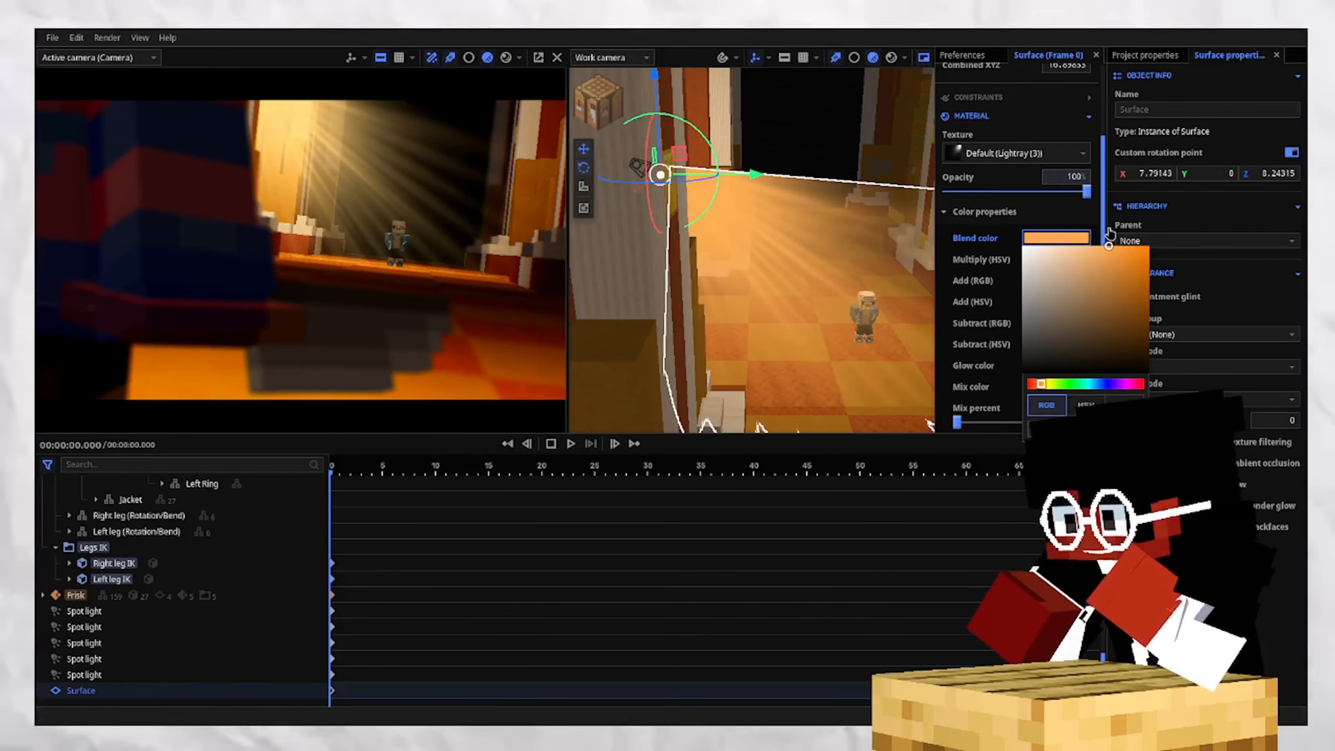
Show the active camera in render mode, then tilt the light ray surface further downward and raise it higher on the window.
key("F5")
scroll(1053, 250, "down", 2)
left_click(1054, 287)
left_click_drag(969, 430, 969, 439)
left_click(968, 379)
left_click_drag(705, 136, 714, 153)
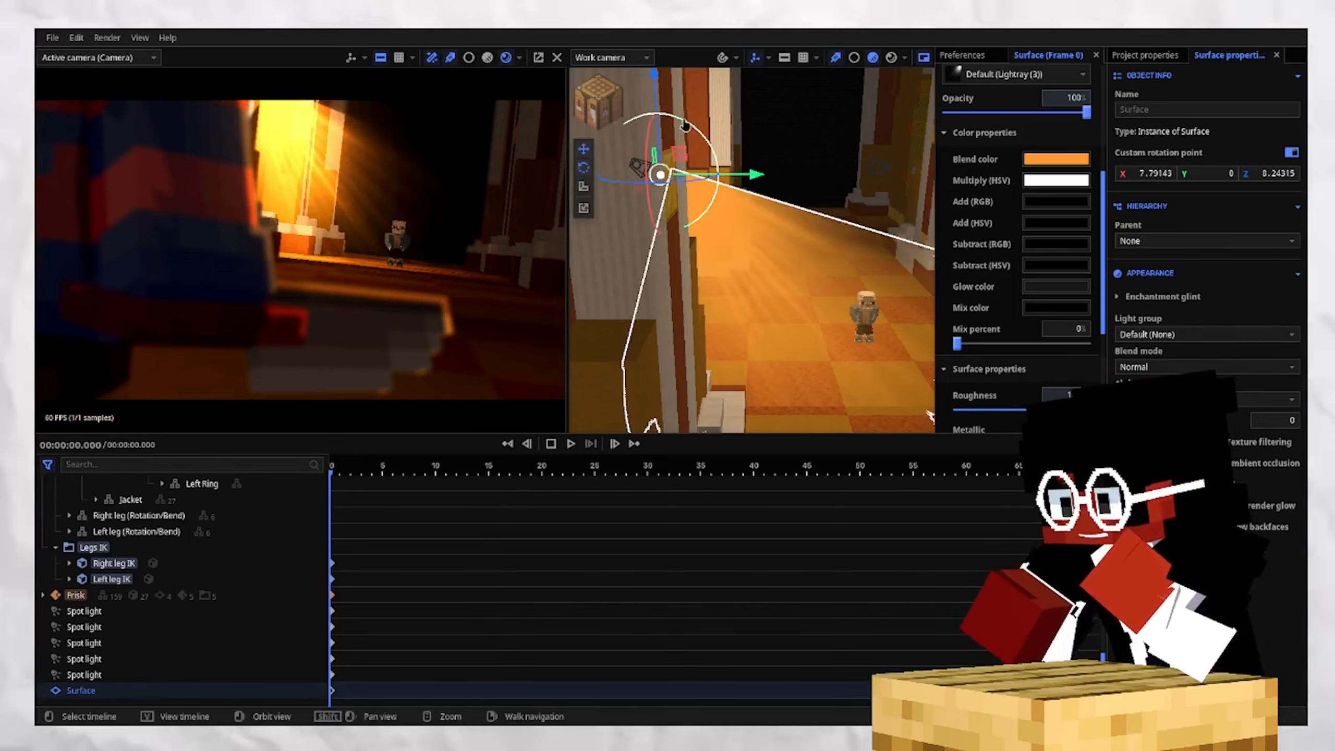
left_click_drag(654, 75, 653, 47)
Stretch the light ray surface to a scale of about 20.5 in X and 20 in Z, with a Y rotation of about 70.9°.
scroll(1025, 210, "up", 5)
left_click_drag(1066, 144, 1079, 144)
left_click_drag(967, 144, 981, 144)
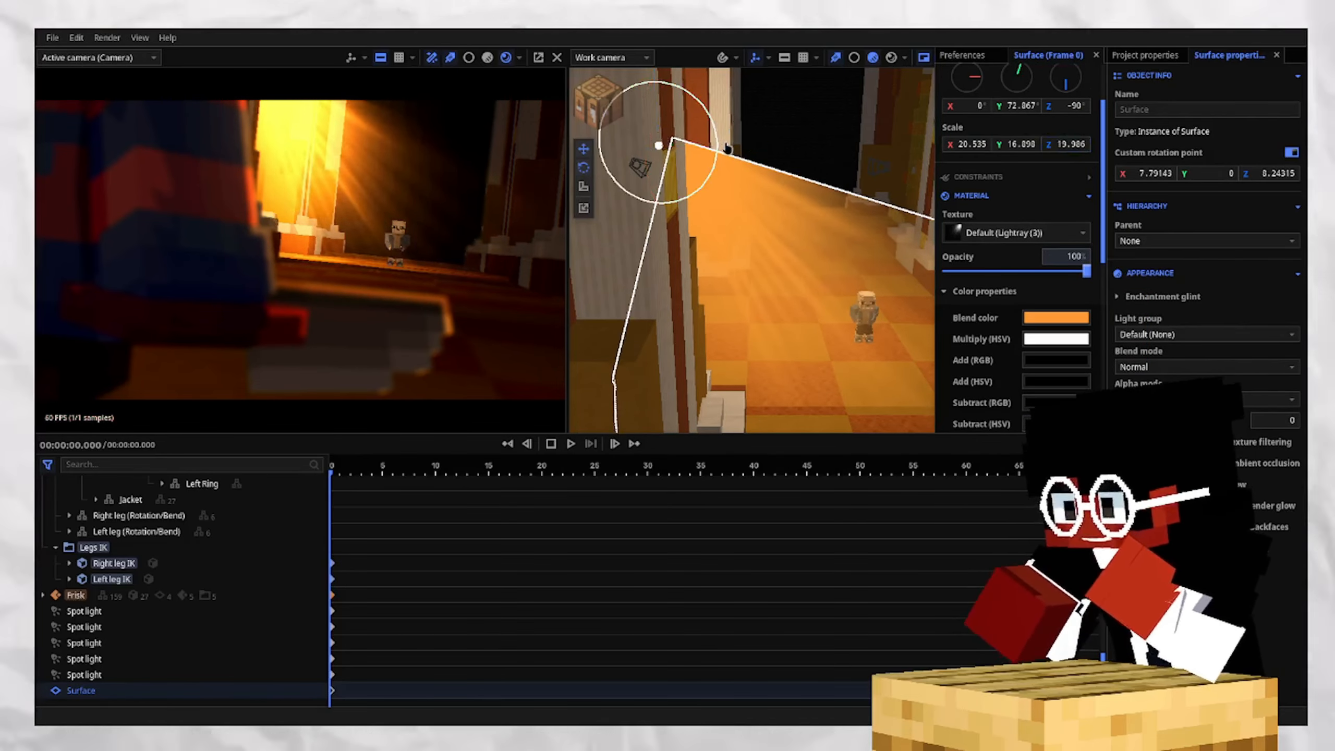
left_click_drag(727, 148, 721, 153)
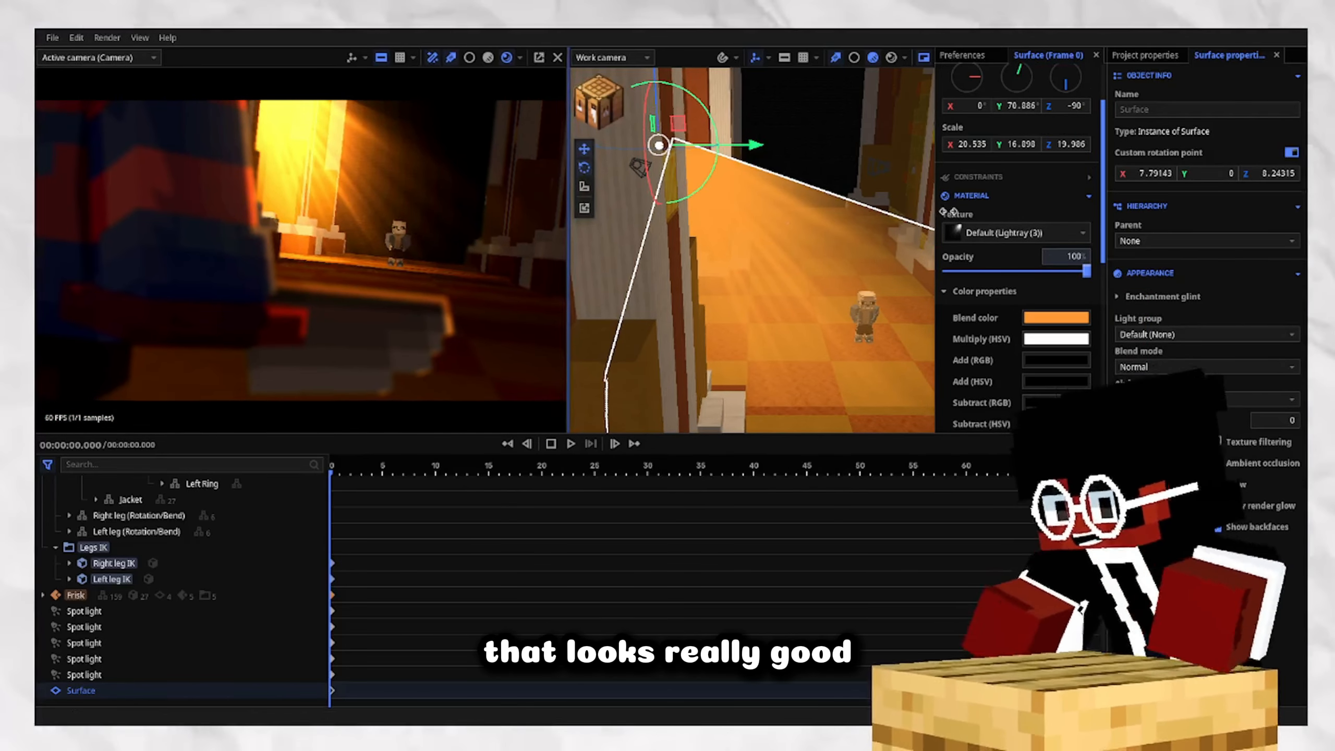
Enlarge the active camera view to examine the rendered light ray, restore the split view and deselect the surface.
left_click_drag(568, 249, 962, 210)
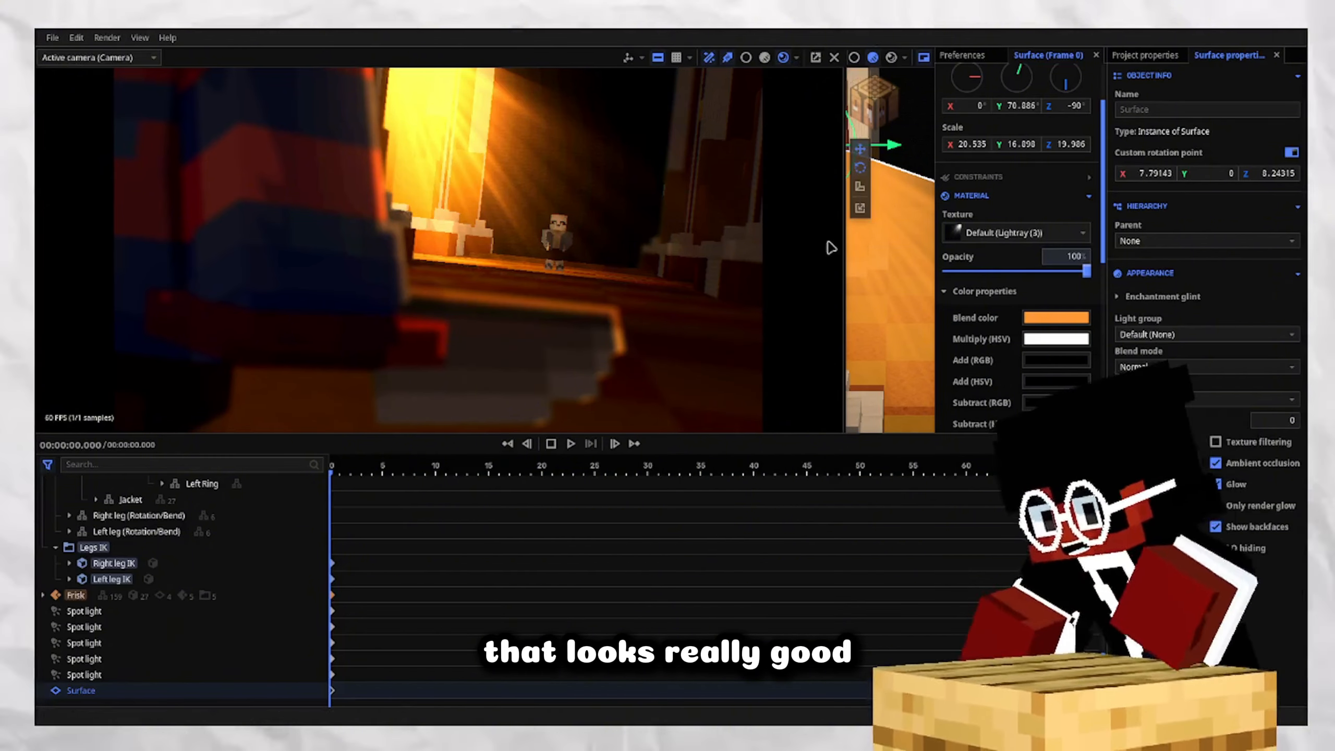
left_click_drag(838, 256, 507, 253)
left_click(770, 152)
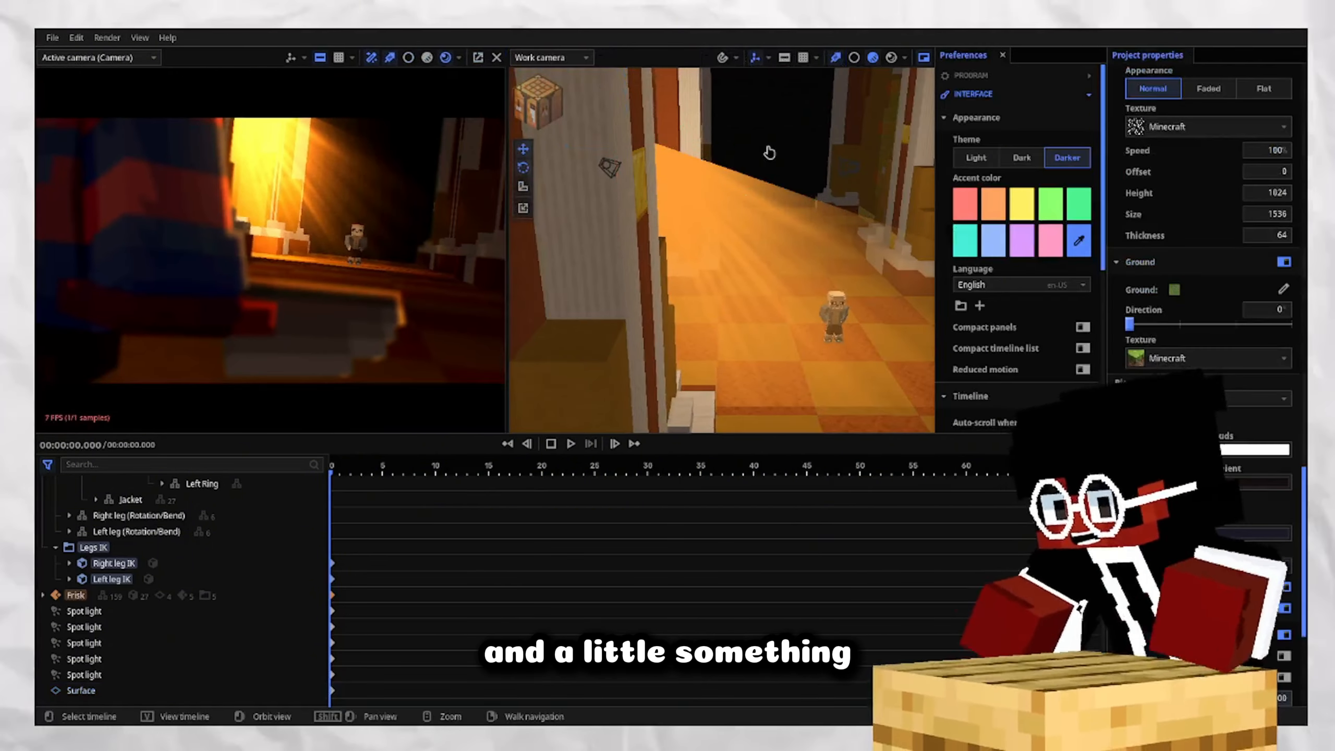
Select the Frisk model and reduce its roughness to 61%.
right_click_drag(873, 277, 841, 258)
key("w")
key("w")
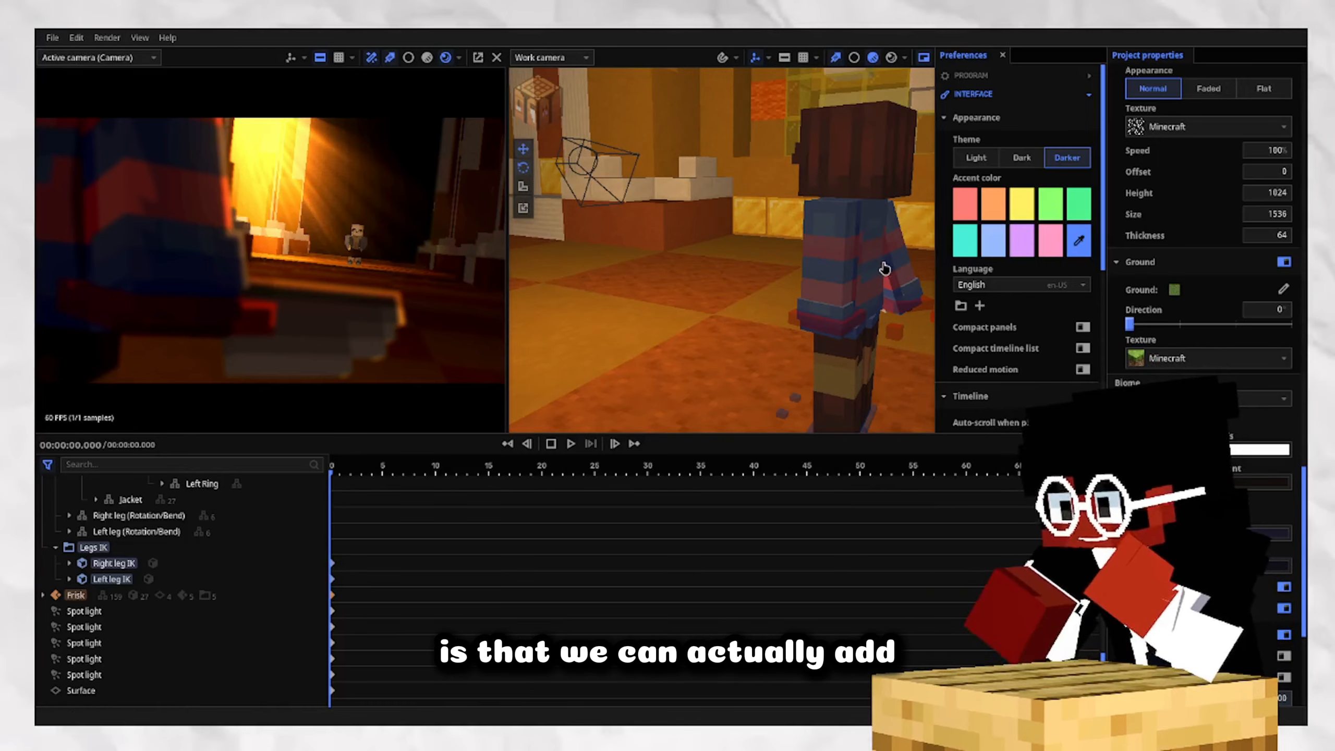
left_click(885, 269)
scroll(1053, 243, "down", 5)
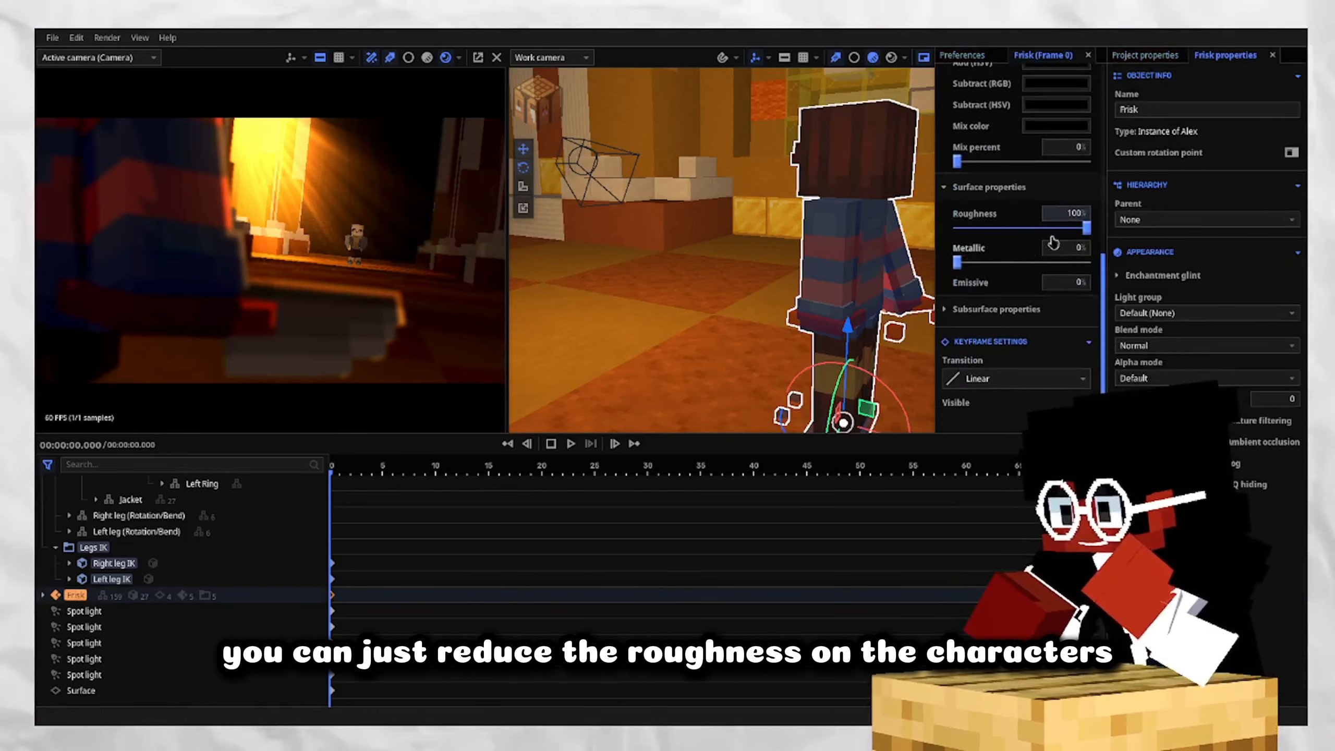
left_click_drag(1071, 238, 1058, 239)
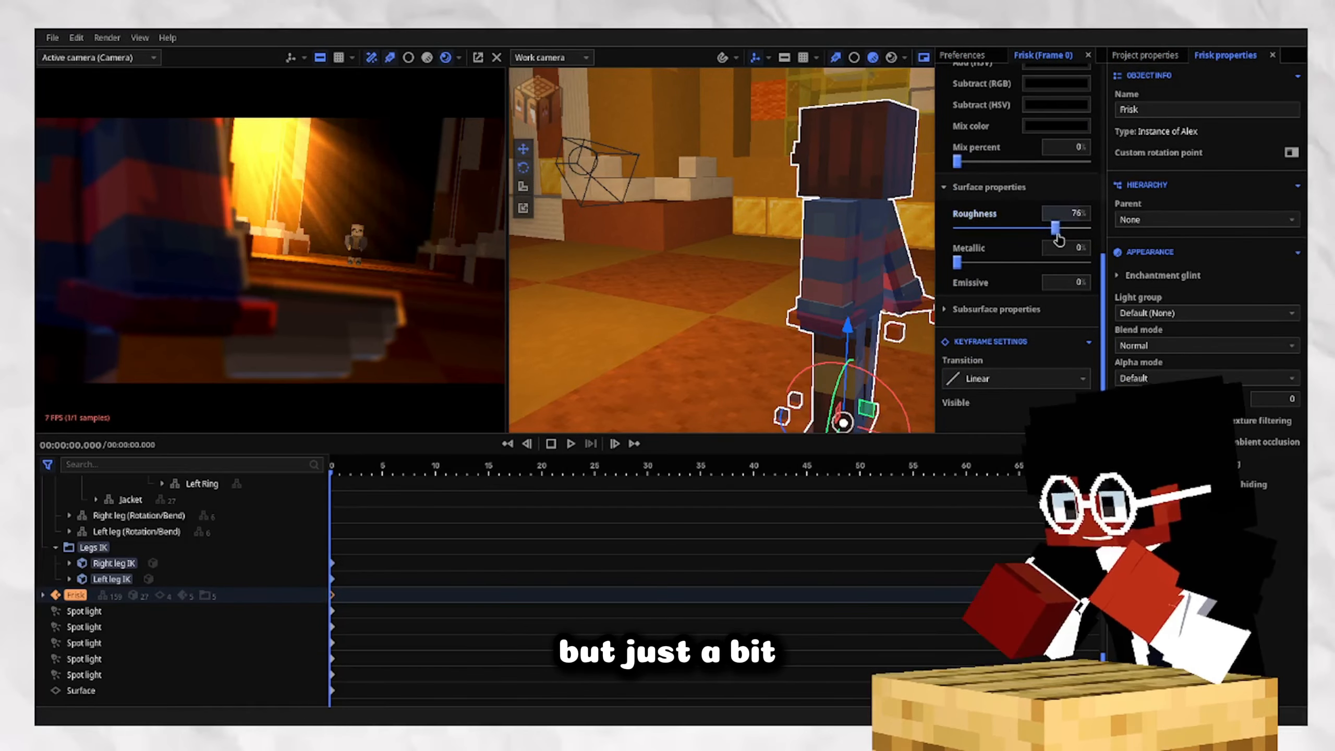
left_click(1145, 55)
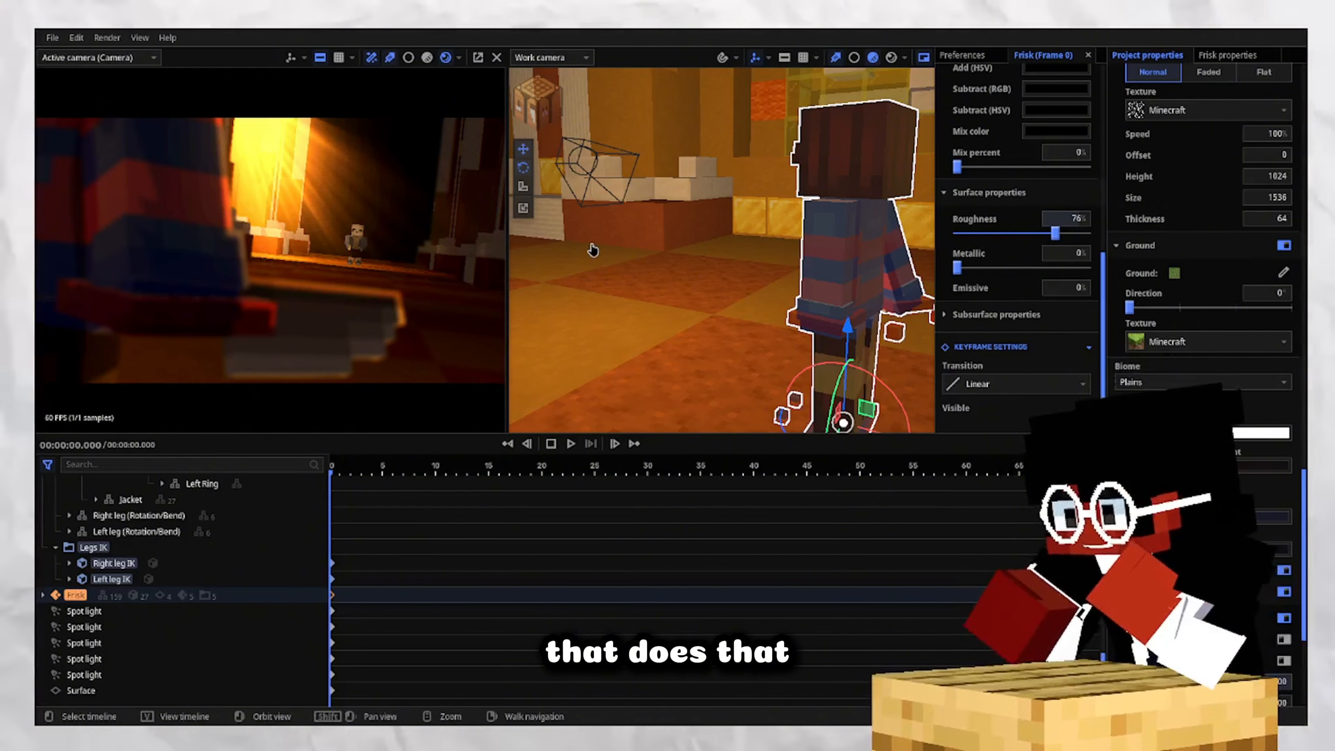
left_click(1073, 221)
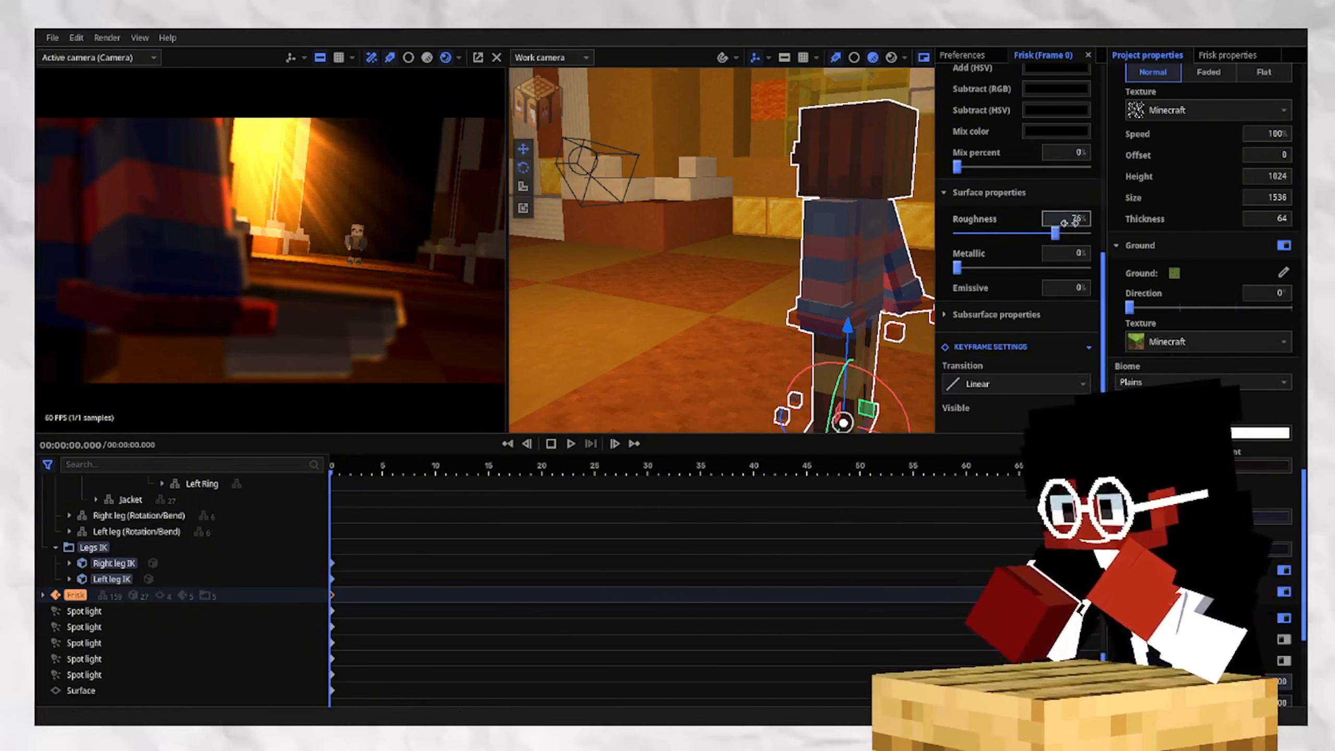
type("90")
key("Return")
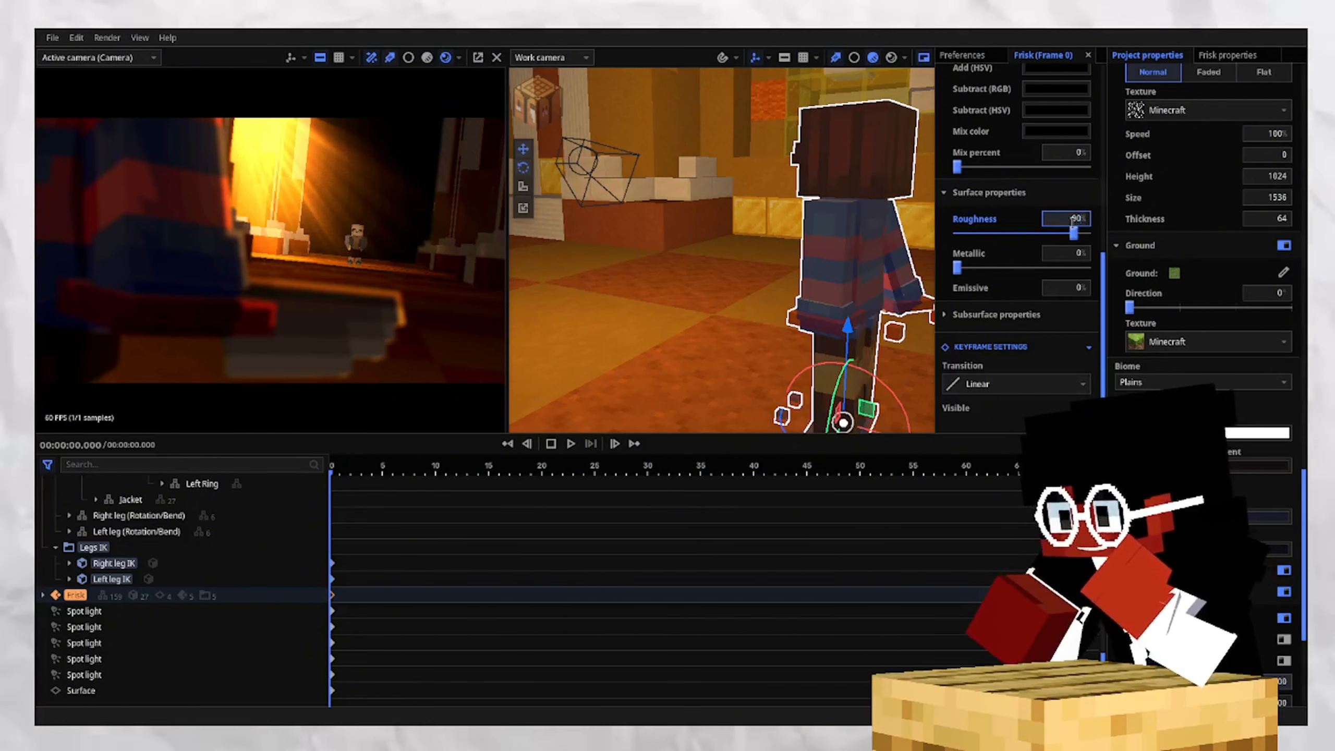
left_click_drag(1010, 240, 1036, 243)
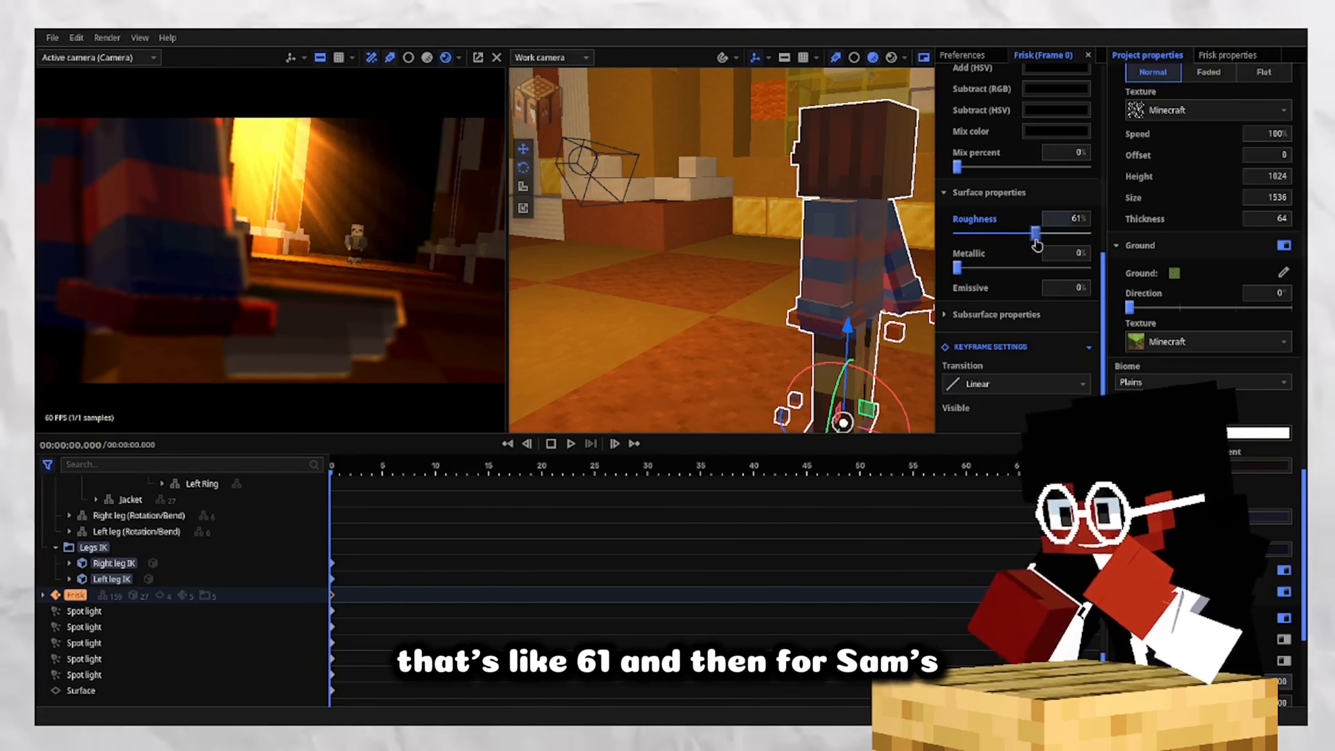
Set the roughness of the whole Sans model to 90% and deselect it.
right_click_drag(841, 215, 809, 210)
key("w")
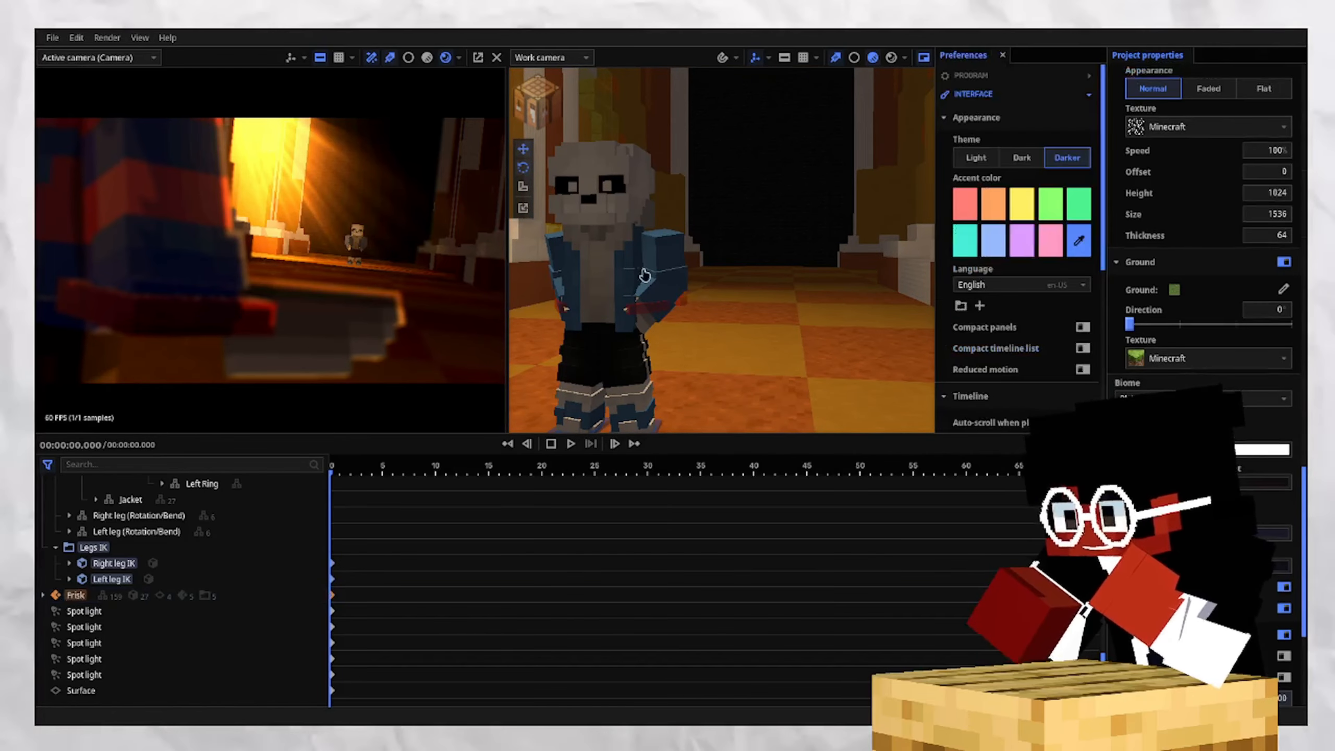
left_click(645, 274)
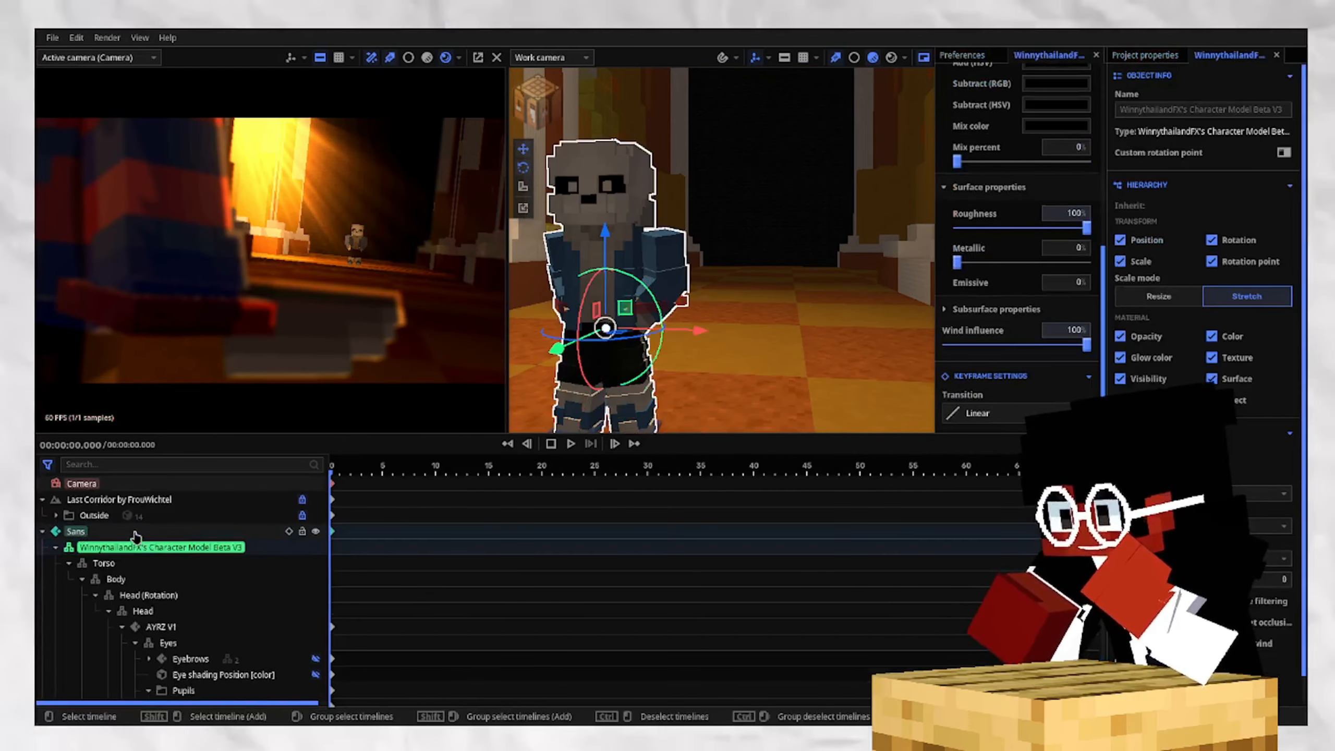
left_click(134, 533)
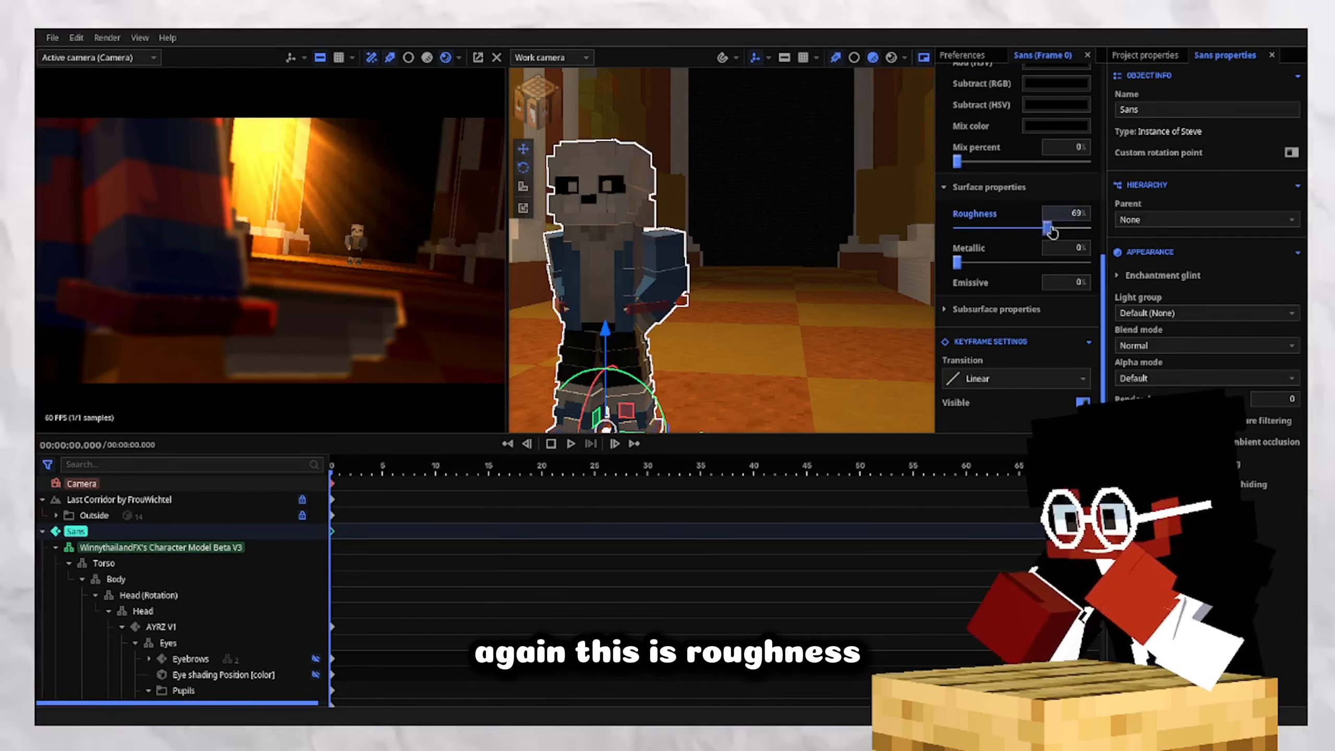
mouse_move(1052, 232)
left_mouse_down()
mouse_move(962, 232)
mouse_move(1029, 259)
left_mouse_up()
left_click(1058, 216)
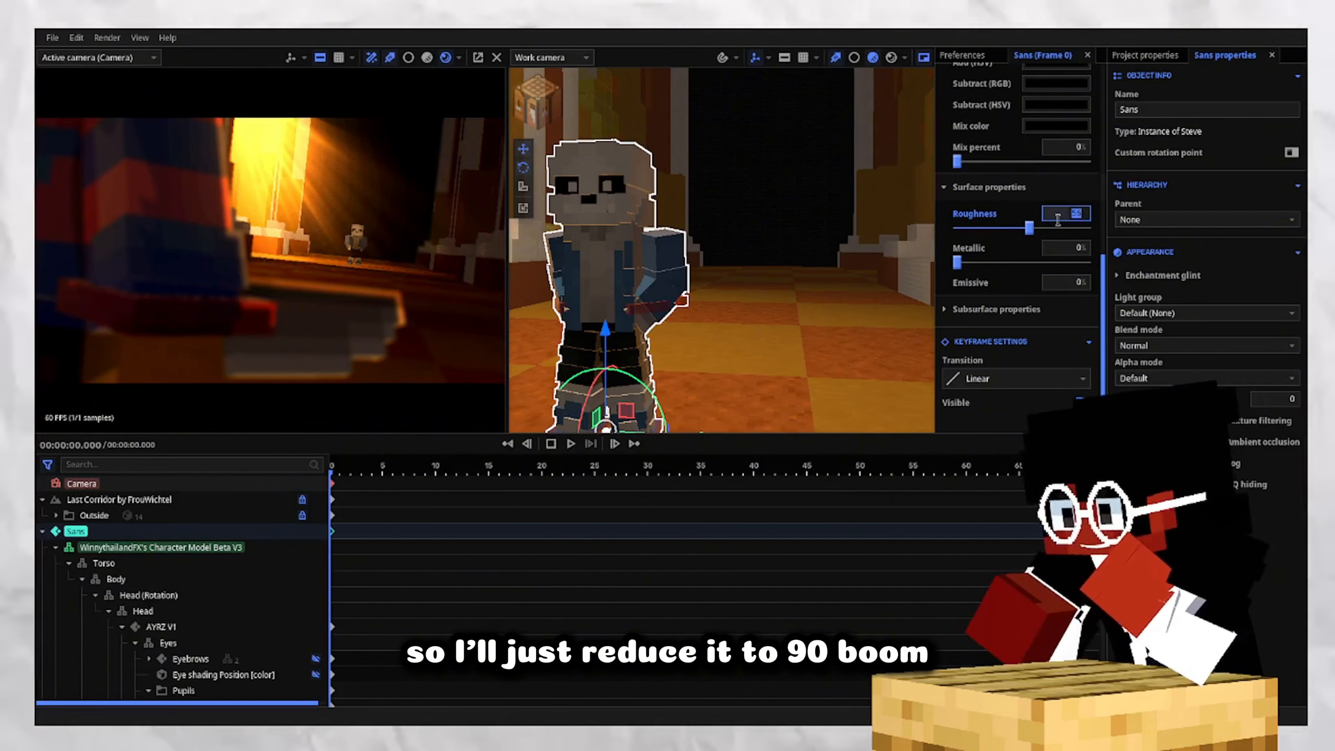
left_click(805, 293)
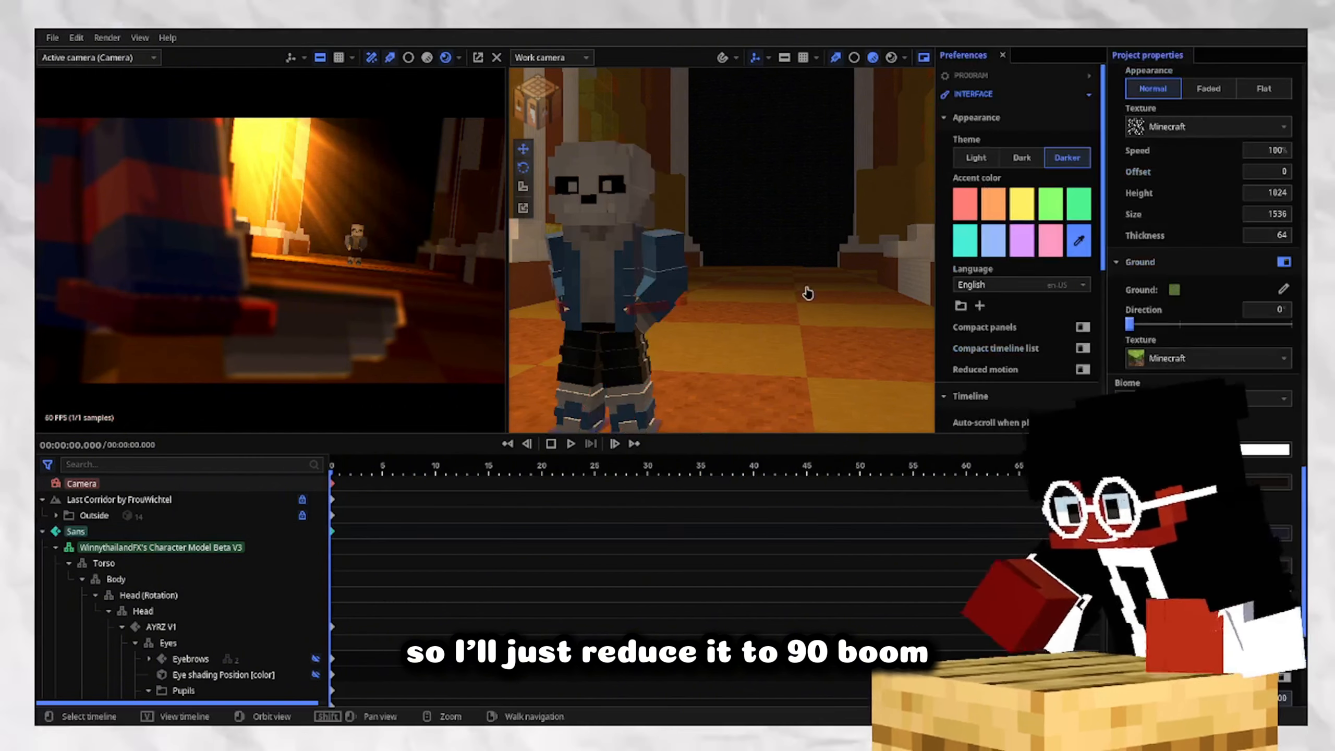
Enlarge the active camera view to examine the rendered corridor with both characters.
key("w")
right_click_drag(807, 293, 893, 269)
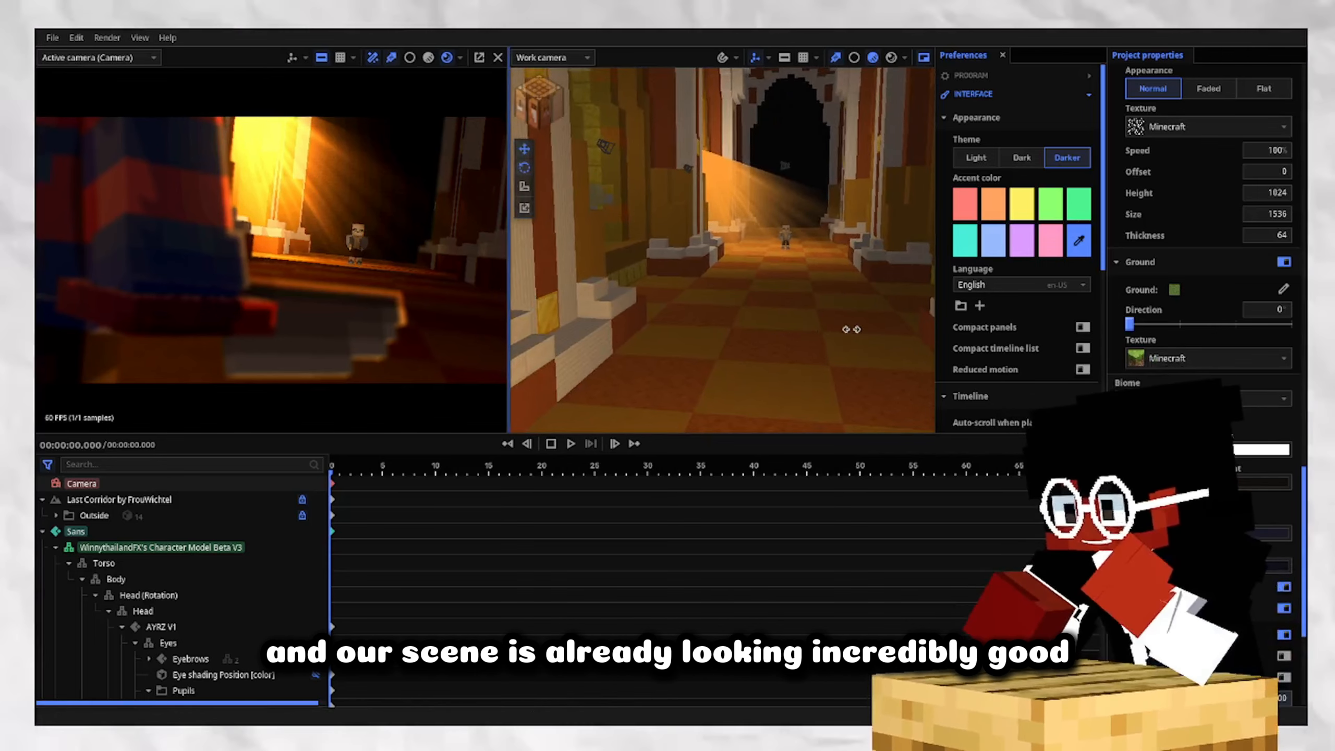
left_click_drag(509, 288, 845, 289)
left_click_drag(861, 503, 874, 648)
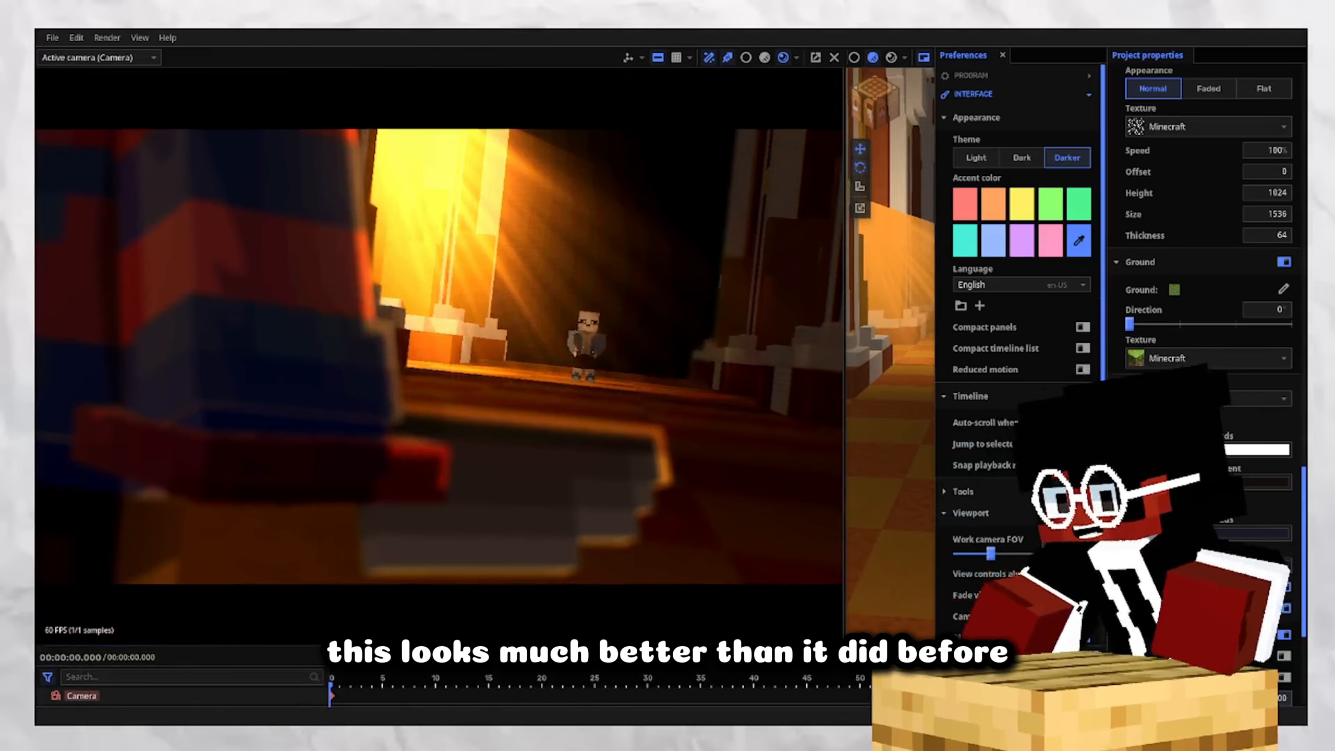
left_click_drag(675, 644, 690, 369)
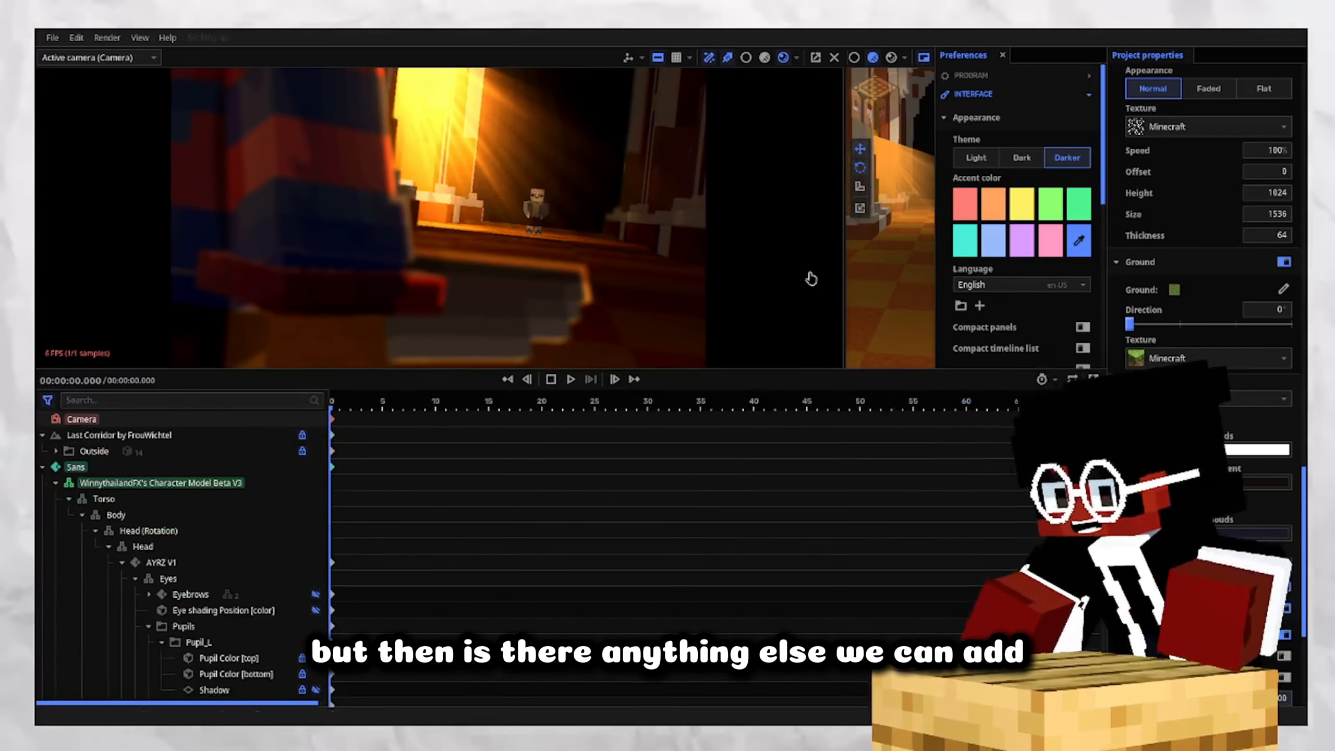
left_click_drag(855, 420, 848, 506)
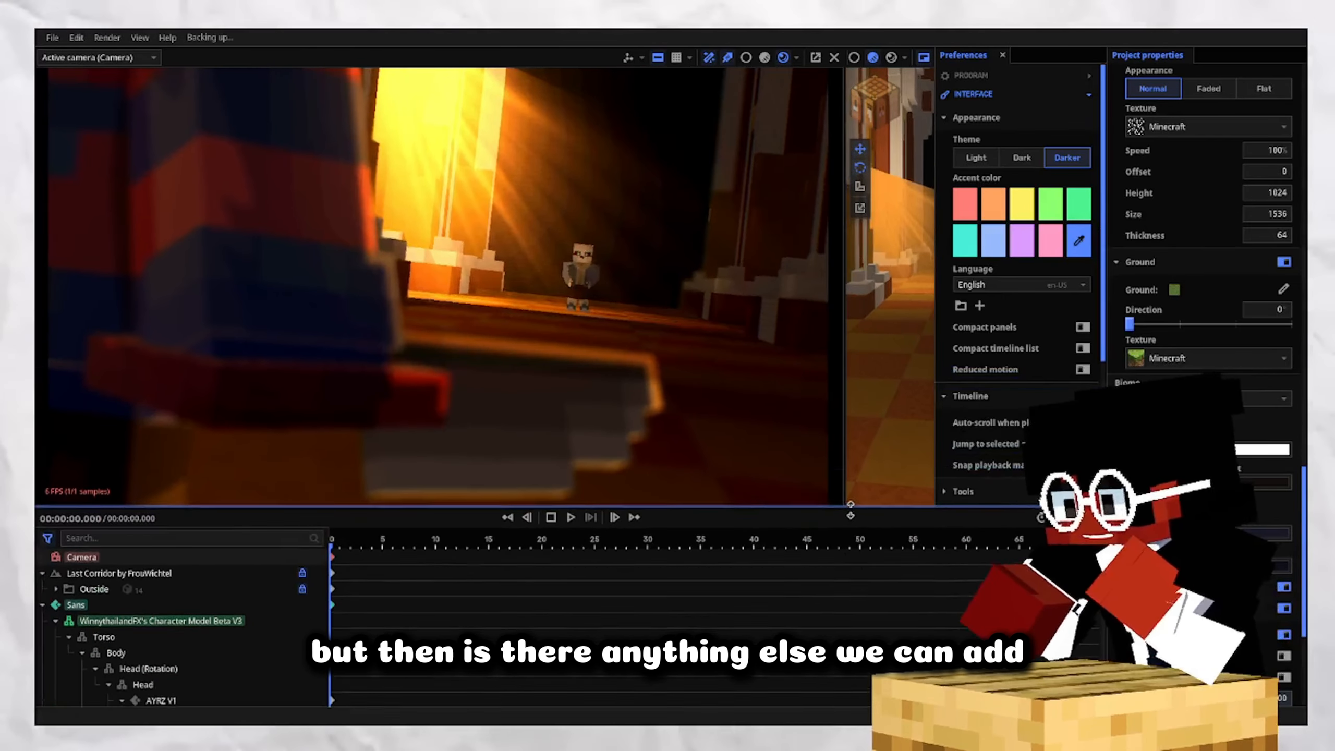
left_click_drag(844, 436, 726, 416)
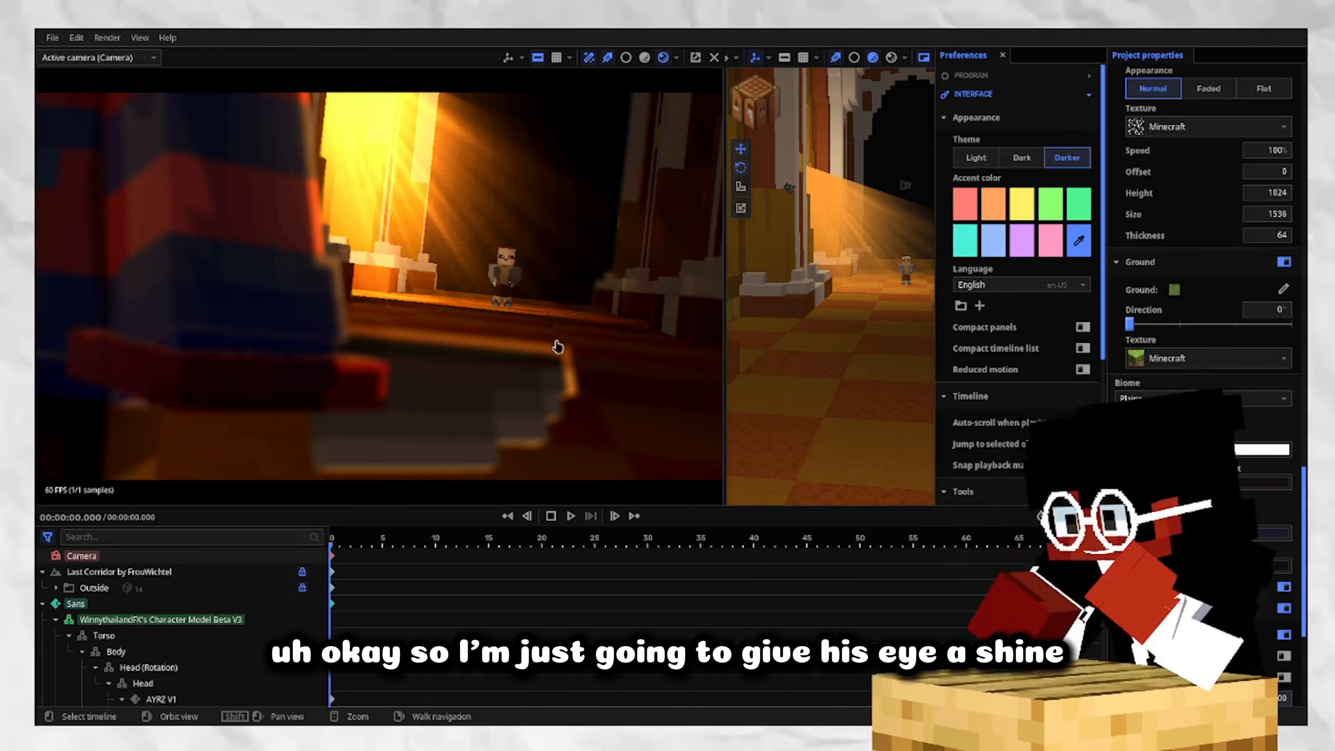
Switch the active camera view to shaded mode, clear the selection and return the playhead to the start.
left_click(810, 299)
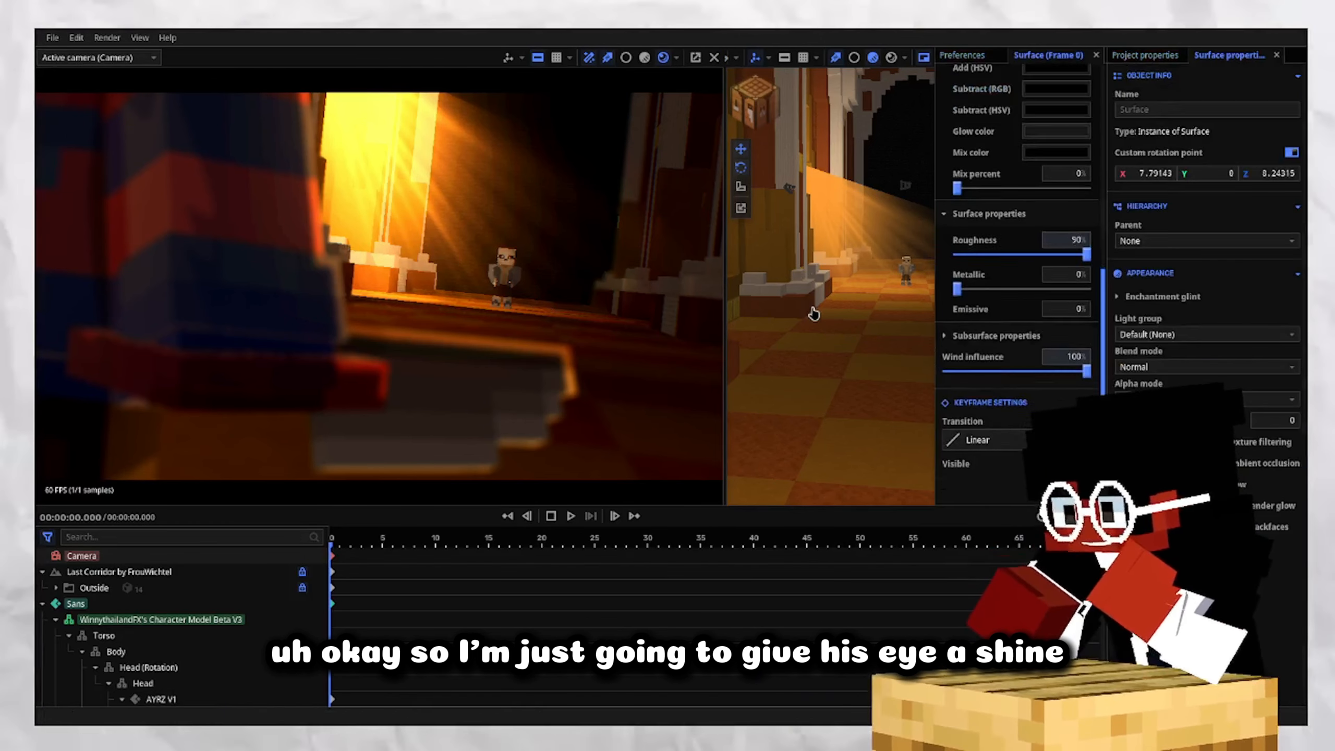
left_click(849, 455)
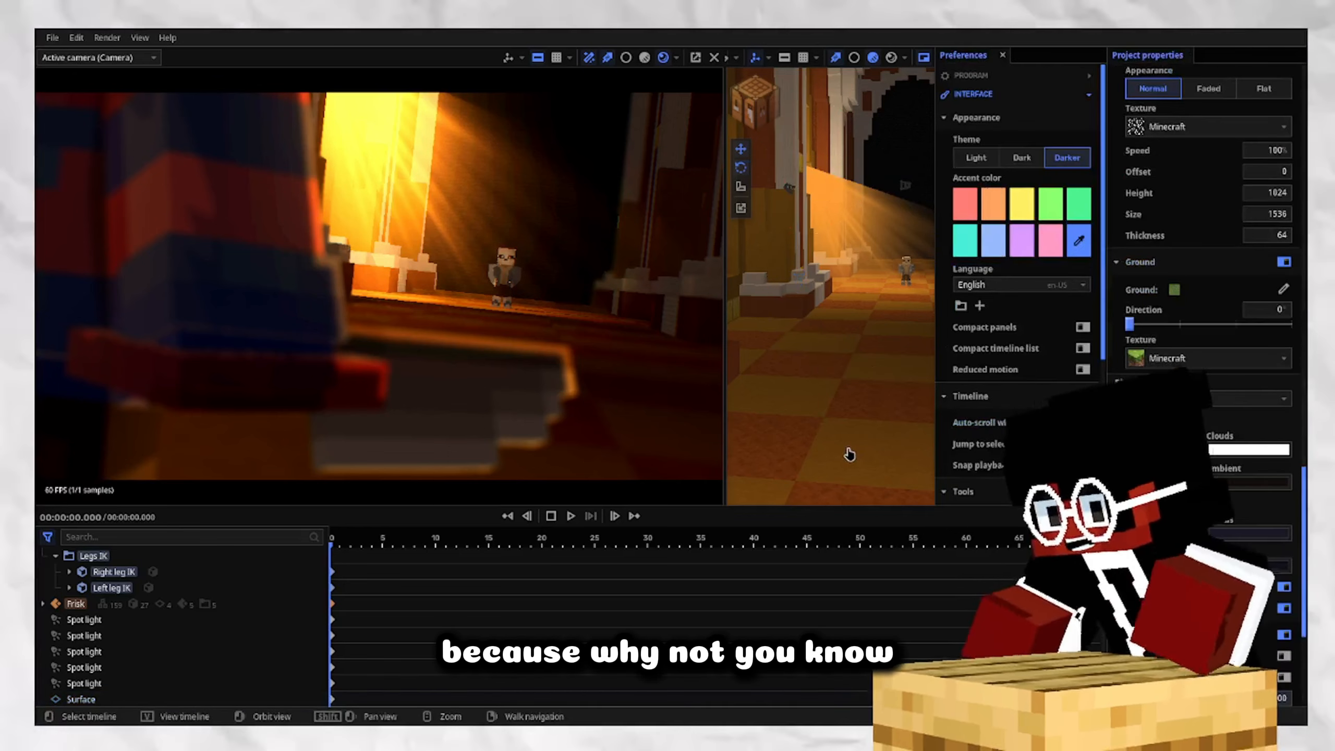
left_click(645, 58)
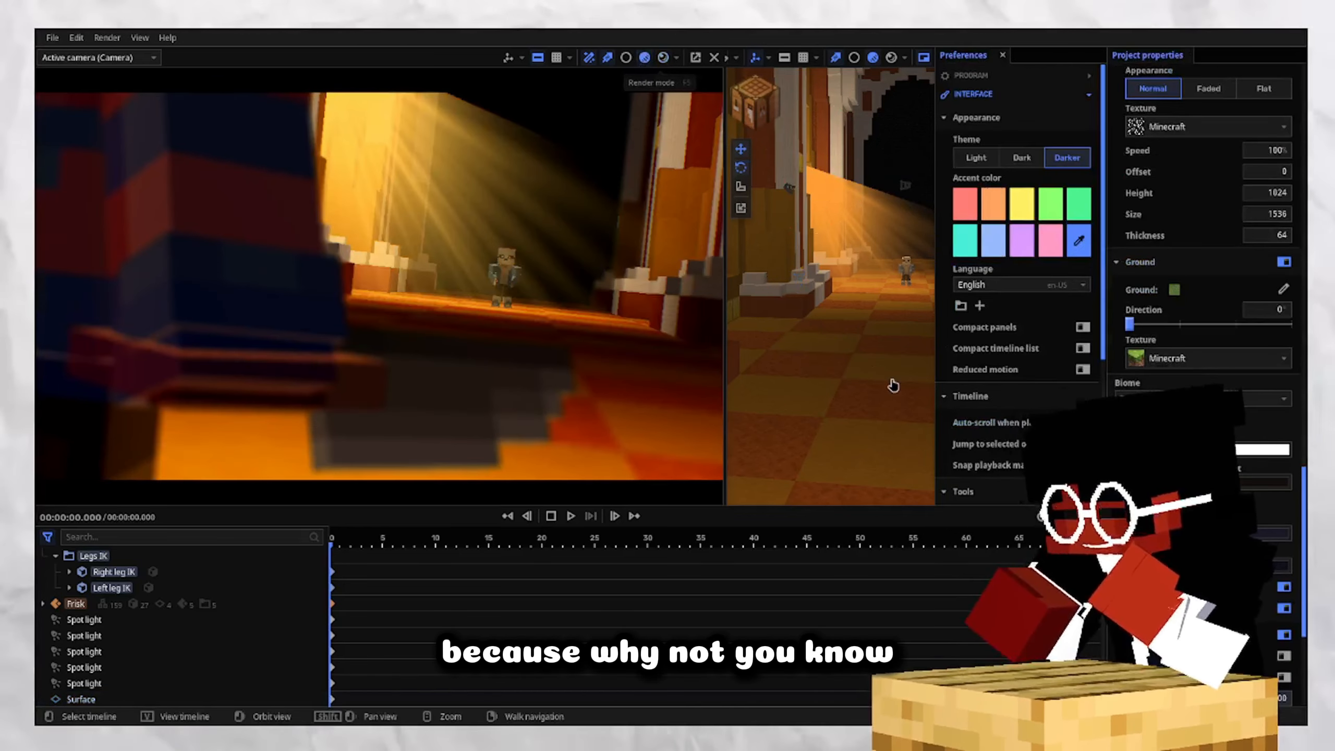
left_click(871, 405)
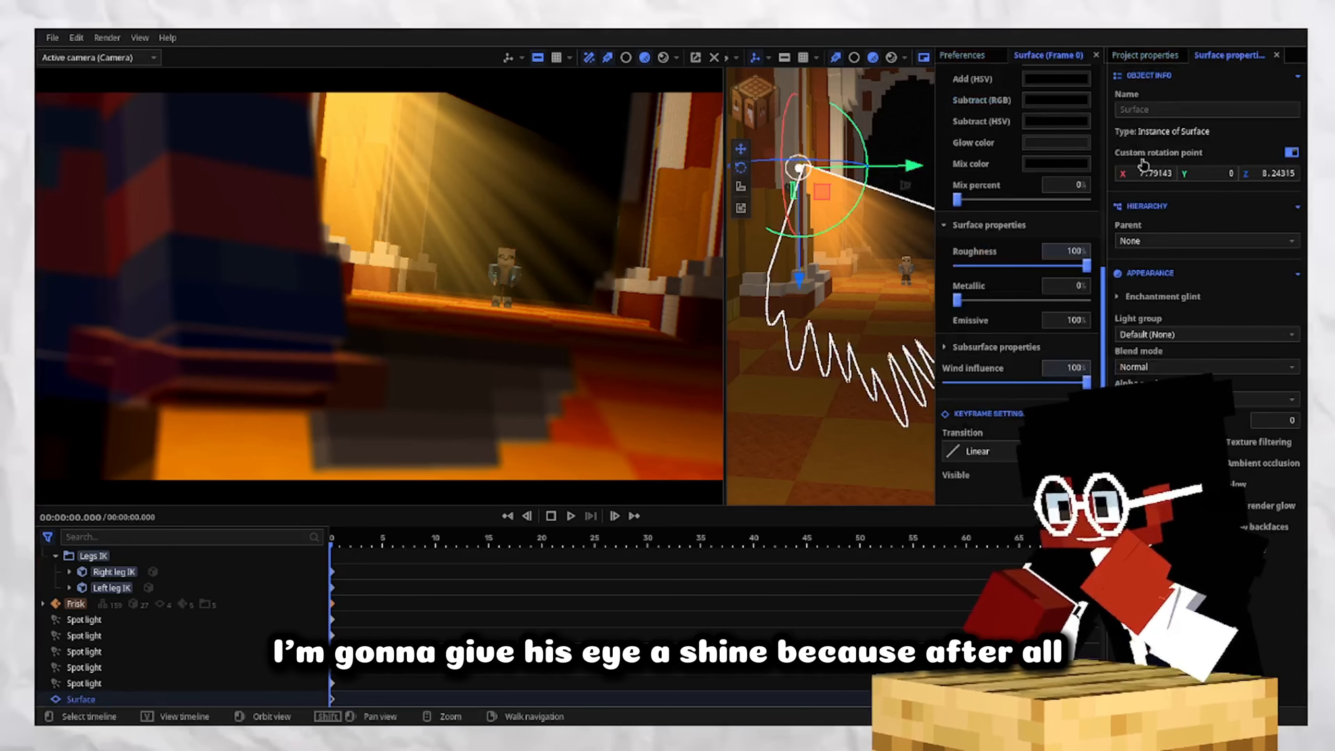
left_click(846, 427)
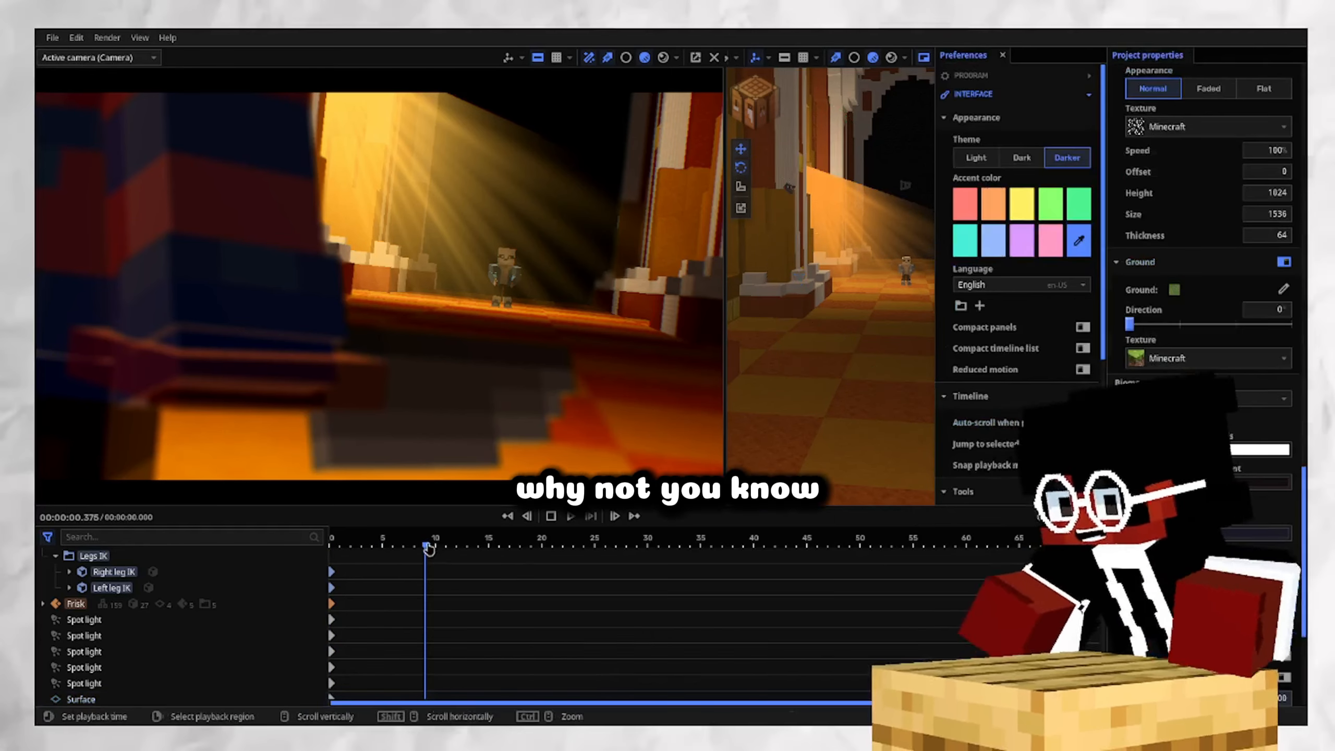
left_click_drag(425, 546, 308, 545)
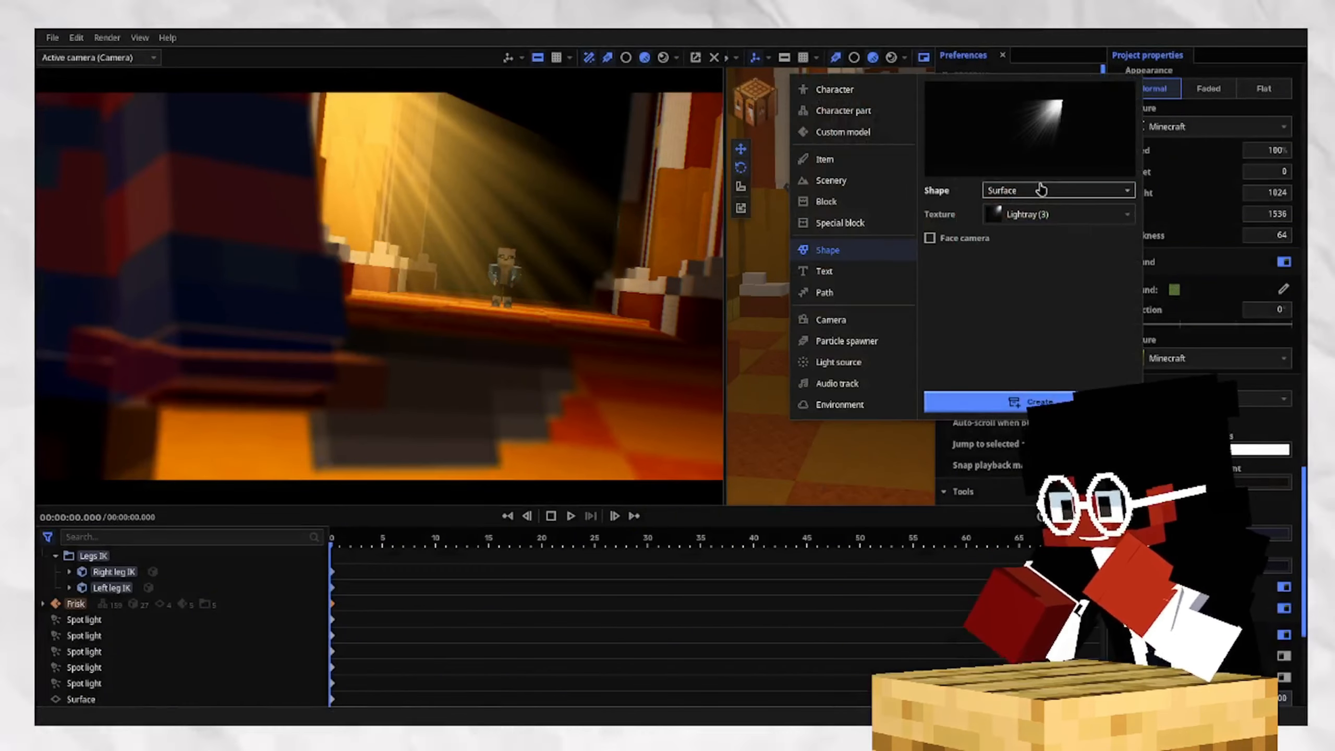
Create a surface shape with the Glow (4) texture and enable its custom rotation point.
left_click(1058, 214)
left_click(1035, 371)
left_click(1022, 401)
right_click_drag(867, 362, 851, 399)
left_click(822, 359)
left_click(1292, 152)
Work close up on the glow surface near Sans's feet and set its Z rotation to -90°.
right_click_drag(842, 315, 883, 336)
right_click_drag(820, 376, 798, 384)
left_click_drag(725, 379, 623, 379)
mouse_move(778, 368)
right_mouse_down()
mouse_move(778, 337)
mouse_move(778, 379)
right_mouse_up()
left_click_drag(784, 379, 883, 113)
right_click_drag(820, 316, 841, 295)
scroll(1062, 281, "up", 6)
scroll(1059, 280, "up", 2)
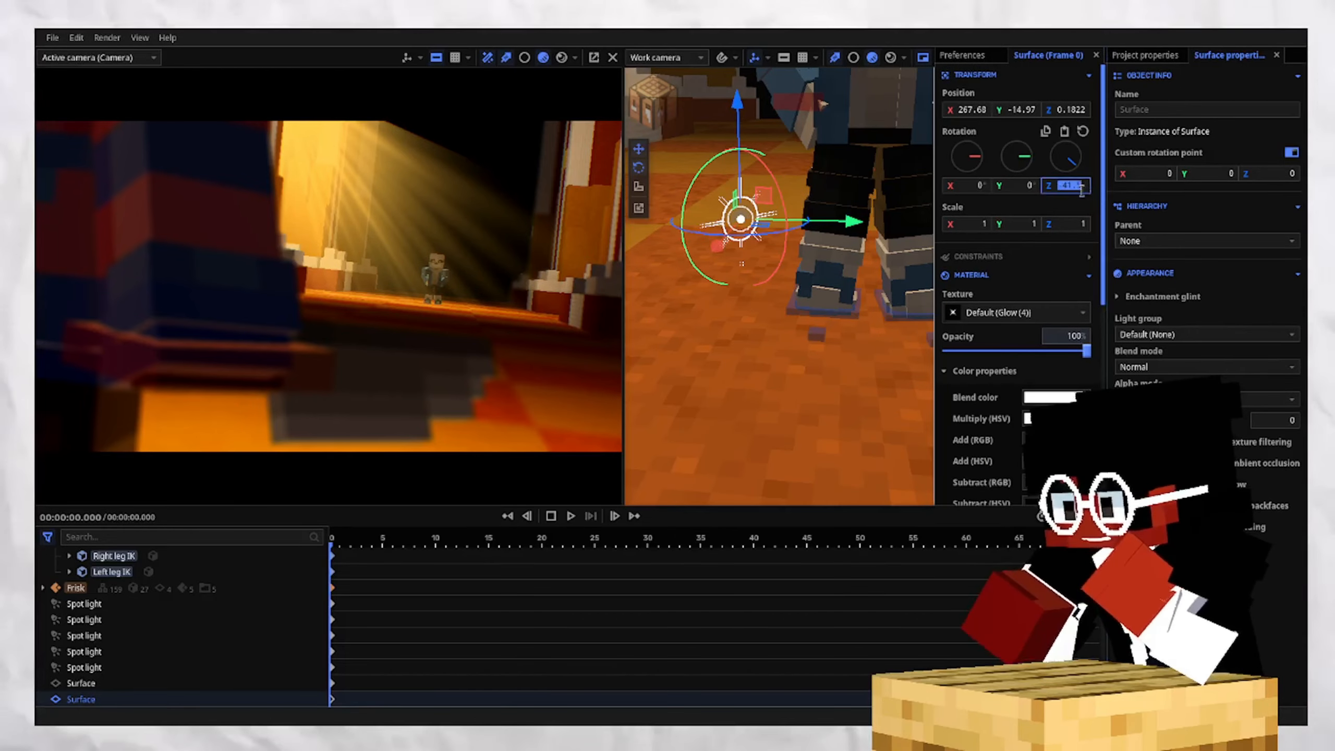
type("-90")
Move the glow surface from the floor up to the front of Sans's upper body.
left_click_drag(847, 221, 981, 222)
right_click_drag(820, 294, 778, 326)
left_click_drag(751, 316, 778, 360)
left_click_drag(739, 208, 740, 63)
right_click_drag(778, 210, 820, 211)
left_click_drag(814, 191, 857, 215)
left_click(81, 683)
left_click(80, 699)
right_click_drag(831, 263, 829, 300)
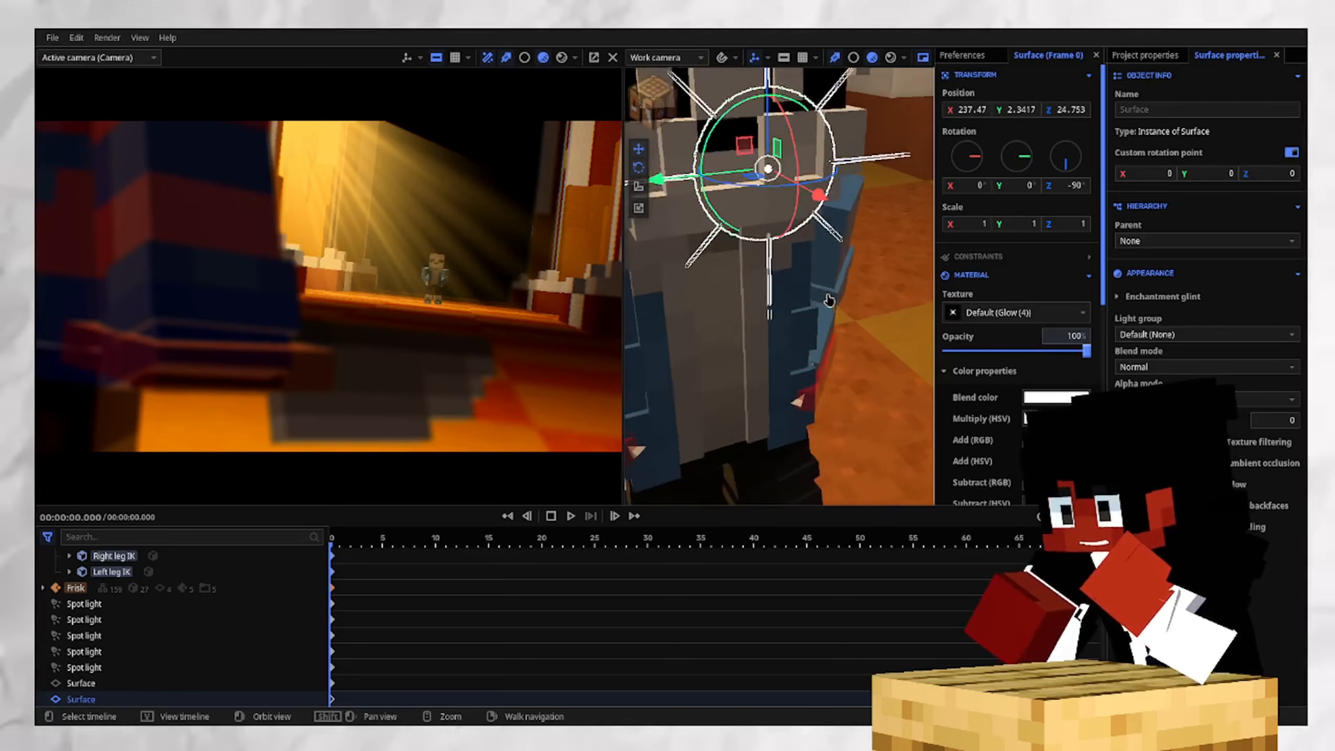
scroll(830, 301, "down", 2)
mouse_move(841, 208)
left_mouse_down()
mouse_move(905, 239)
mouse_move(854, 213)
left_mouse_up()
Set the glow surface's emissive value to 100% and its blend color to light blue.
scroll(1055, 347, "down", 4)
left_click(1055, 359)
type("100")
scroll(1048, 337, "up", 3)
left_click(1047, 320)
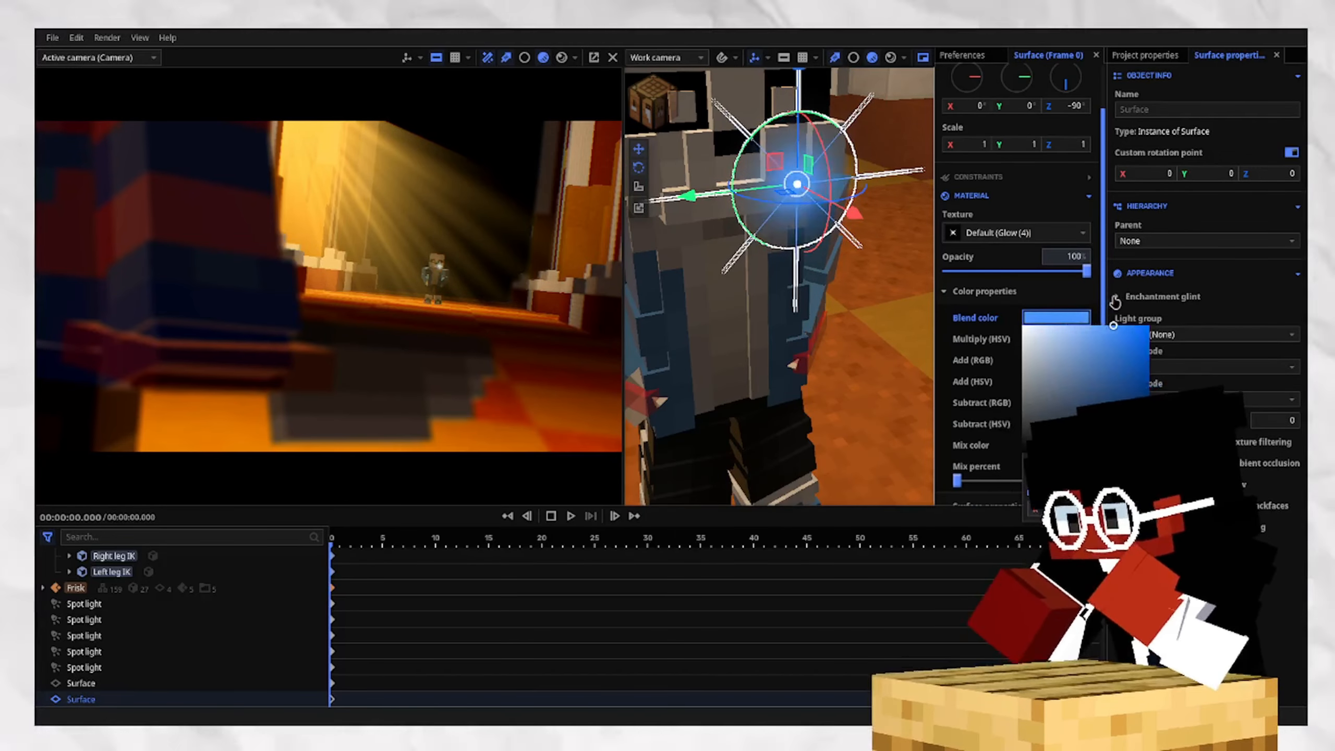
Place the glow over Sans's eye, tilted -22.12° on Y and scaled uniformly to about 2.91.
right_click_drag(883, 336, 809, 295)
left_click_drag(759, 215, 733, 99)
left_click_drag(854, 226, 824, 229)
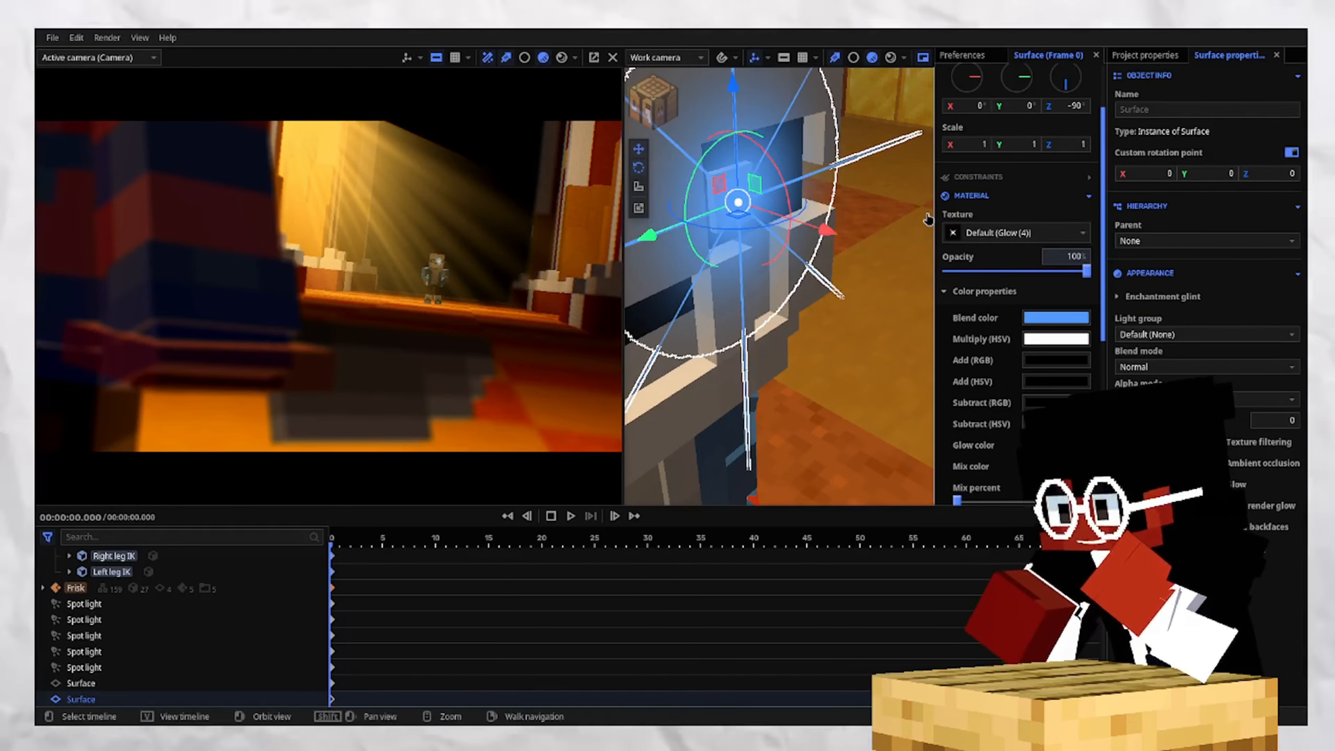
left_click(1082, 127)
left_click_drag(1067, 145, 1091, 144)
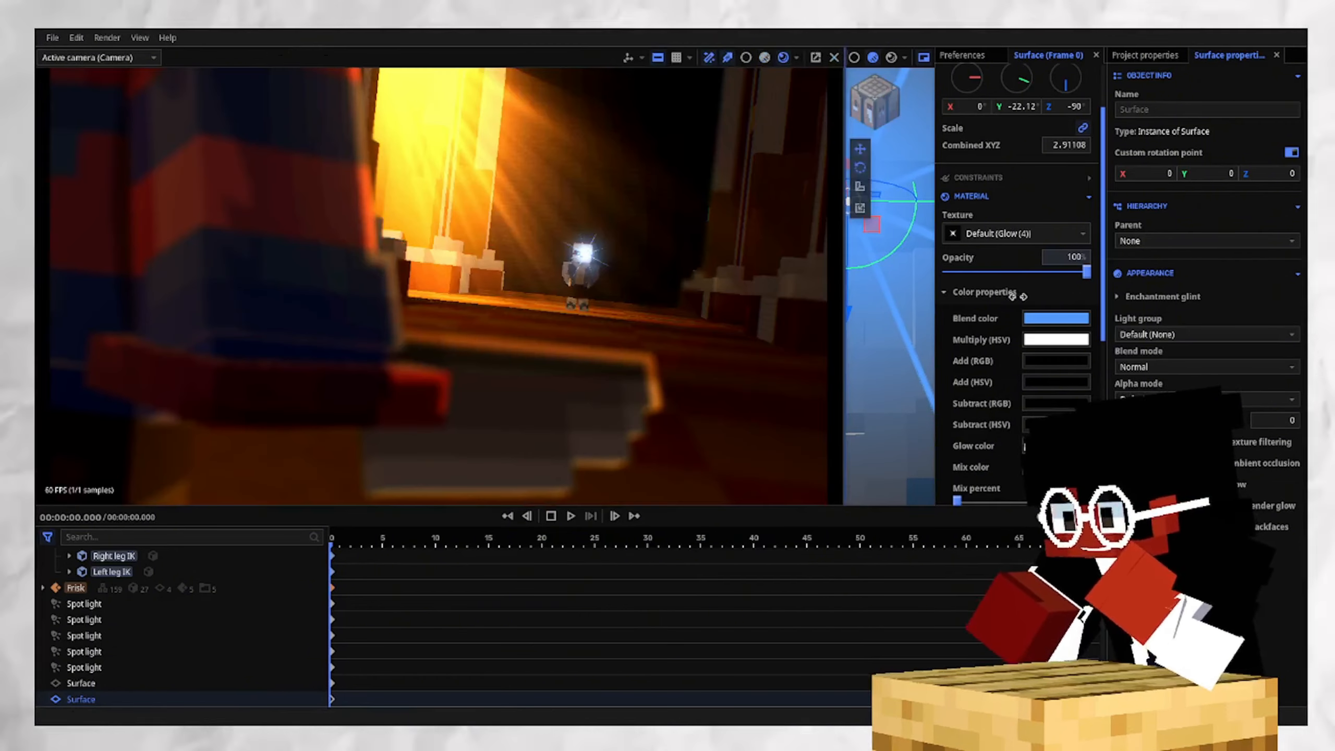
left_click(1030, 294)
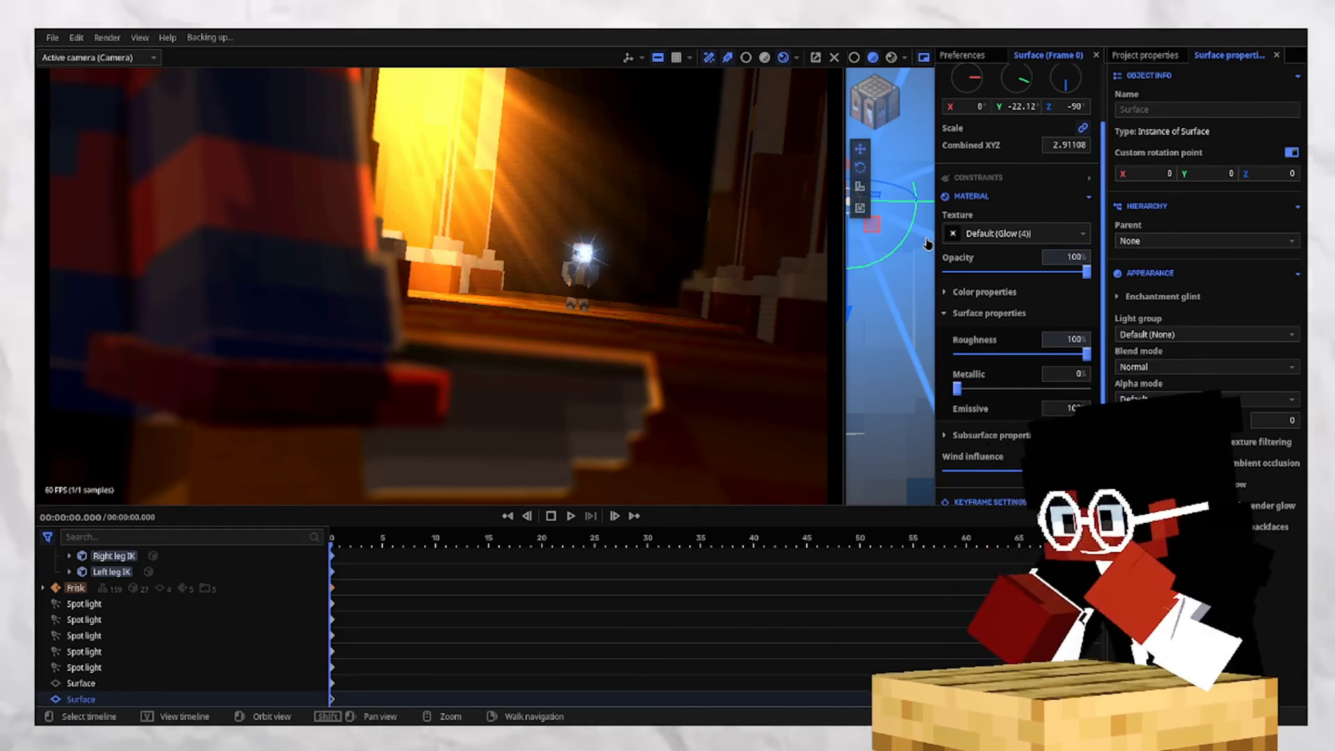
left_click_drag(853, 289, 749, 342)
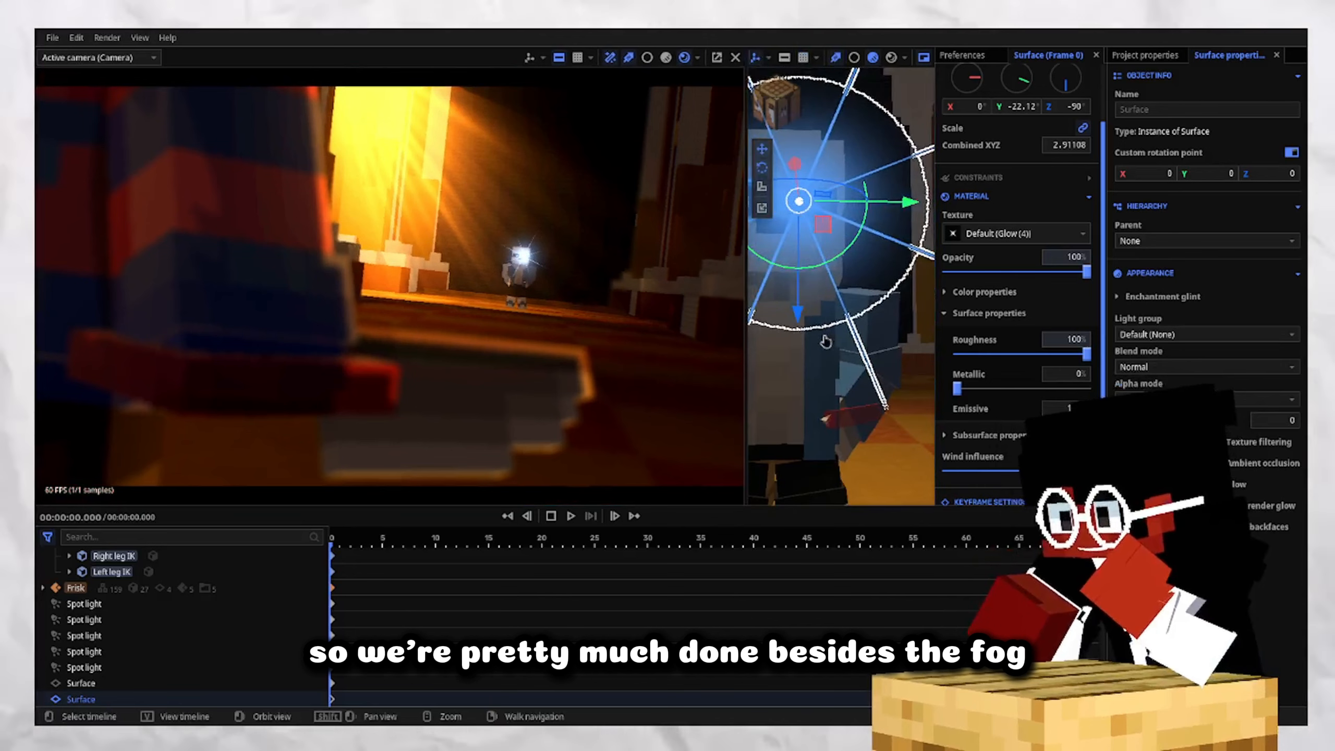
Reduce the project's fog size to 10, with the active camera view in shaded mode and the work view widened.
left_click(1163, 60)
scroll(1178, 376, "down", 5)
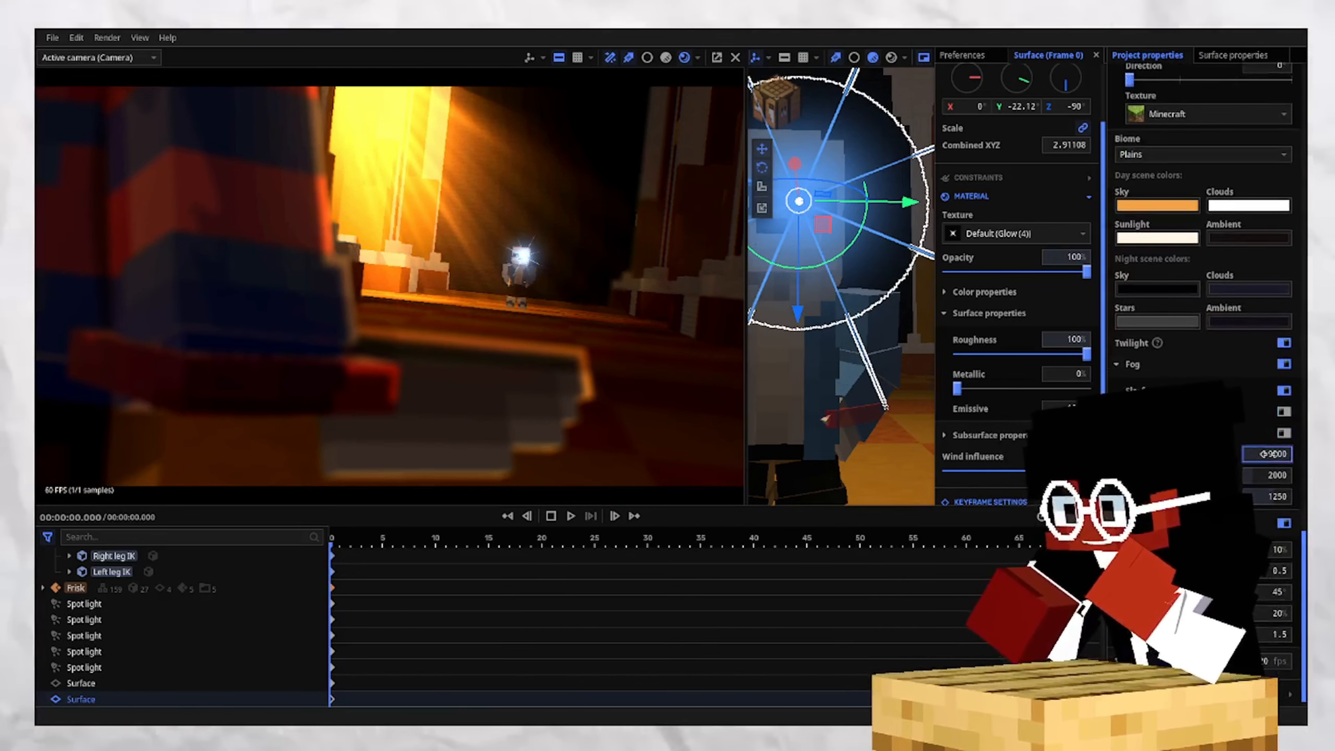
left_click_drag(1270, 476, 1248, 476)
left_click(669, 54)
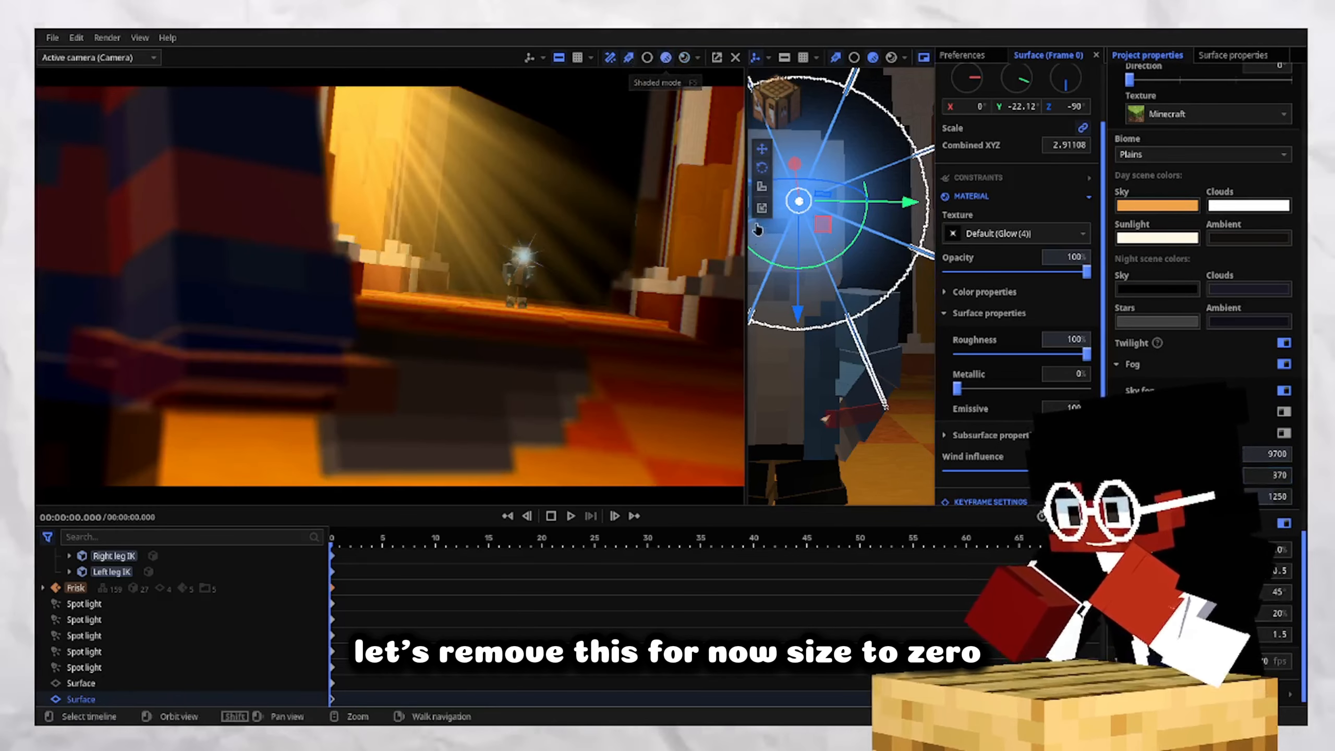
left_click_drag(745, 211, 460, 211)
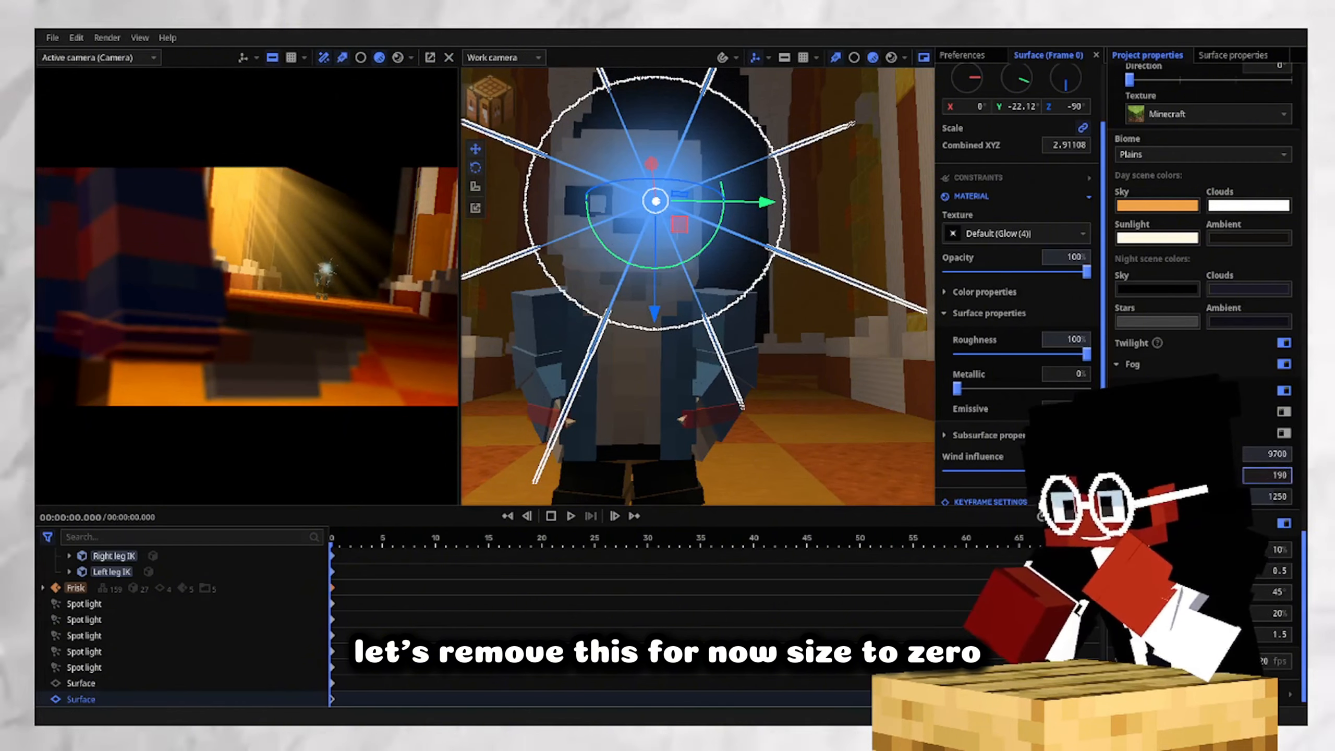
left_click_drag(1267, 475, 1256, 475)
Try shorter fog distances from 10 up to 1120, with a fog size of 500.
left_click(1269, 454)
type("10")
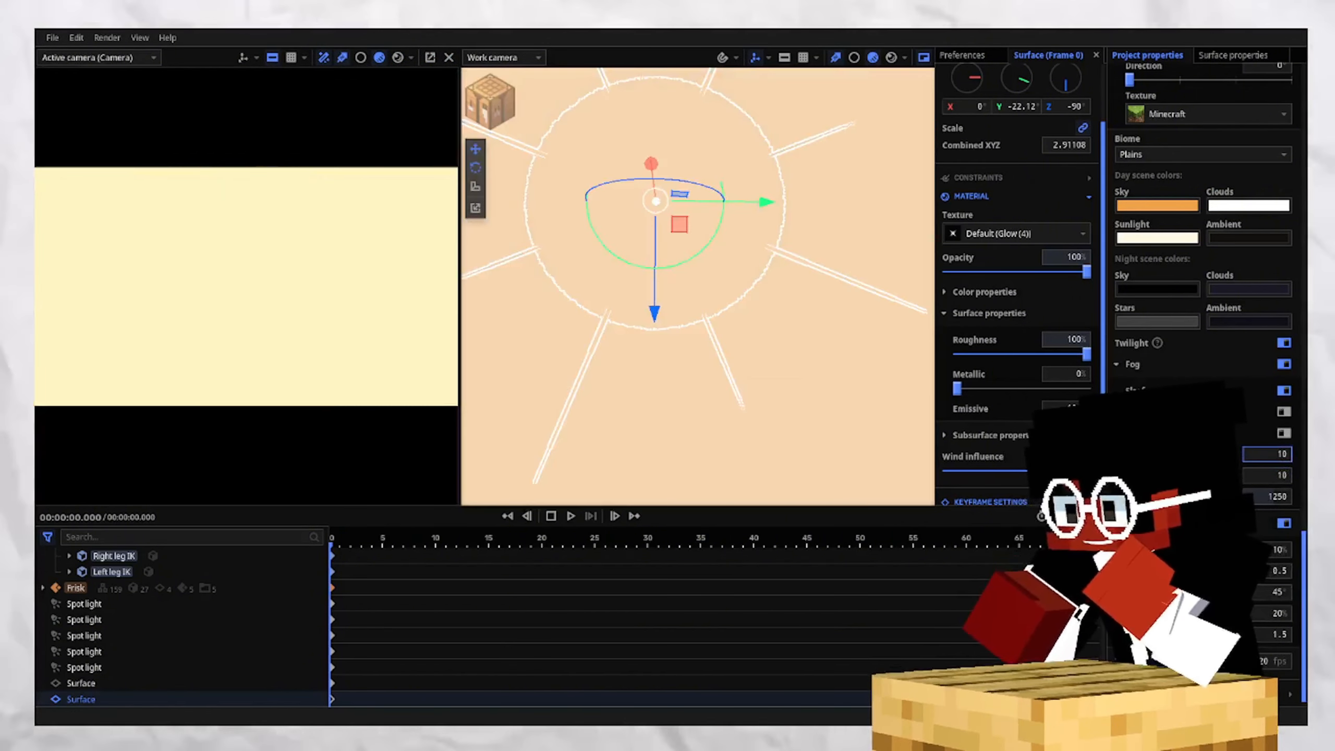
left_click_drag(1268, 454, 1288, 454)
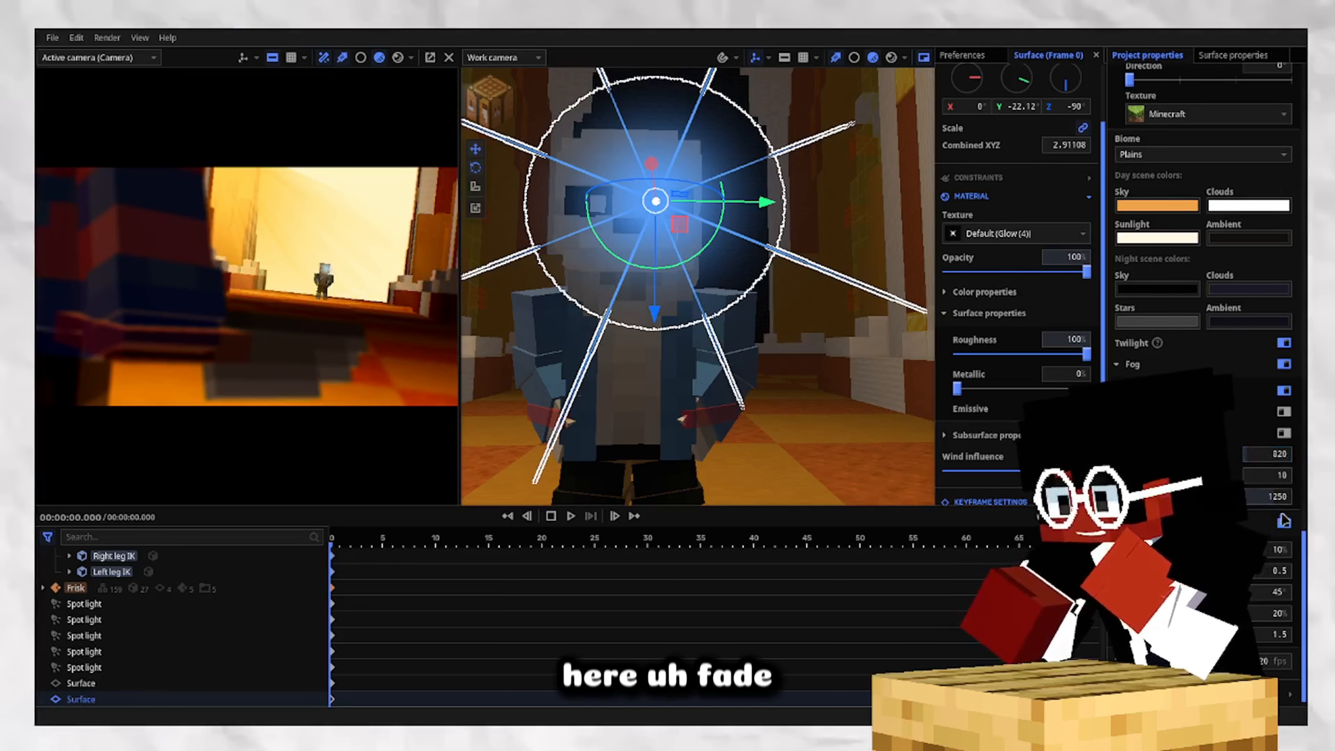
mouse_move(1272, 476)
left_mouse_down()
mouse_move(1297, 476)
mouse_move(1287, 460)
left_mouse_up()
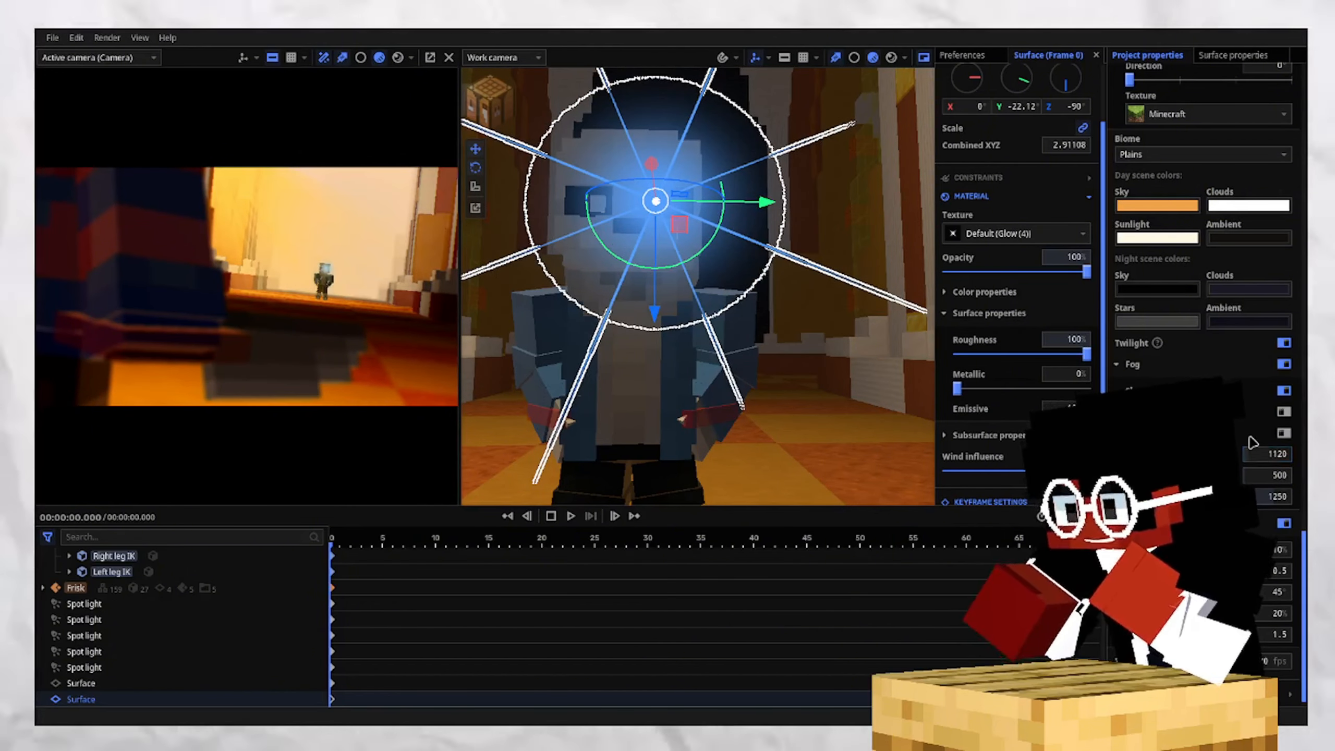
Enable a custom orange fog color and set the fog distance to 2630 and the fog size to 2010.
left_click(1285, 412)
left_click(1268, 444)
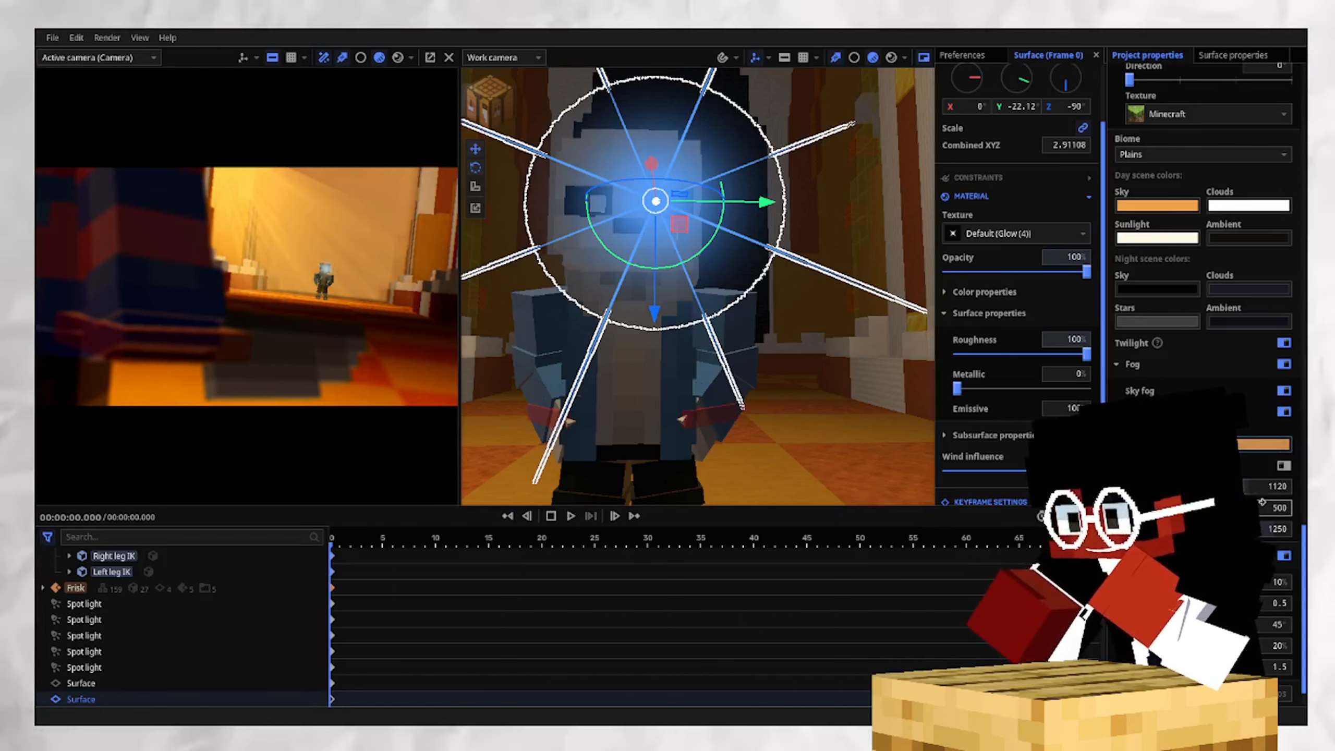
mouse_move(1263, 507)
left_mouse_down()
mouse_move(1303, 507)
mouse_move(1233, 486)
mouse_move(1301, 487)
mouse_move(1256, 486)
left_mouse_up()
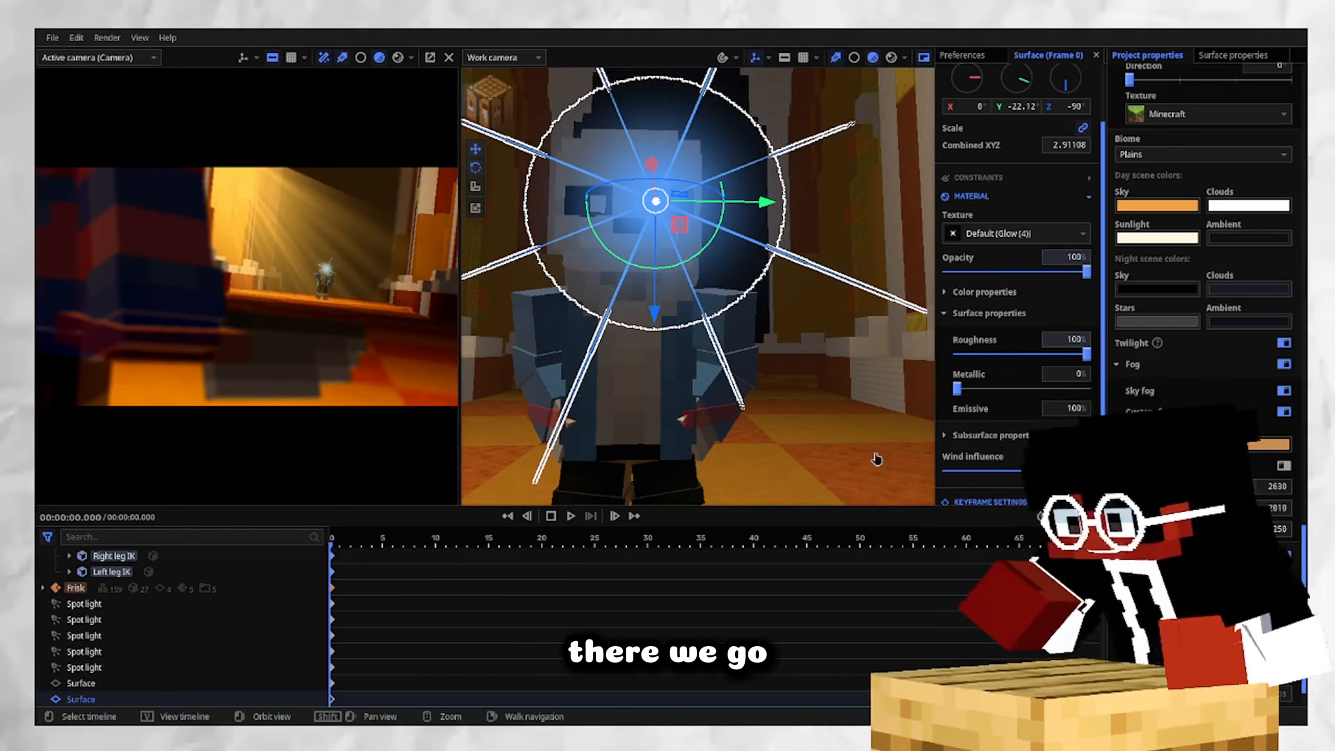
Enable the custom object fog color and set it to a dark orange.
scroll(1294, 439, "down", 1)
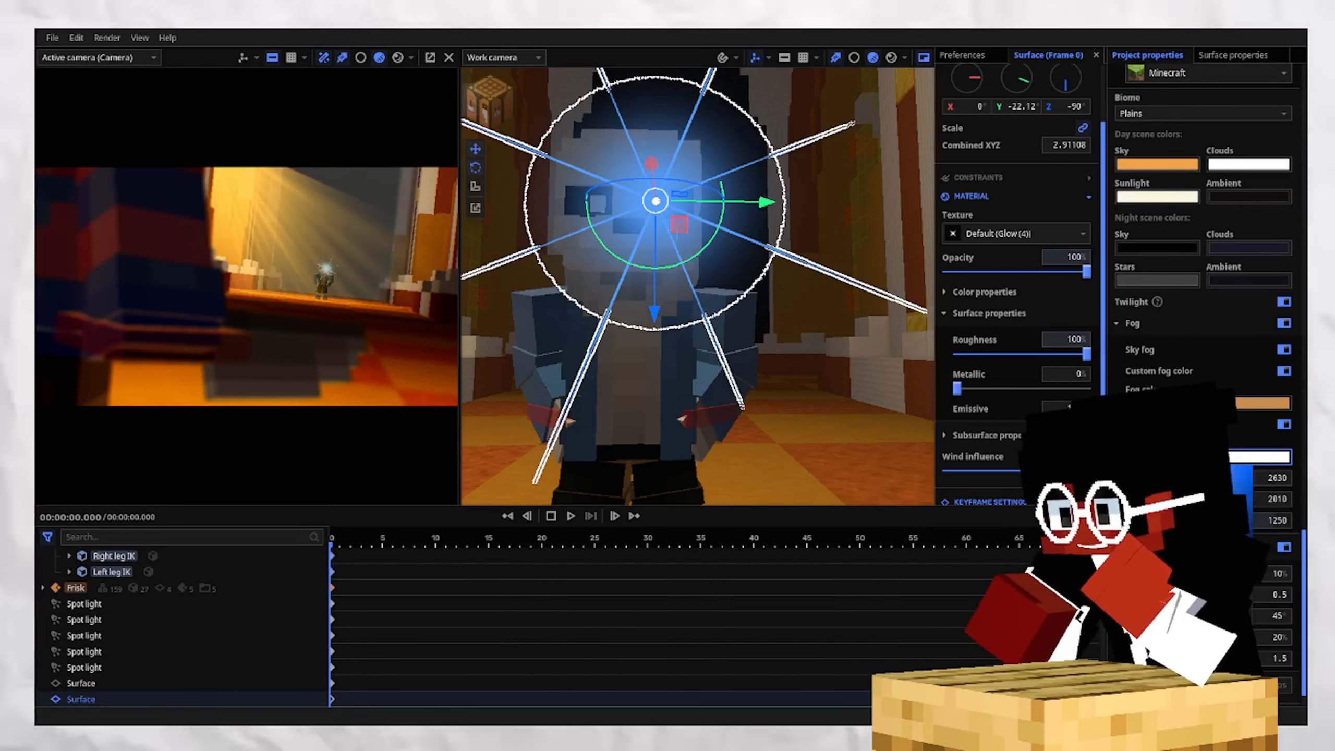
left_click_drag(1209, 474, 1308, 464)
left_click_drag(1141, 571, 1135, 571)
left_click_drag(1294, 477, 1271, 506)
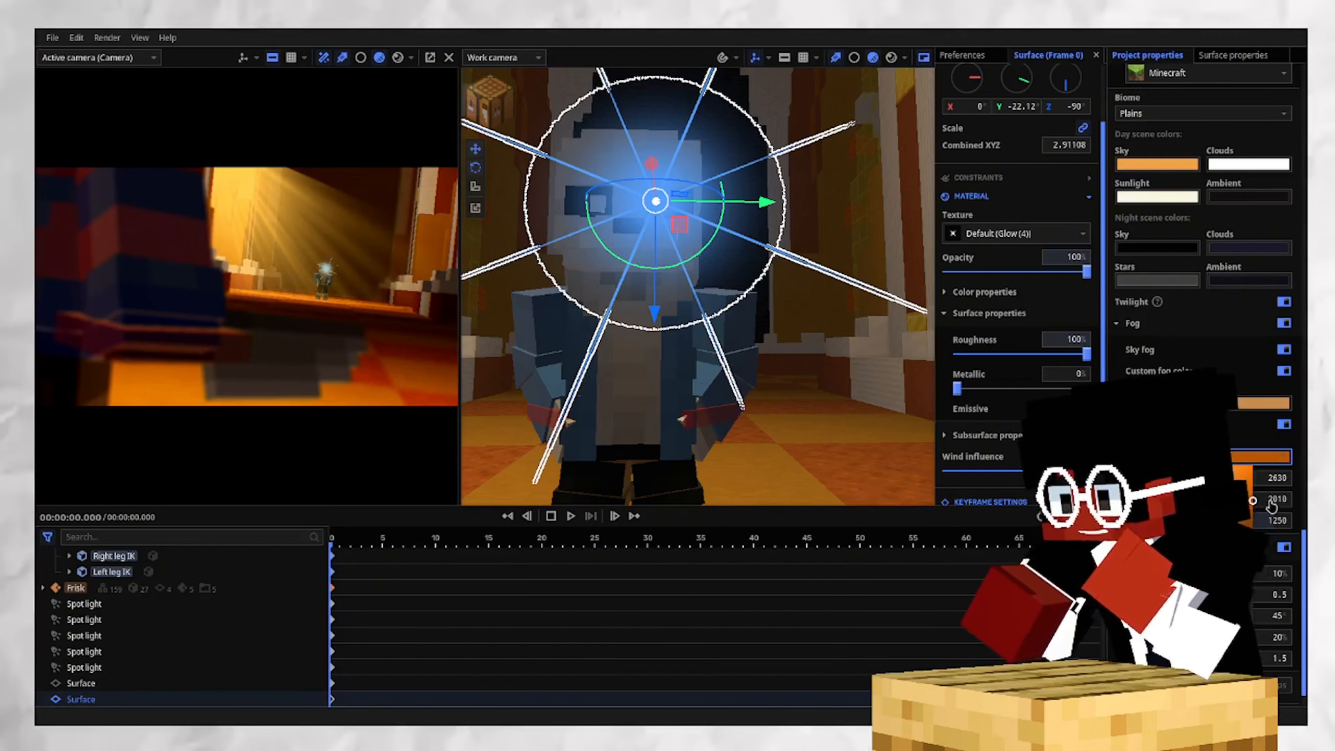
Clear the selection and examine the finished scene in an enlarged active camera view in rendered mode.
left_click(859, 336)
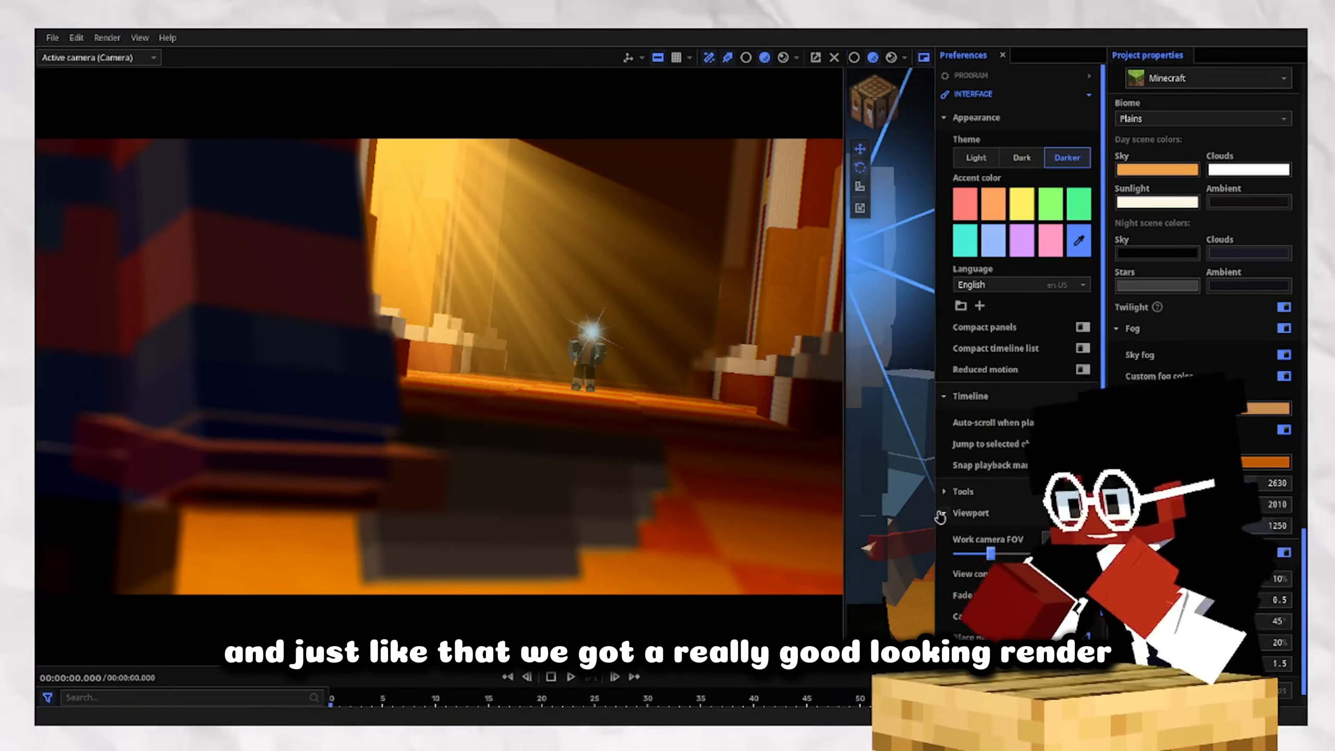
left_click(783, 58)
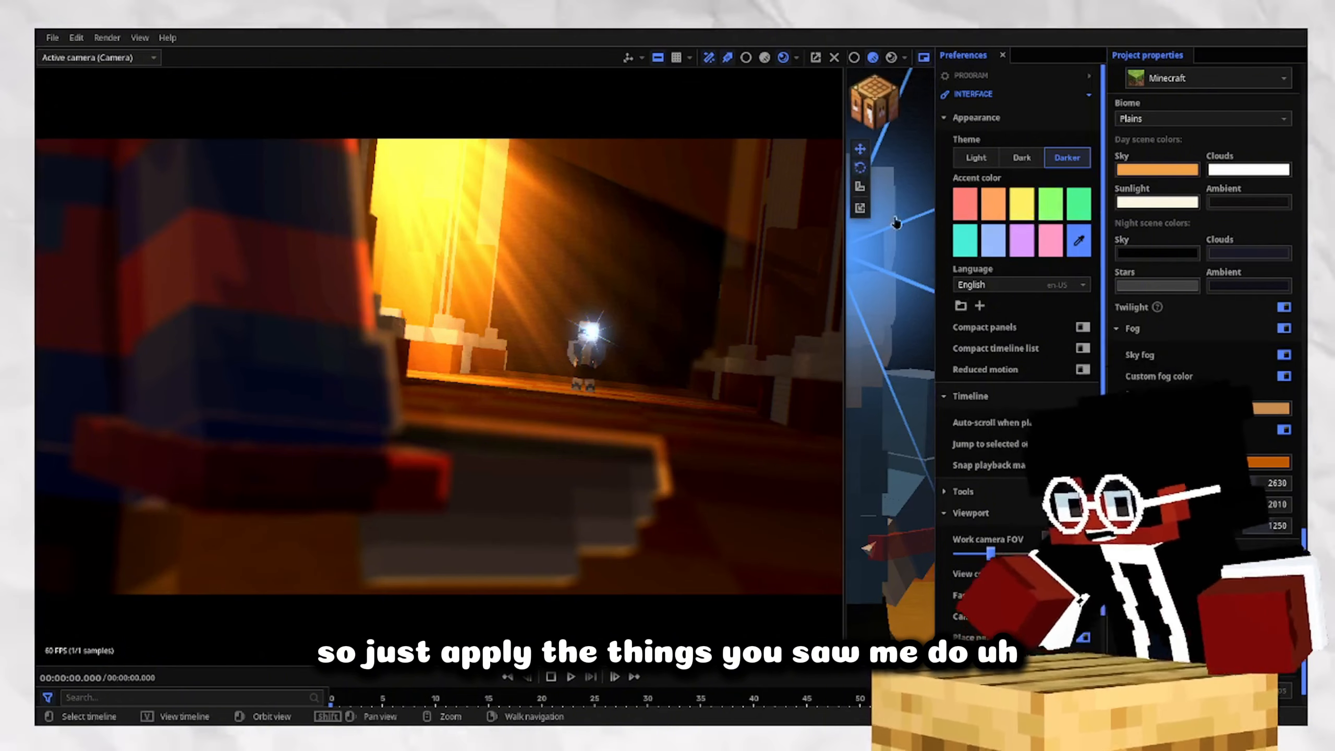
left_click_drag(825, 268, 955, 318)
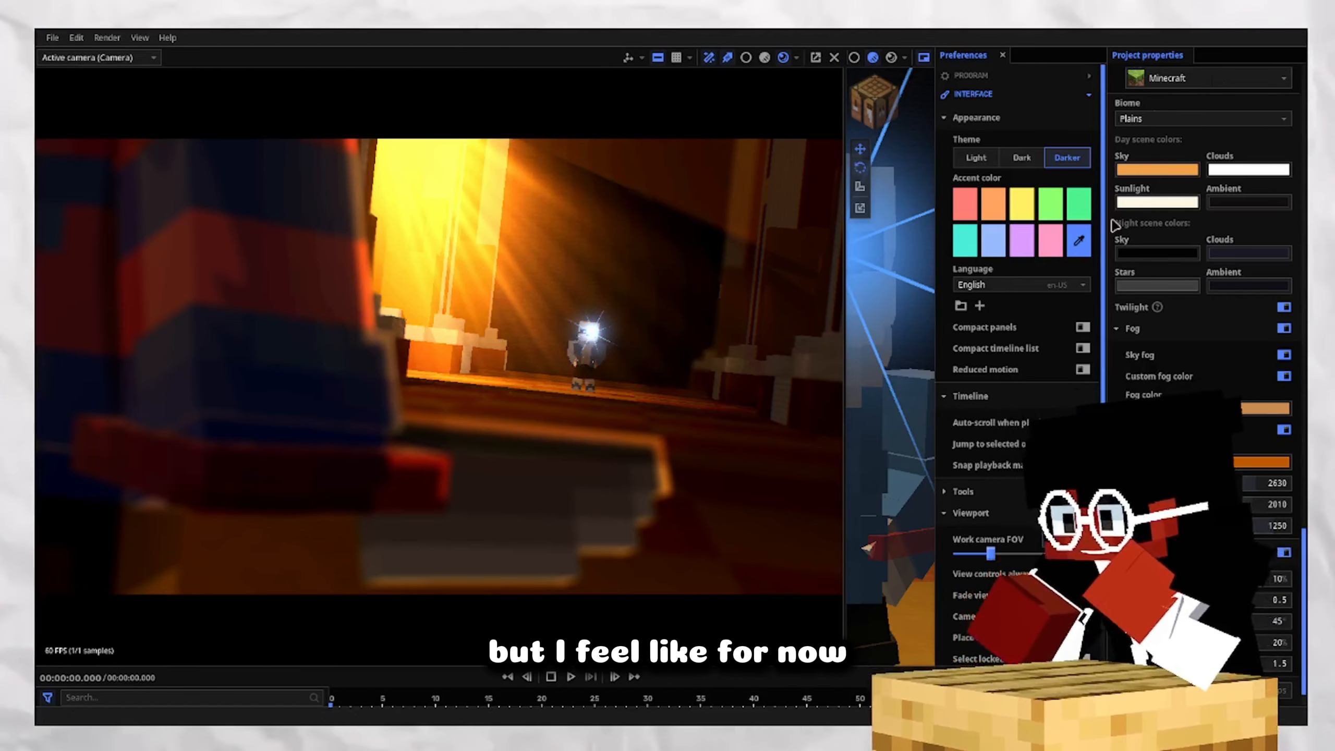
scroll(1203, 271, "down", 5)
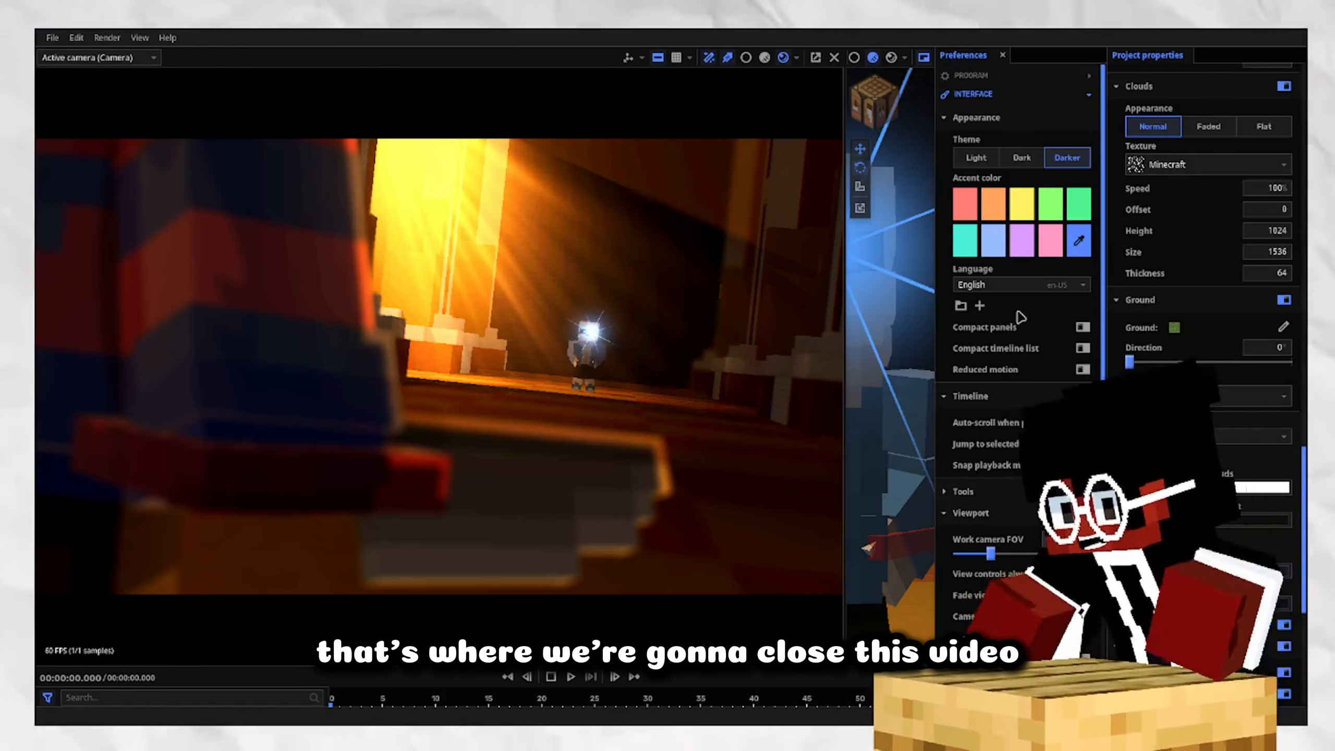